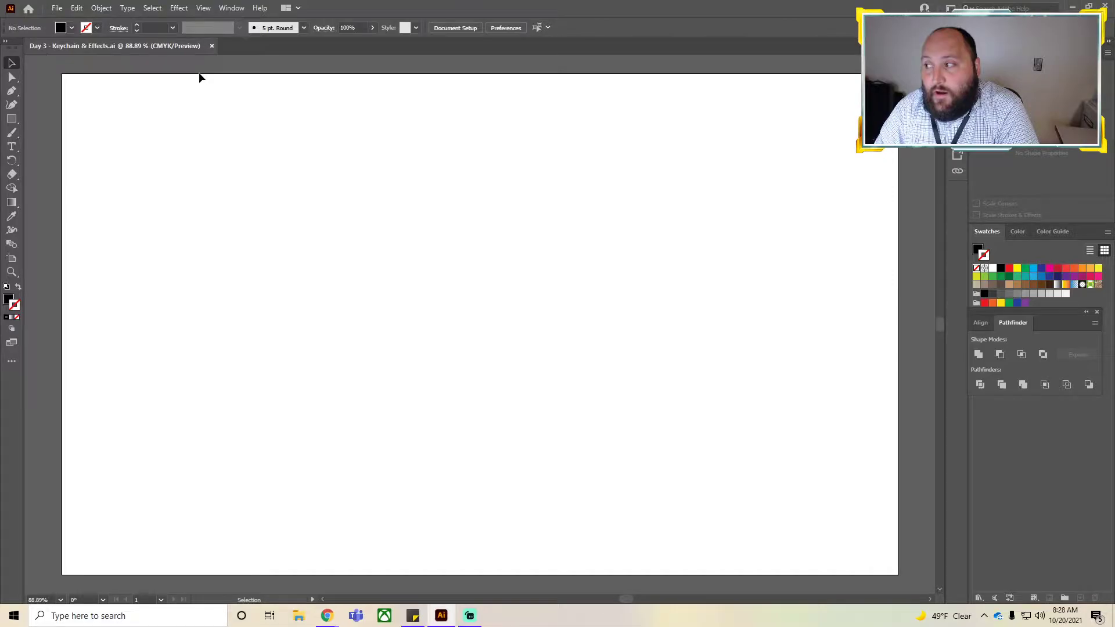
click(61, 7)
click(79, 22)
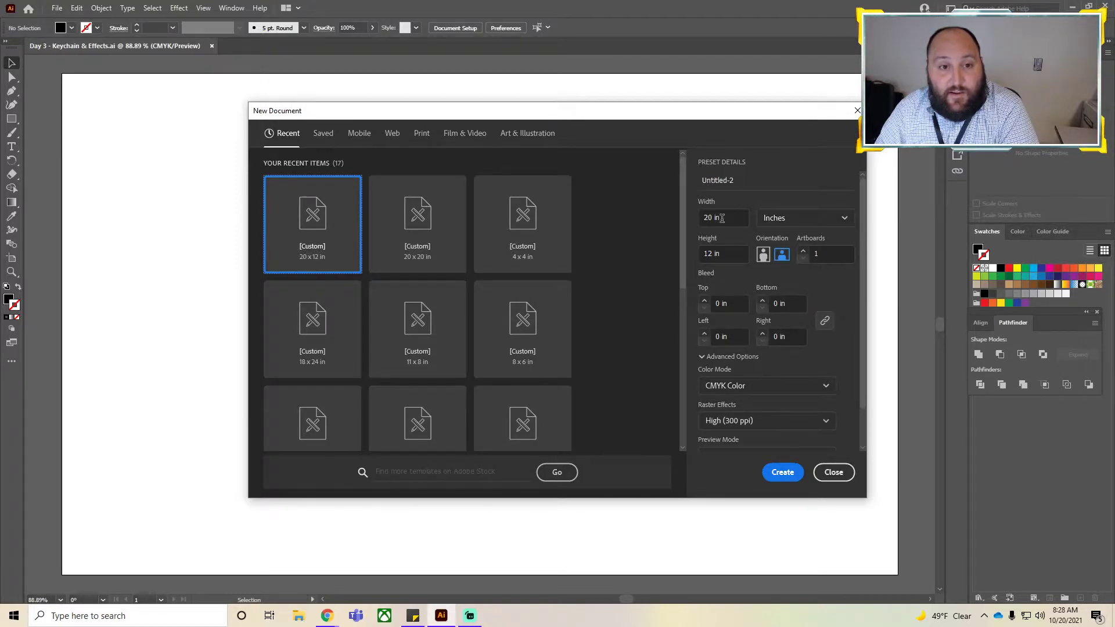
click(835, 475)
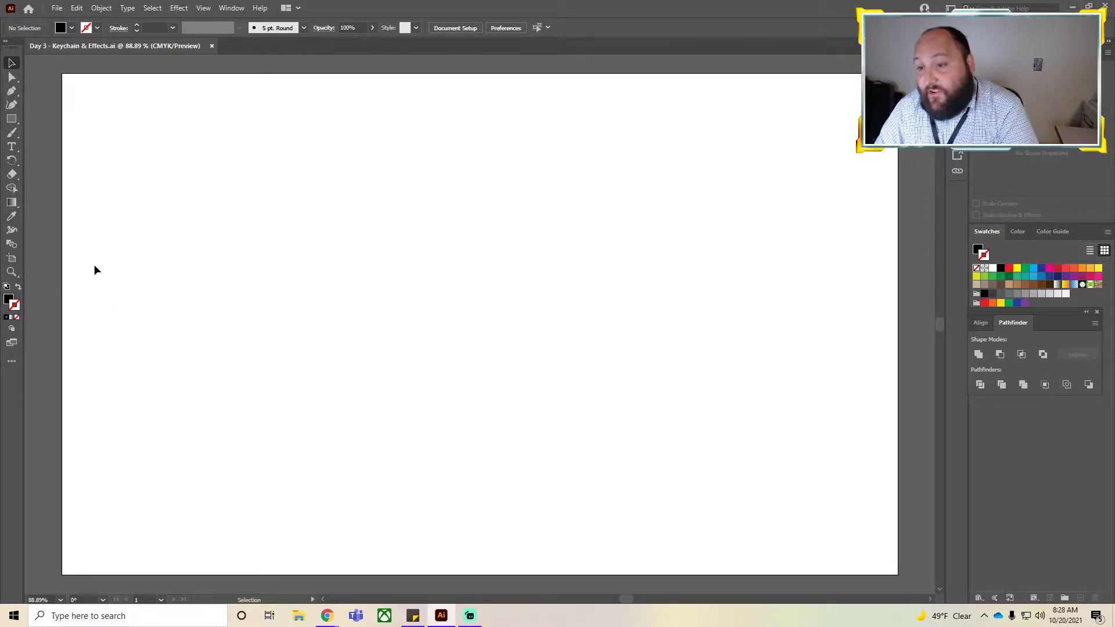
Draw an area text box with the Type tool and type Smitty into it.
click(12, 147)
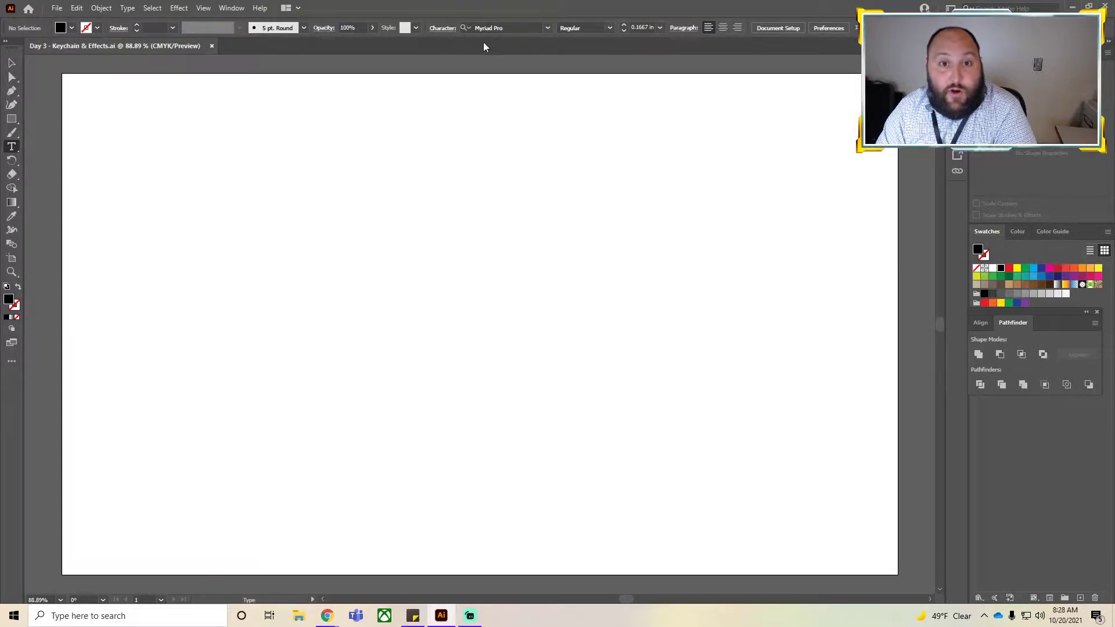
click(235, 12)
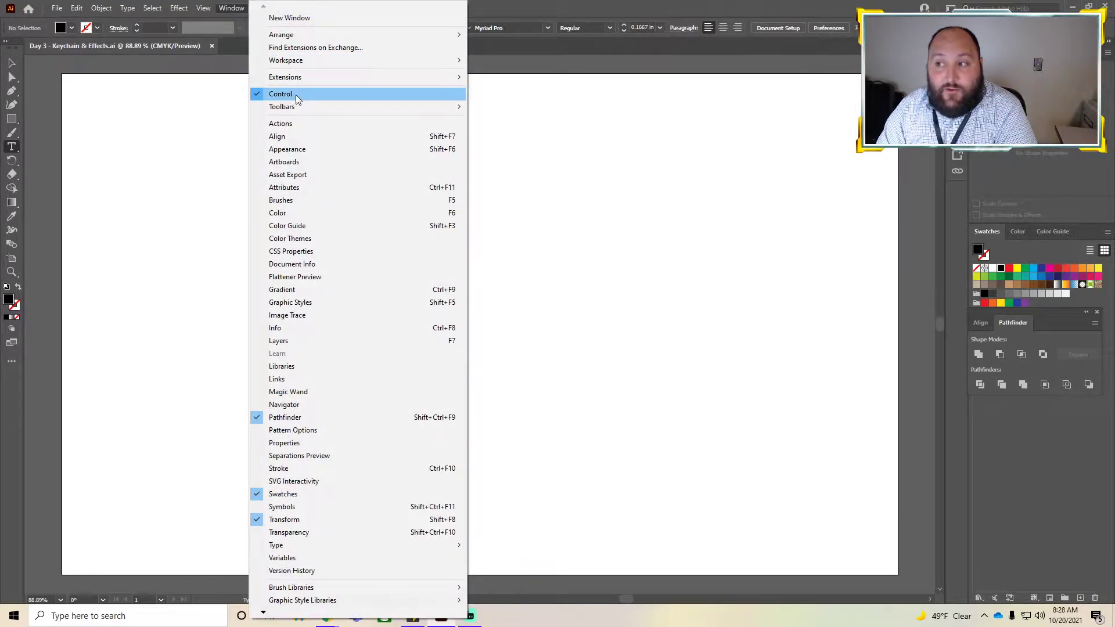
click(599, 44)
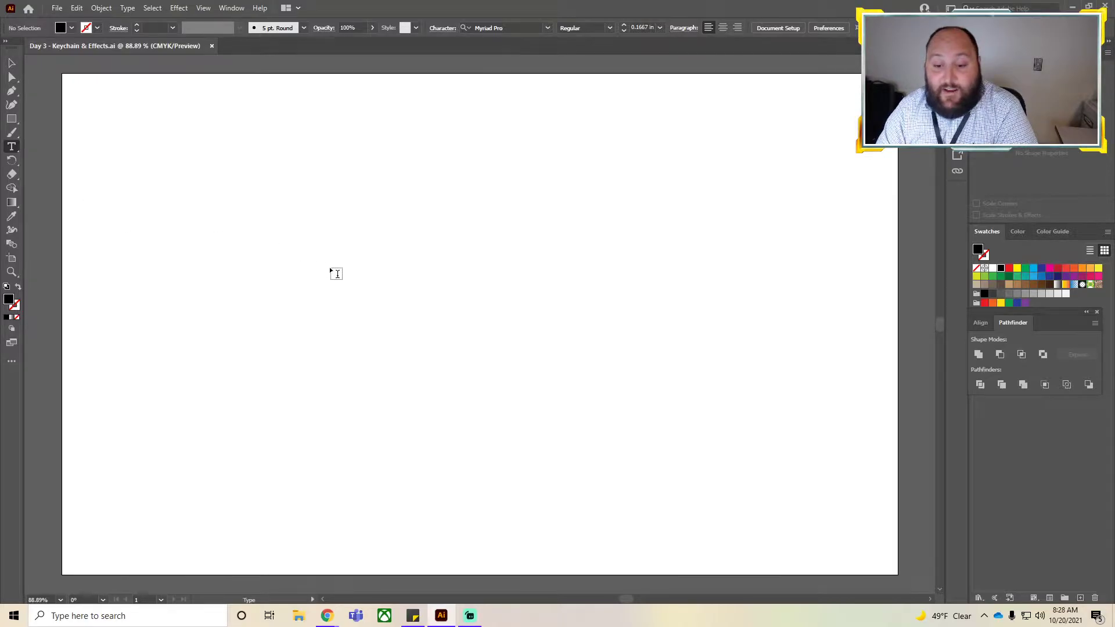
drag(218, 186, 628, 402)
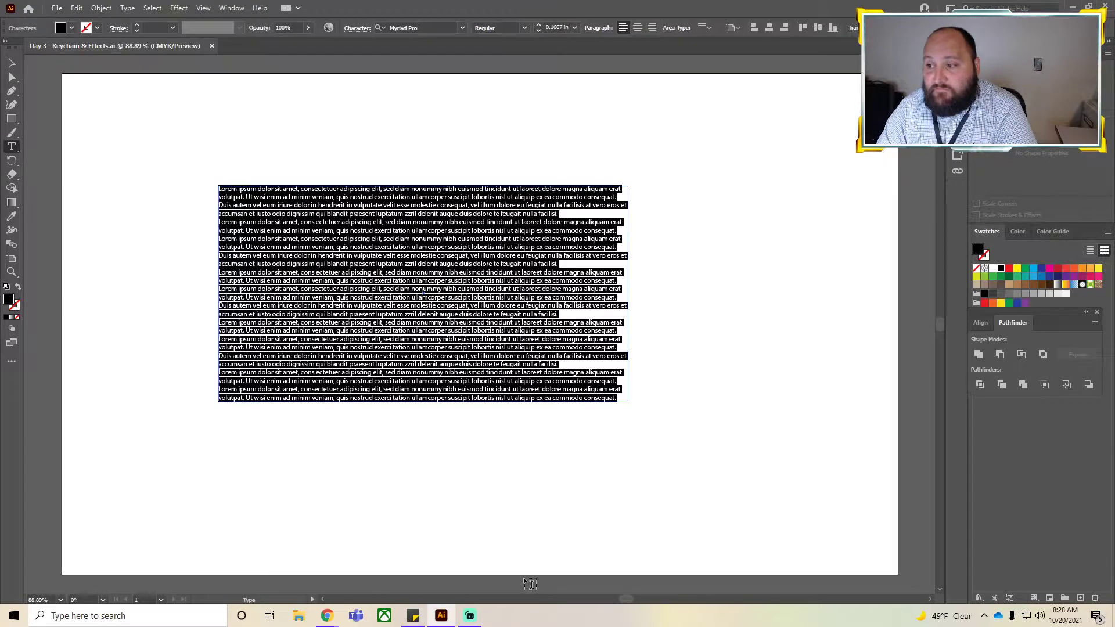
text(Smitty)
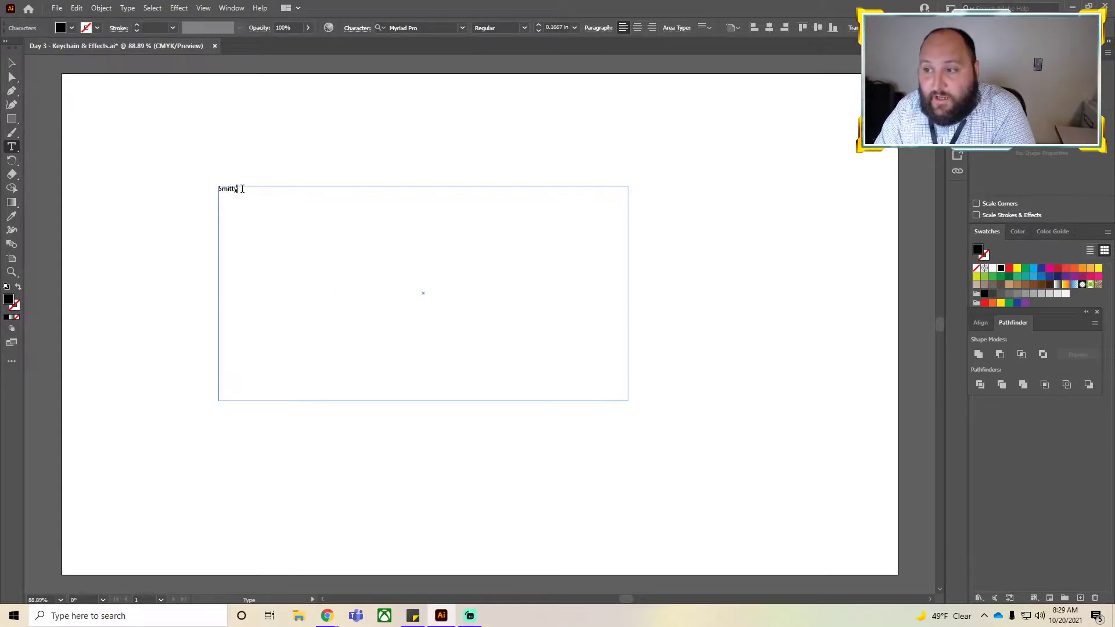
Increase the font size of the selected text to 3.25 in.
click(539, 26)
click(539, 26)
click(538, 26)
click(538, 26)
click(539, 26)
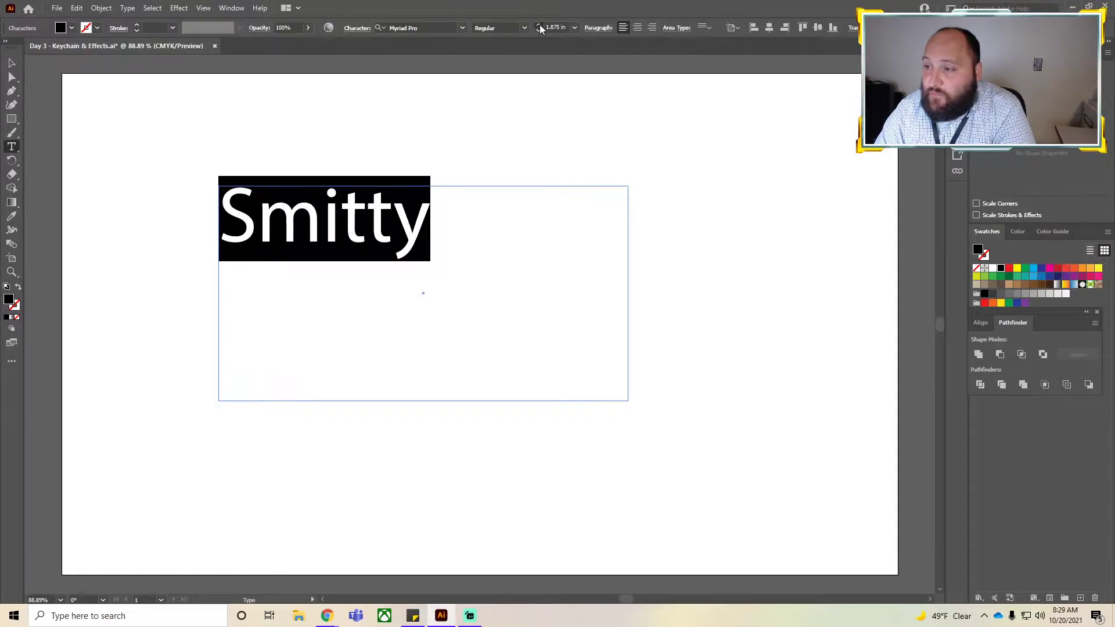
click(539, 26)
click(539, 25)
click(539, 26)
click(539, 25)
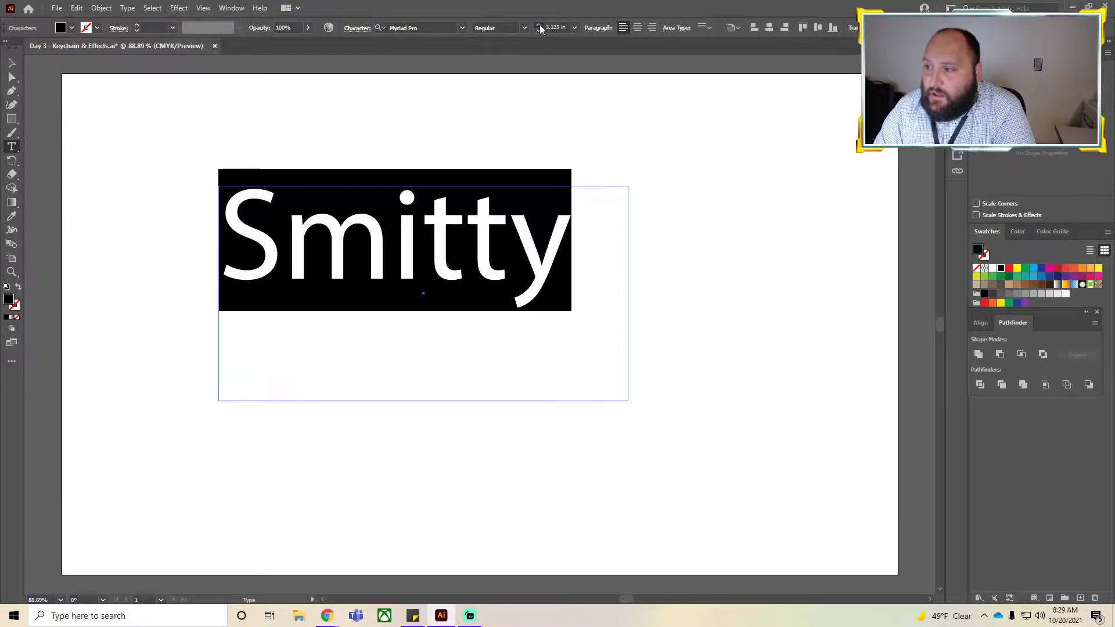
click(539, 26)
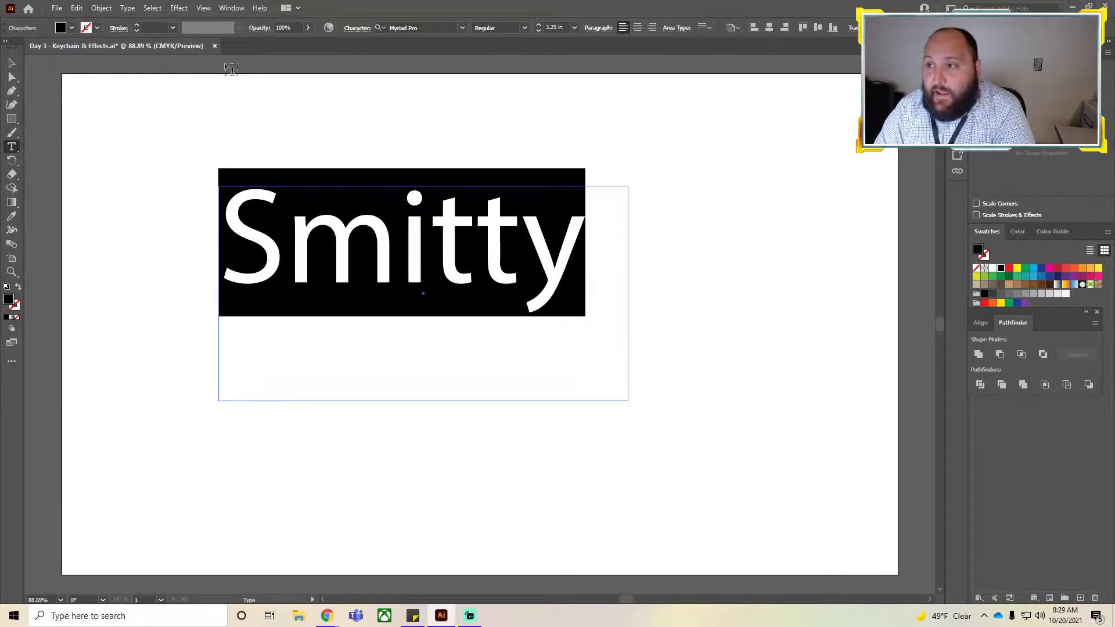
Browse the installed and Find More Adobe font lists for a suitable typeface for the name.
click(462, 28)
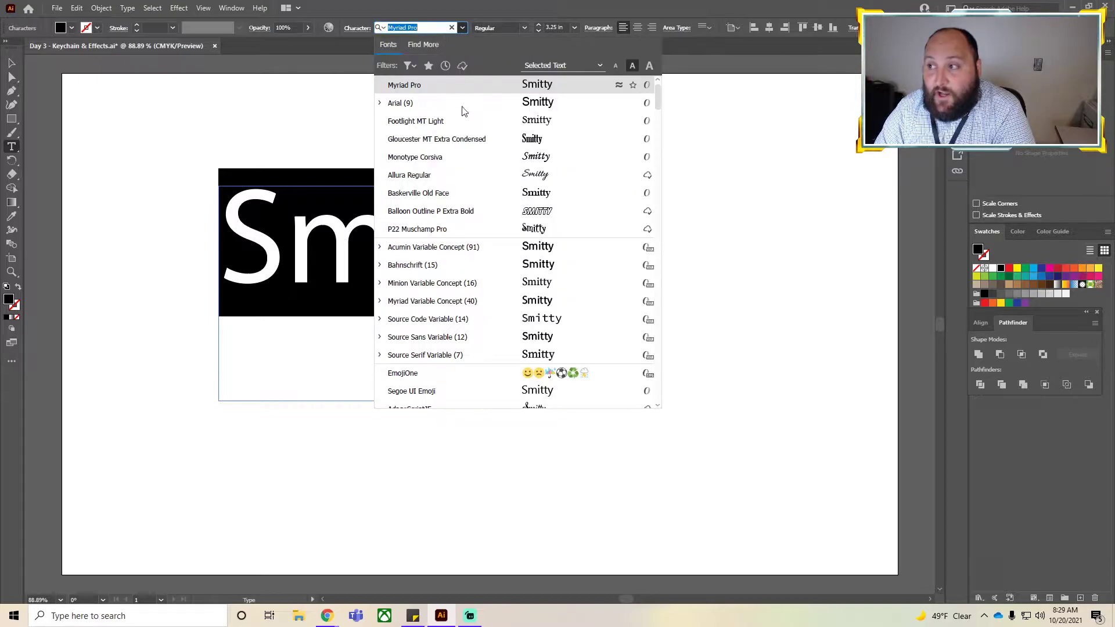
scroll(488, 271, down, 15)
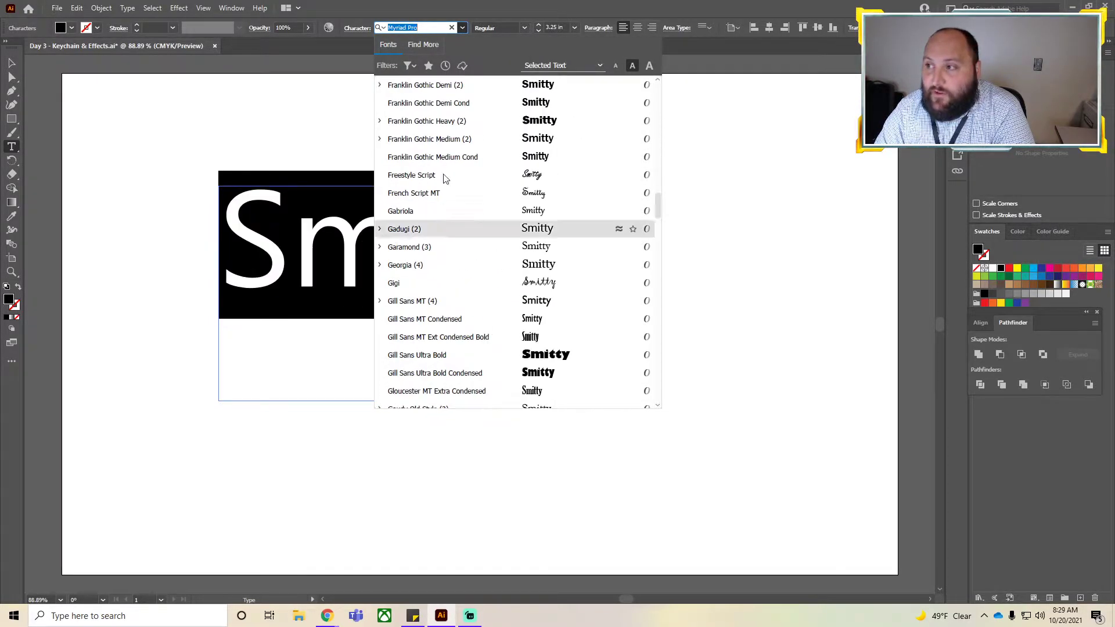
scroll(445, 149, down, 8)
scroll(456, 258, down, 18)
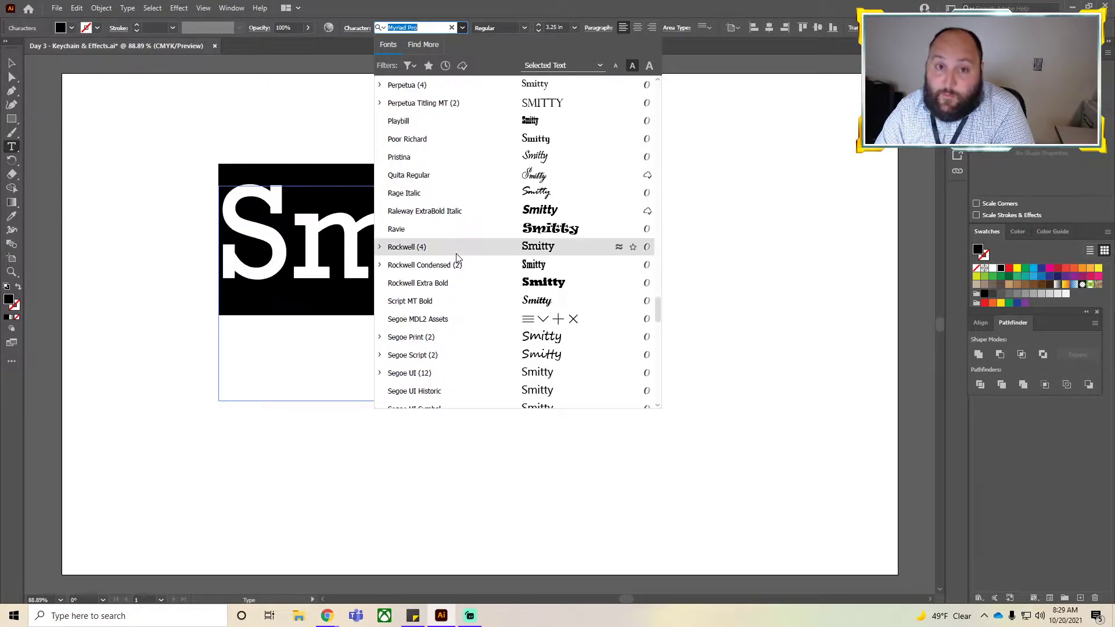
click(422, 46)
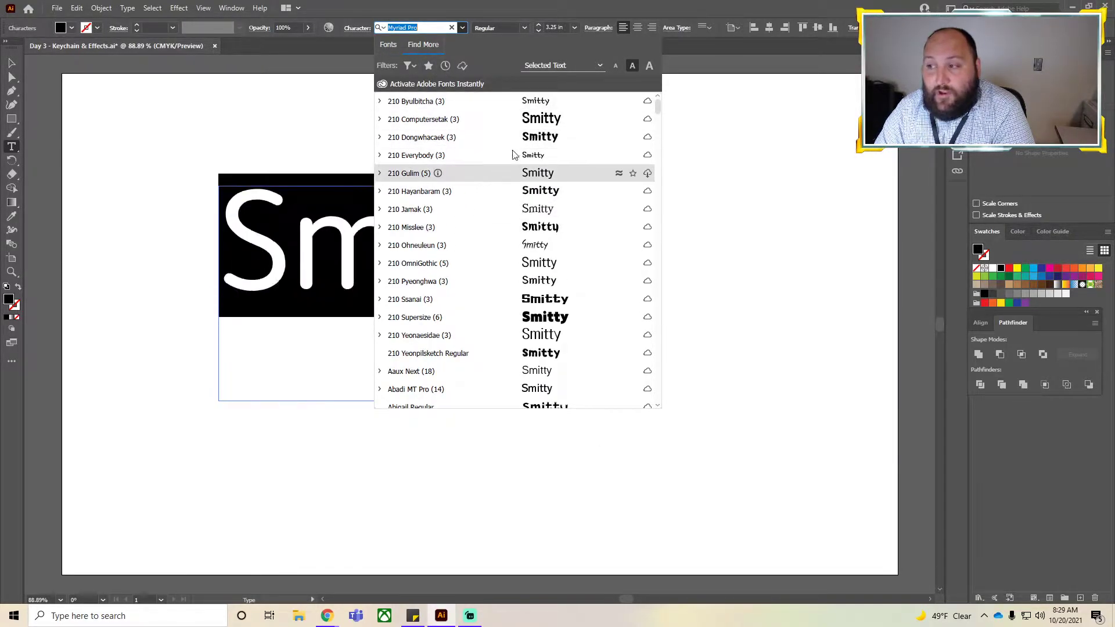
scroll(487, 168, down, 4)
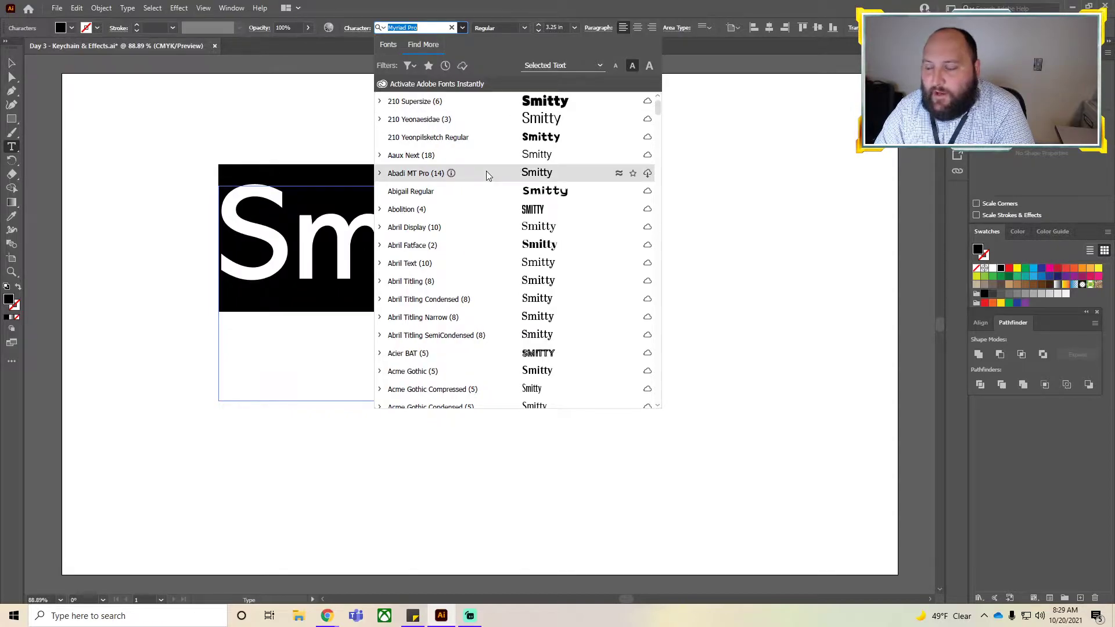
scroll(487, 174, down, 10)
scroll(648, 242, down, 8)
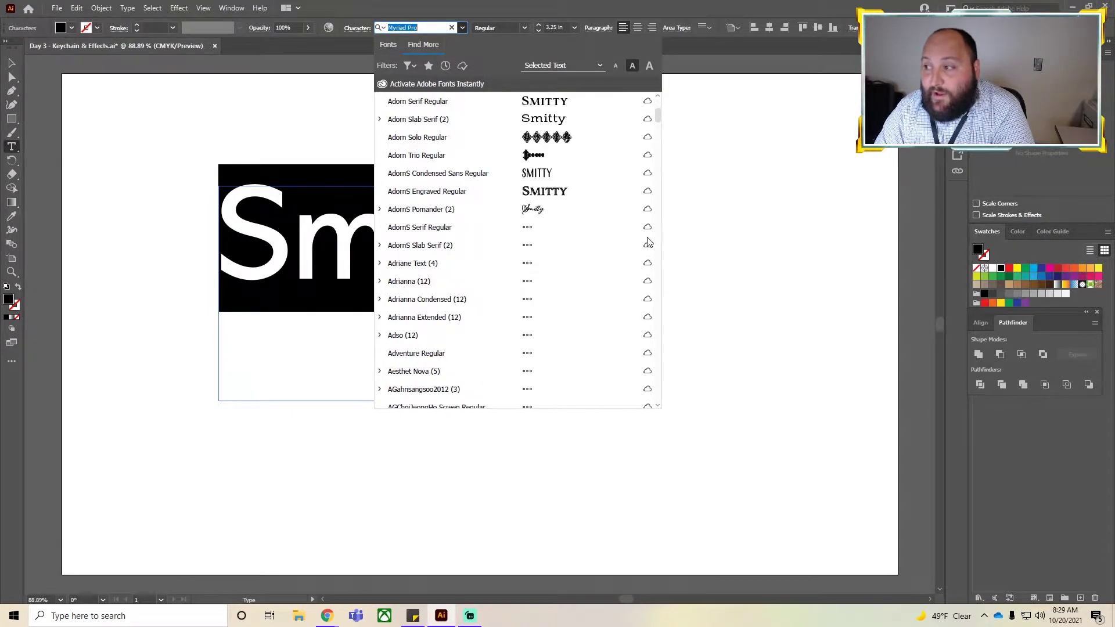
drag(657, 114, 665, 356)
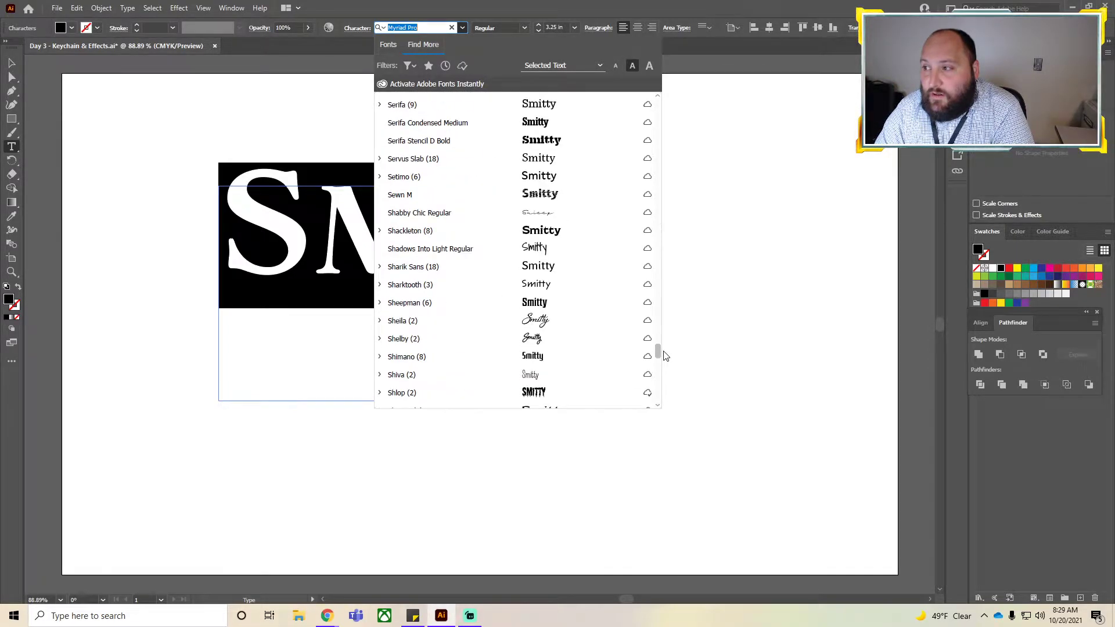
scroll(469, 232, up, 4)
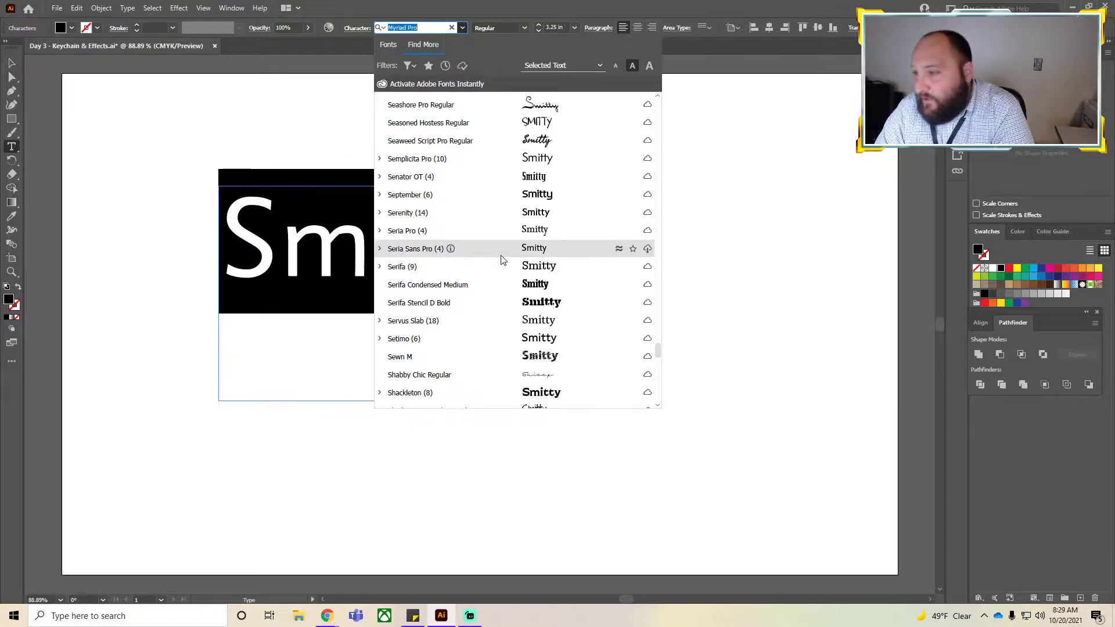
scroll(470, 225, up, 10)
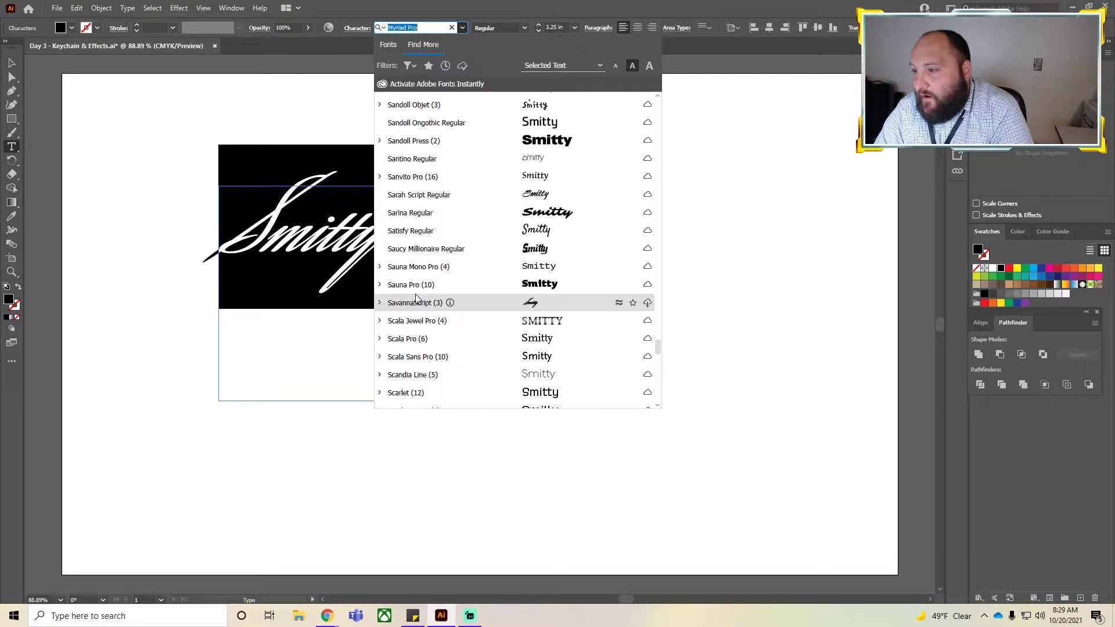
scroll(451, 148, up, 1)
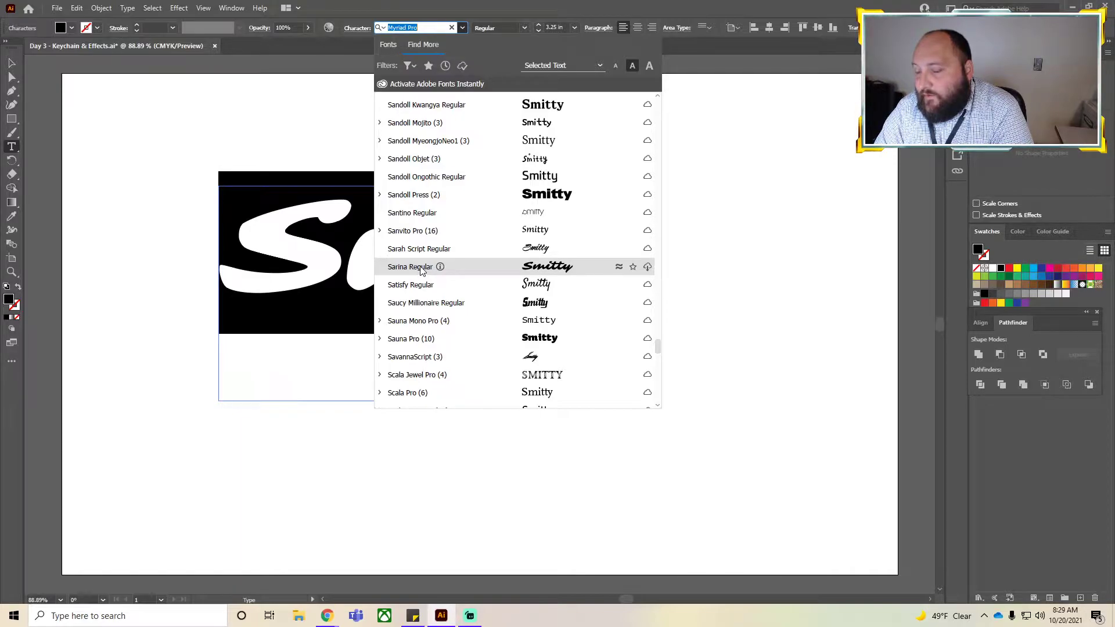
Activate the Sarina Regular and Sarah Script Regular Adobe fonts.
click(647, 267)
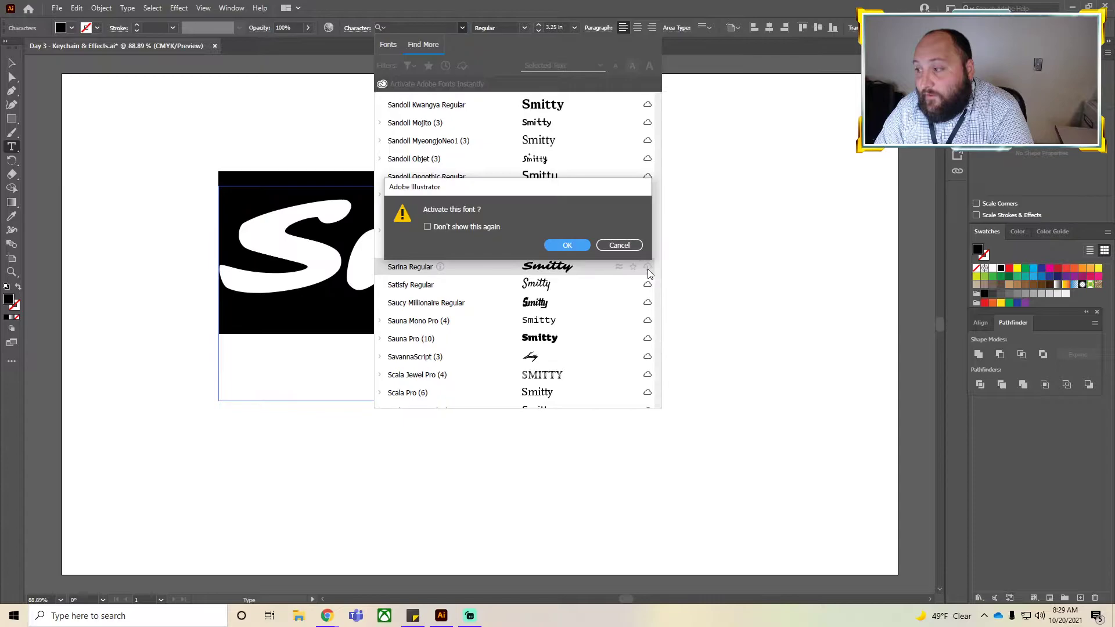
click(566, 245)
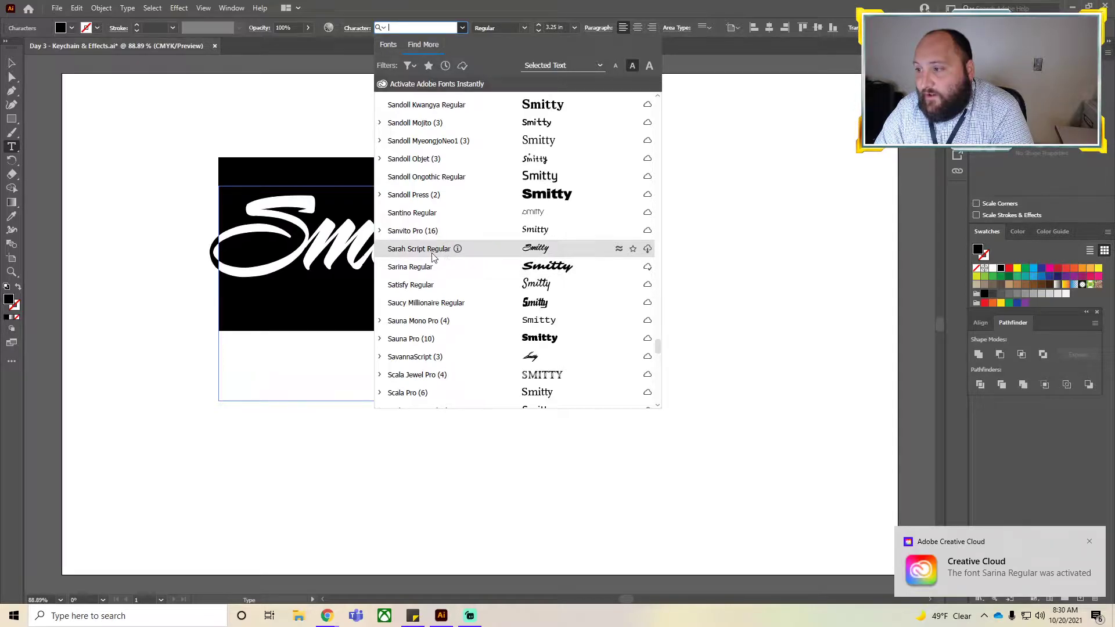
click(647, 254)
click(572, 244)
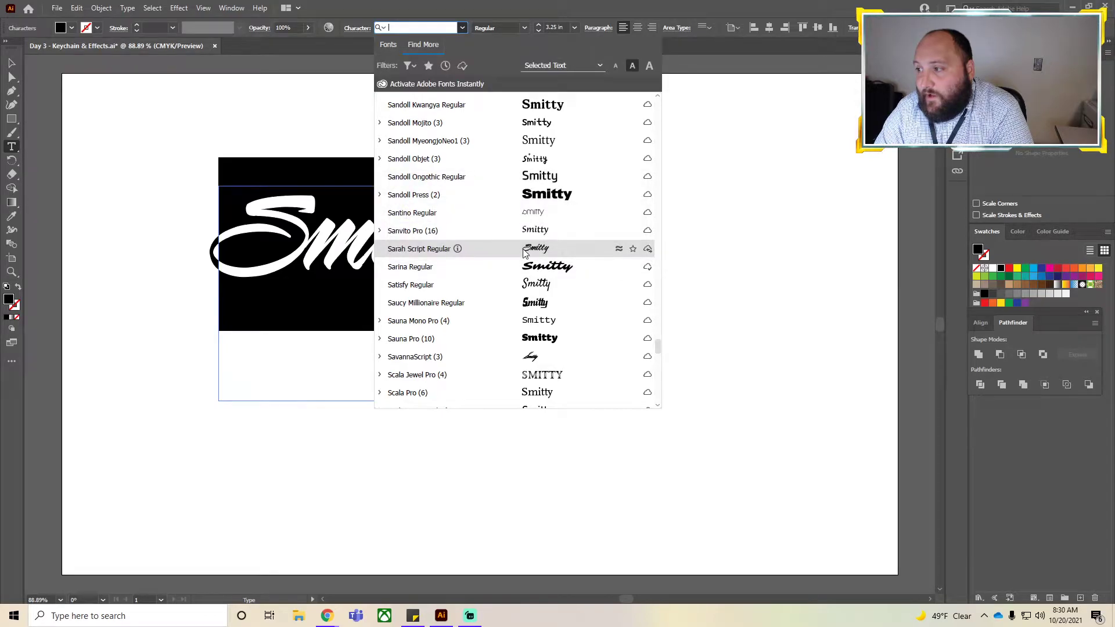
Search the font list for sarina and apply Sarina Regular to the text.
click(388, 44)
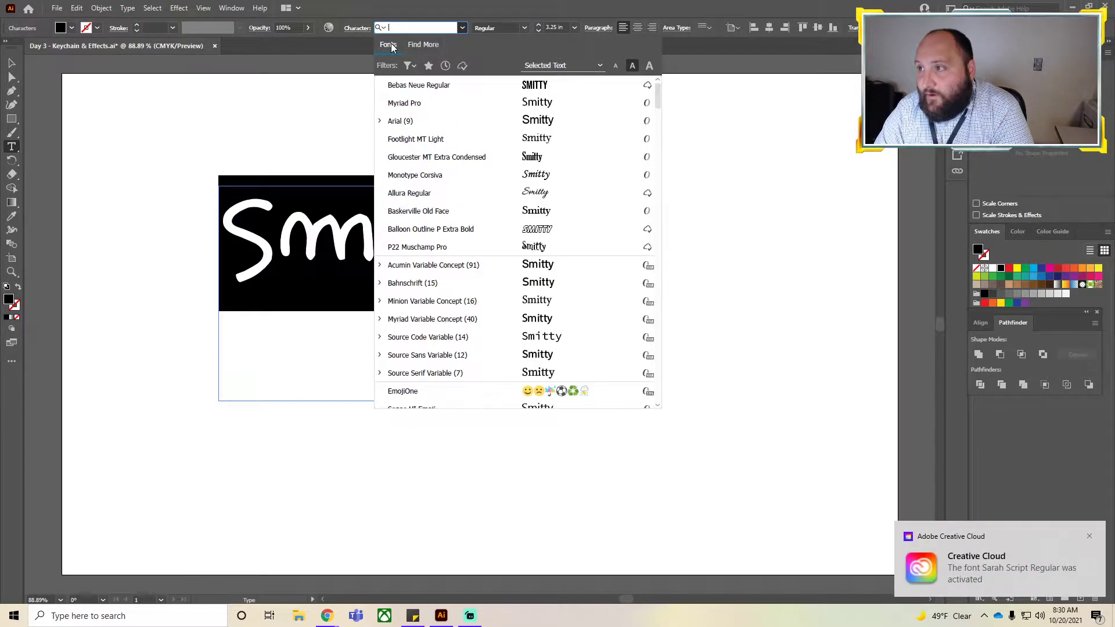
text(sa)
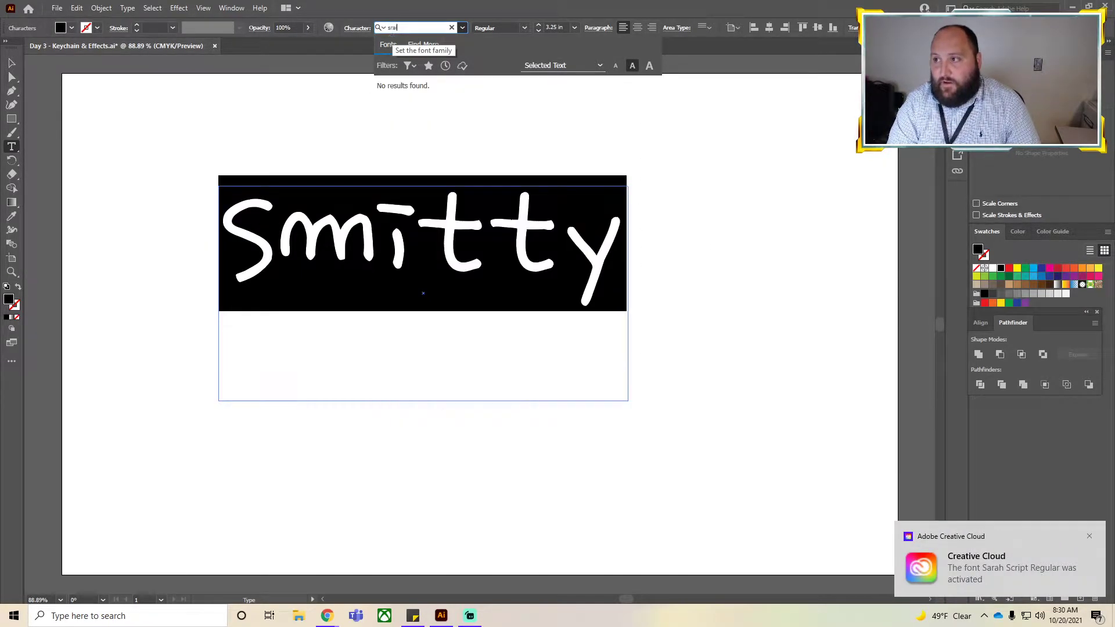
text(rina)
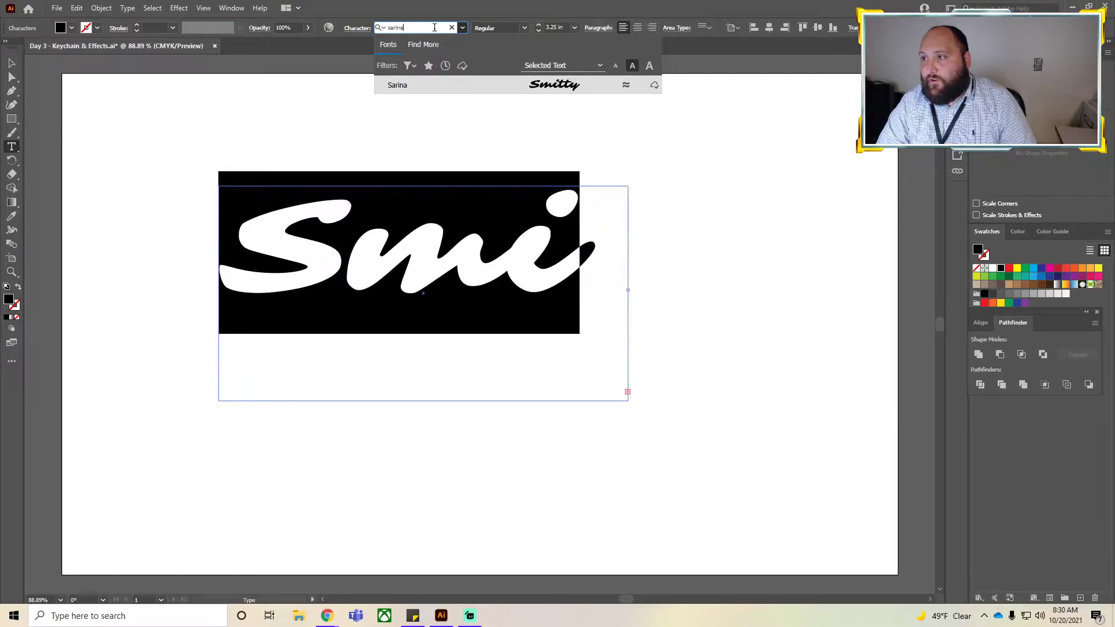
click(425, 48)
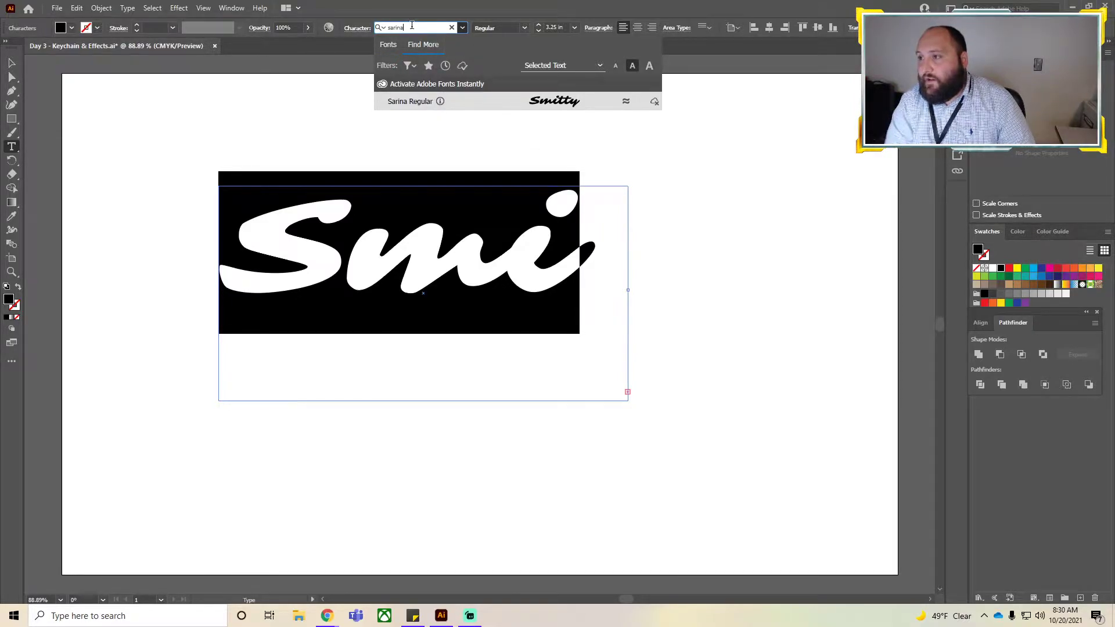
key(BackSpace)
key(BackSpace)
key(BackSpace)
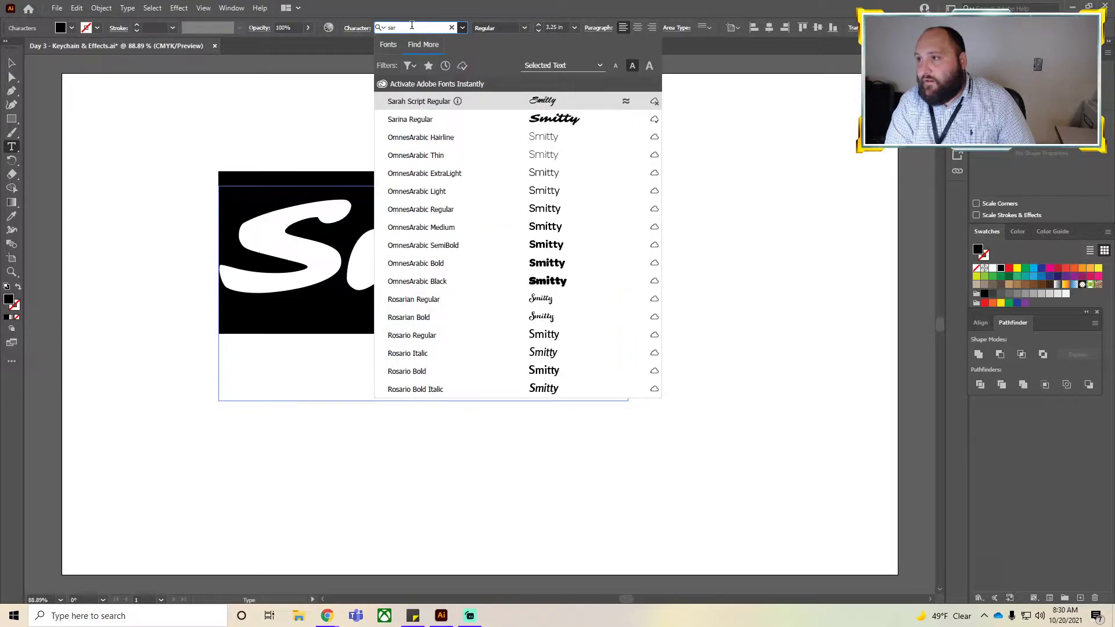
text(ina)
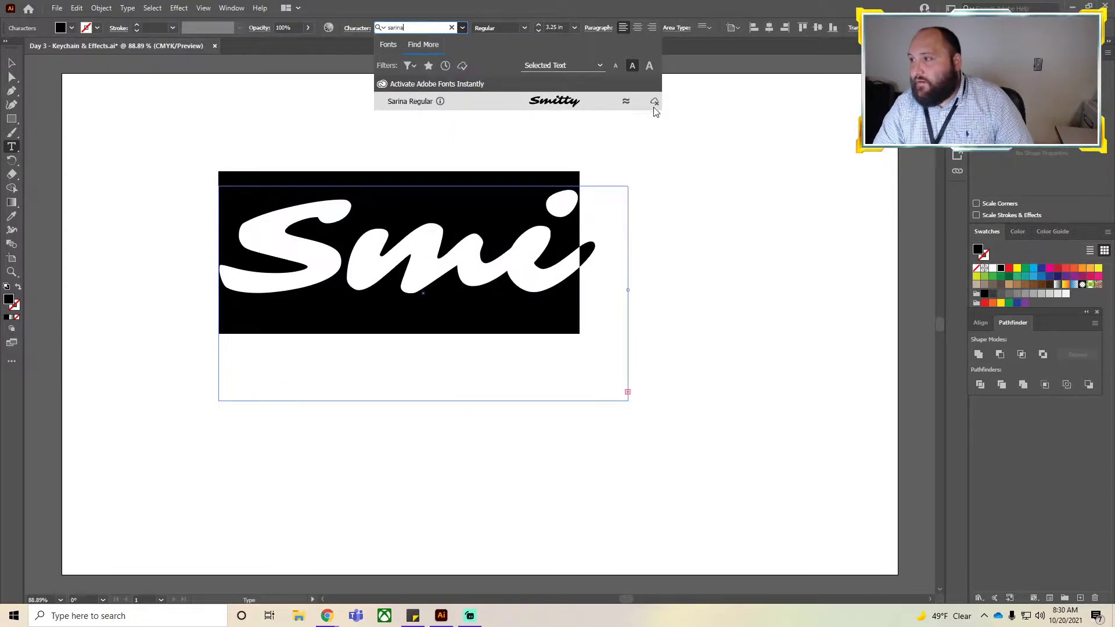
click(567, 105)
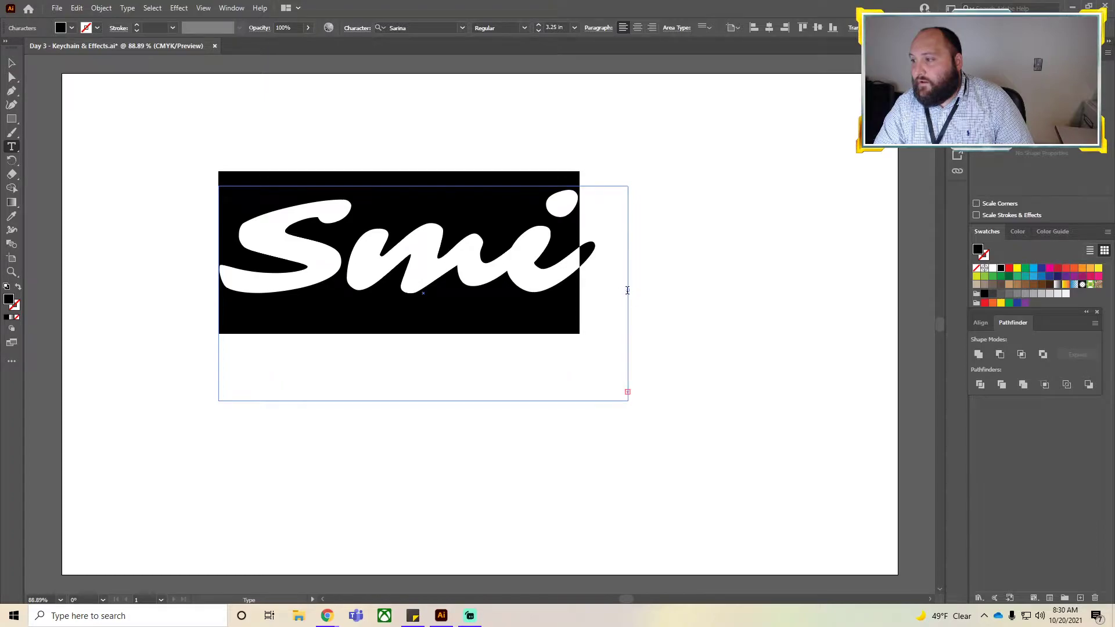
Widen the text box so Smitty fits on one line and move it lower on the artboard.
click(13, 63)
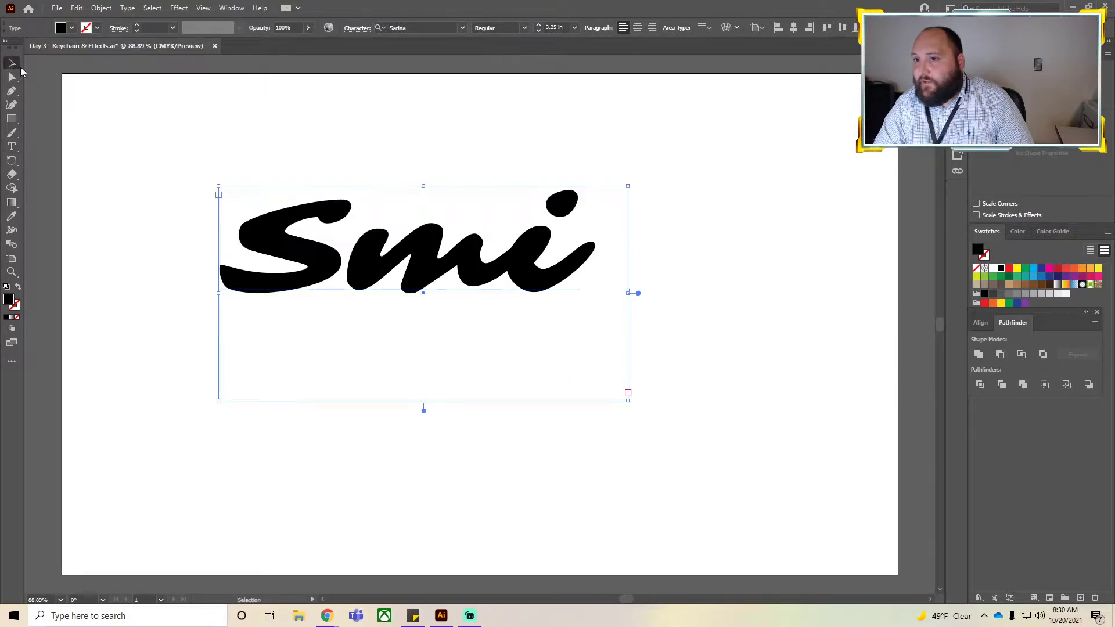
drag(628, 293, 847, 294)
drag(541, 263, 473, 311)
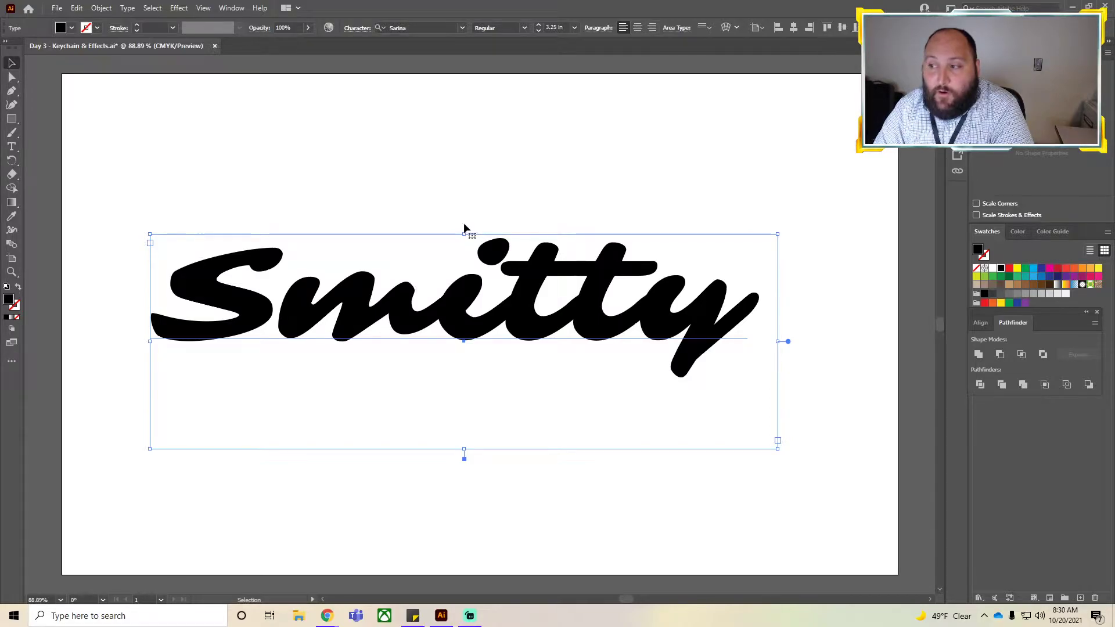
Rotate and enlarge the text box beyond the artboard until Smitty sits on one line.
drag(464, 231, 433, 219)
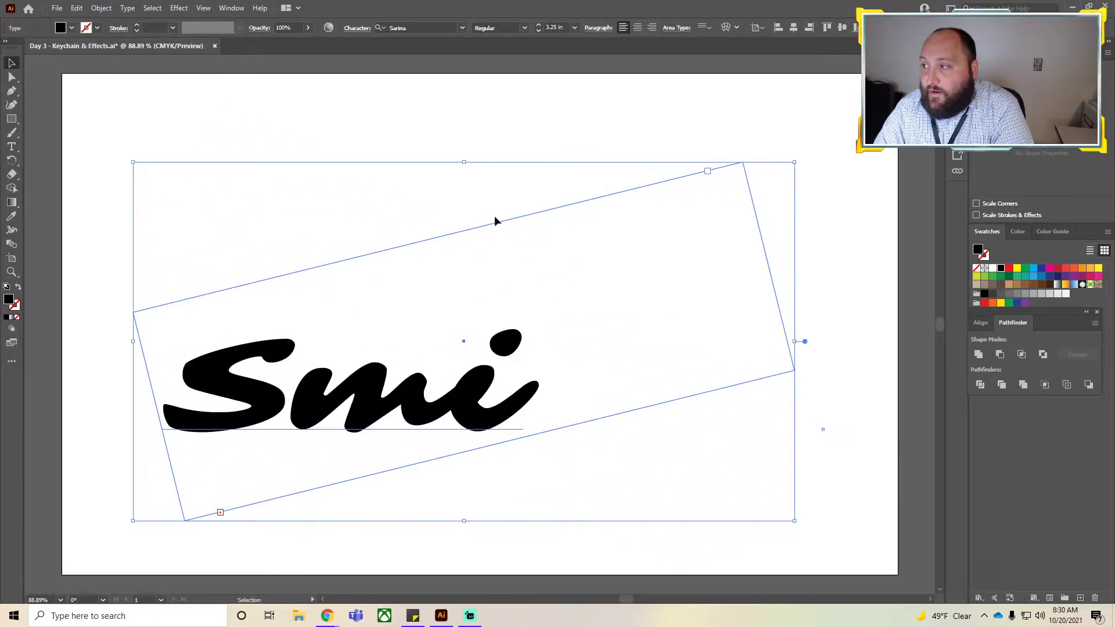
drag(134, 163, 41, 82)
drag(419, 77, 373, 74)
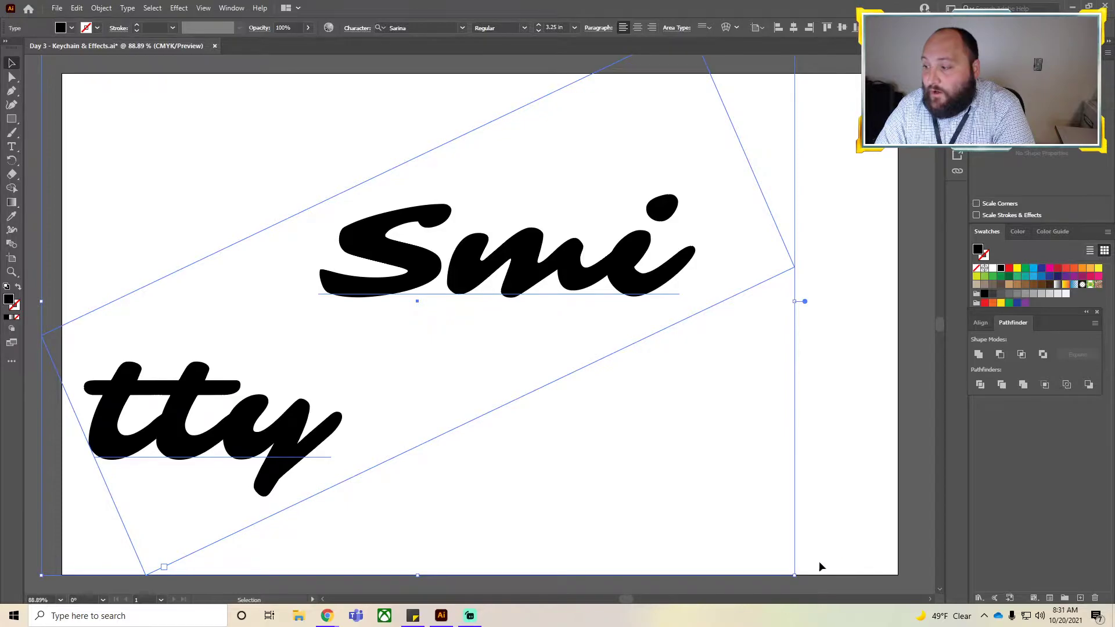
drag(796, 578, 921, 574)
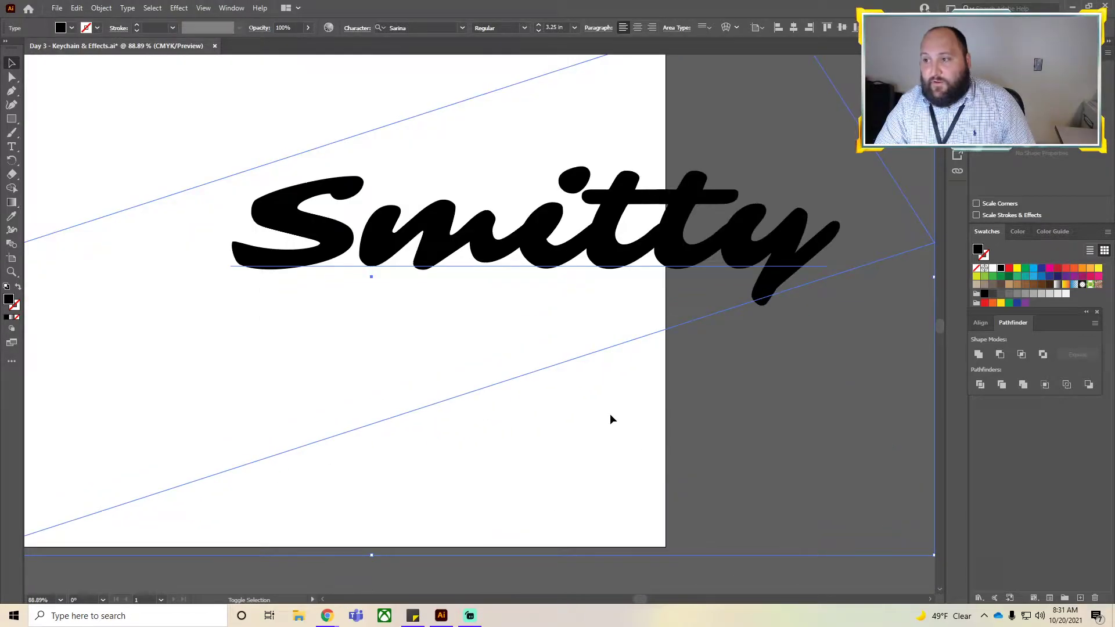
scroll(597, 416, down, 5)
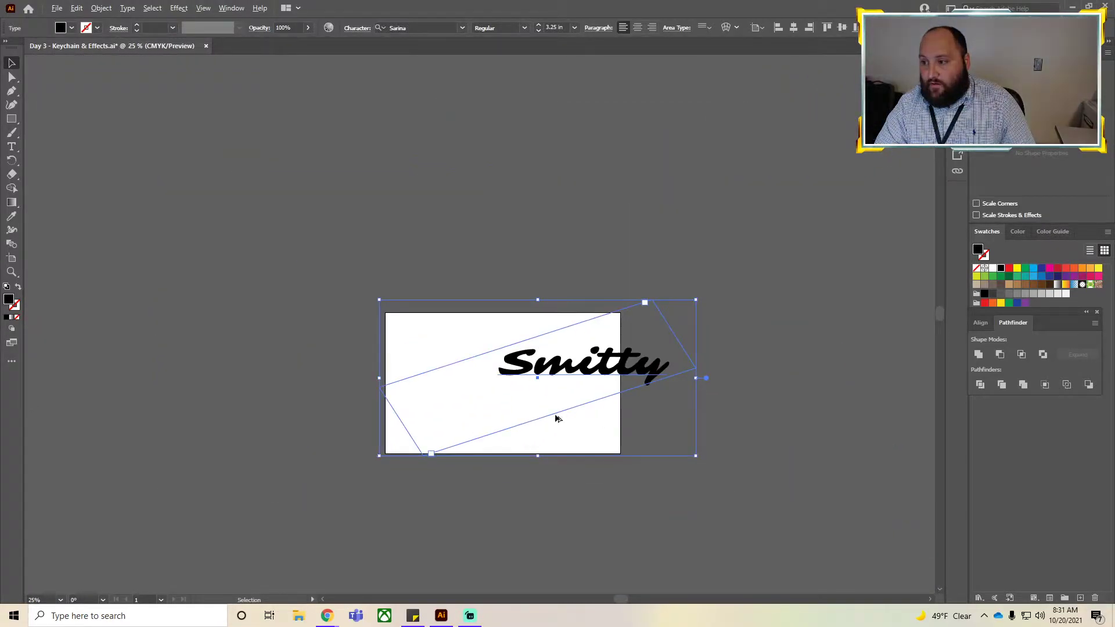
scroll(561, 414, up, 2)
drag(560, 332, 472, 349)
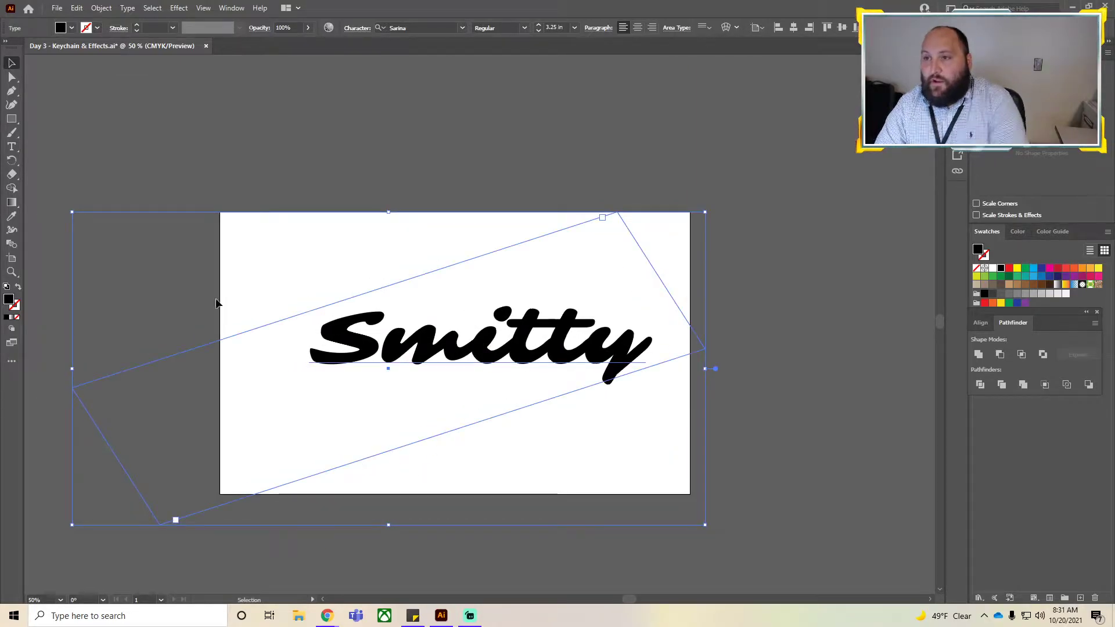
click(101, 7)
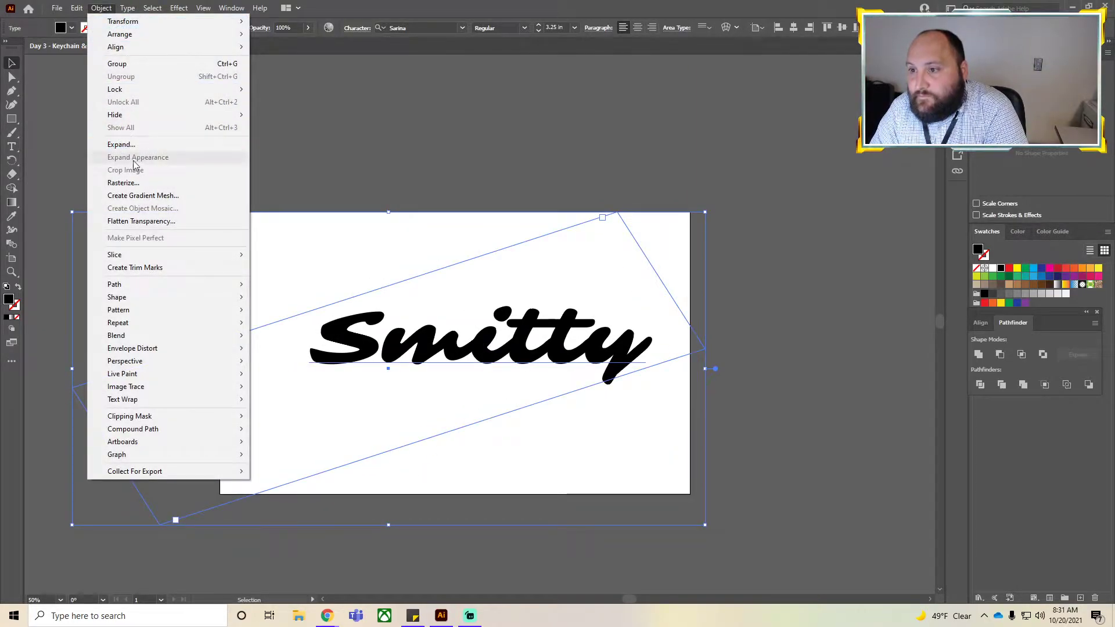
click(135, 144)
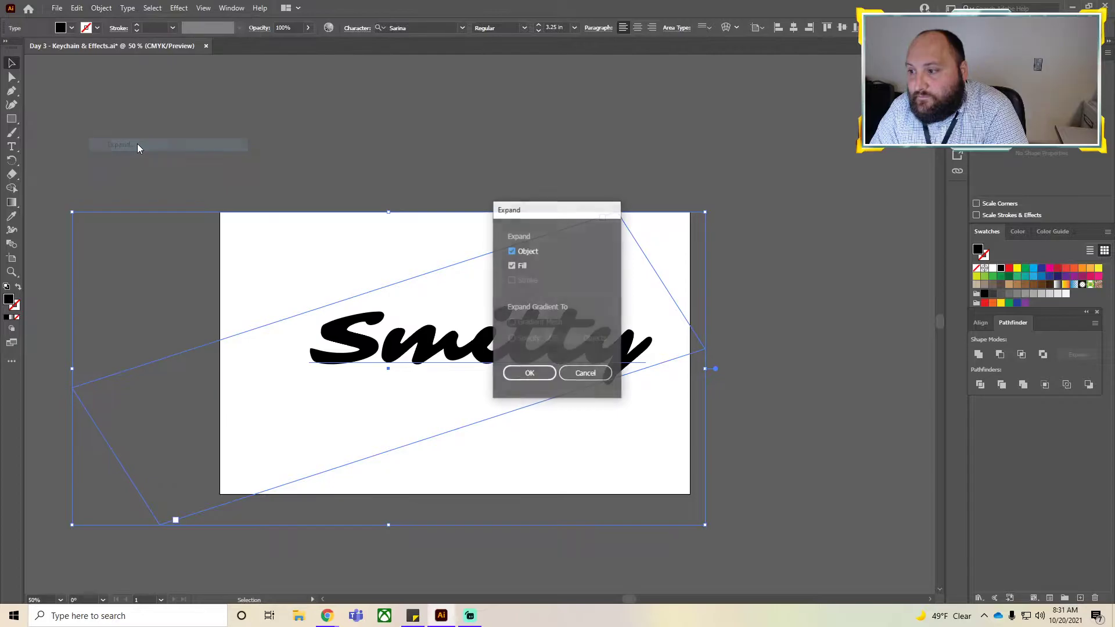
click(585, 374)
click(612, 242)
click(568, 341)
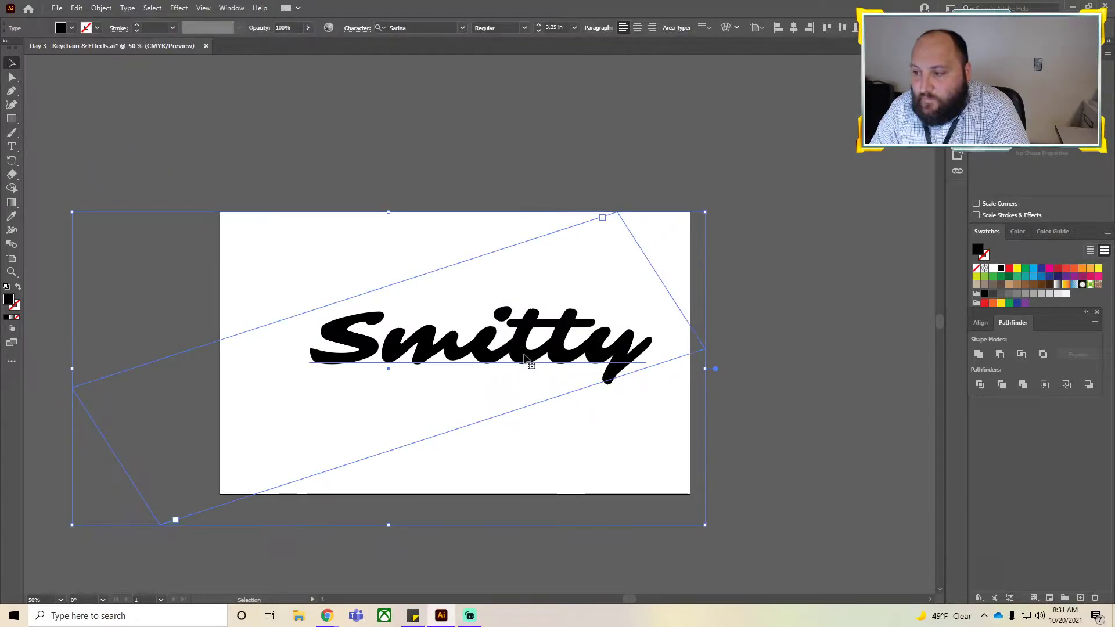
drag(391, 208, 427, 213)
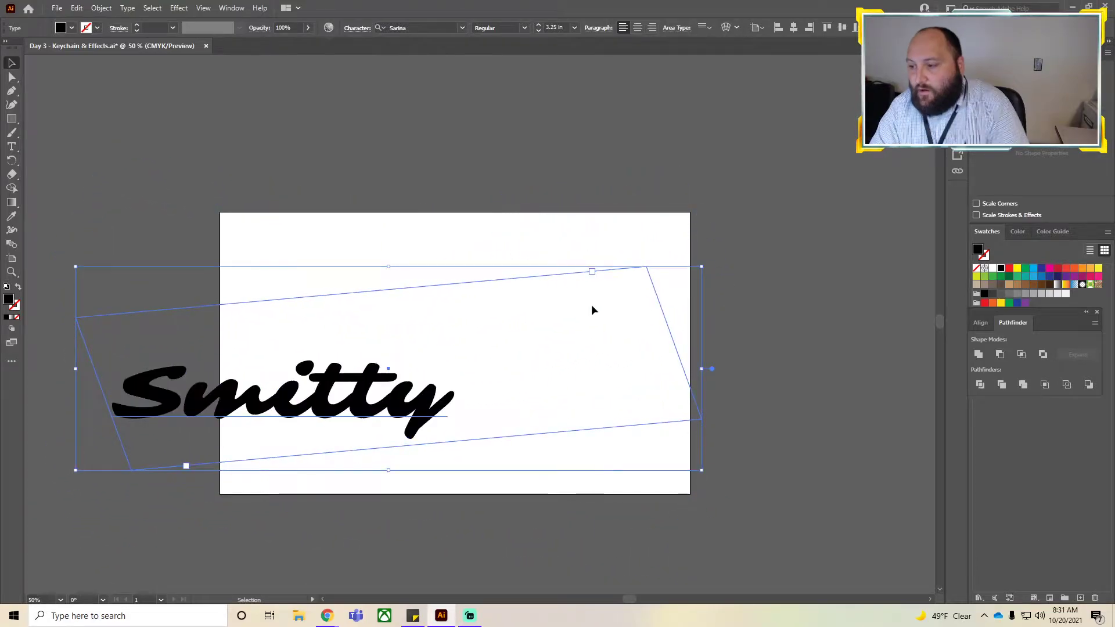
Undo the recent moves and rotation of the Smitty text box.
key(ctrl+z)
key(ctrl+z)
key(ctrl+z)
key(ctrl+z)
key(ctrl+z)
key(ctrl+z)
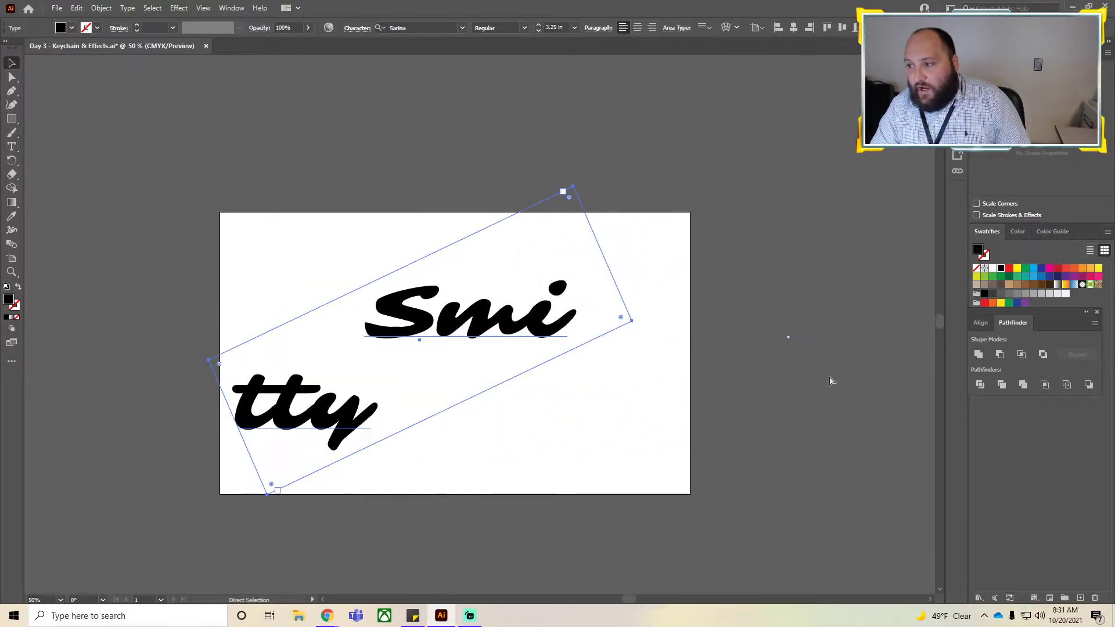
Rotate the Smitty text by 30 degrees and nudge it slightly lower on the artboard.
right_click(421, 348)
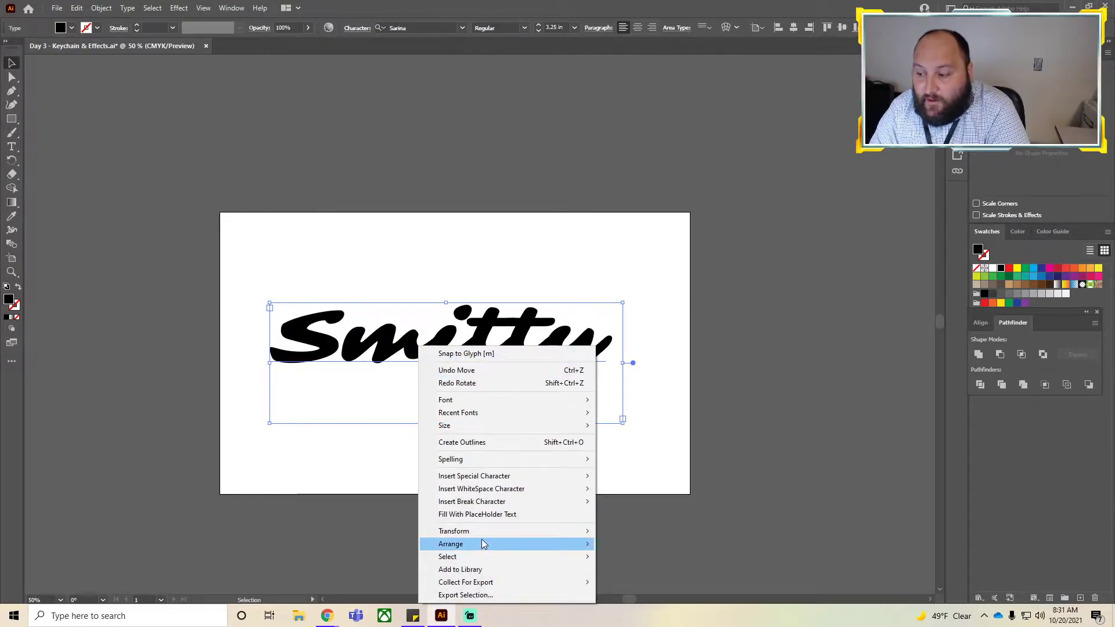
mouse_move(480, 531)
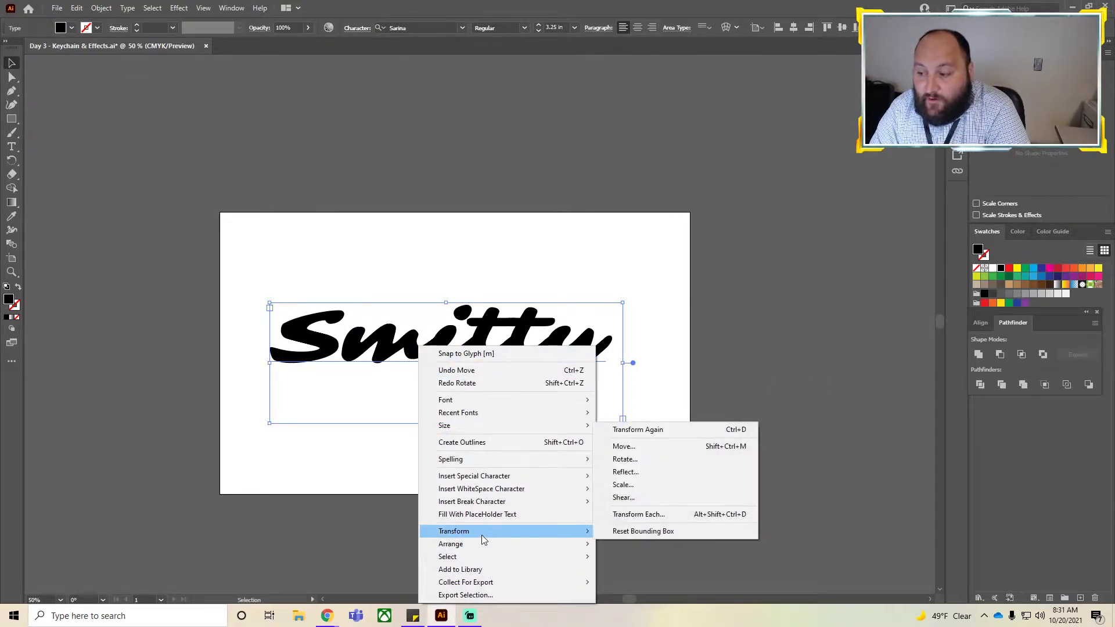
click(629, 461)
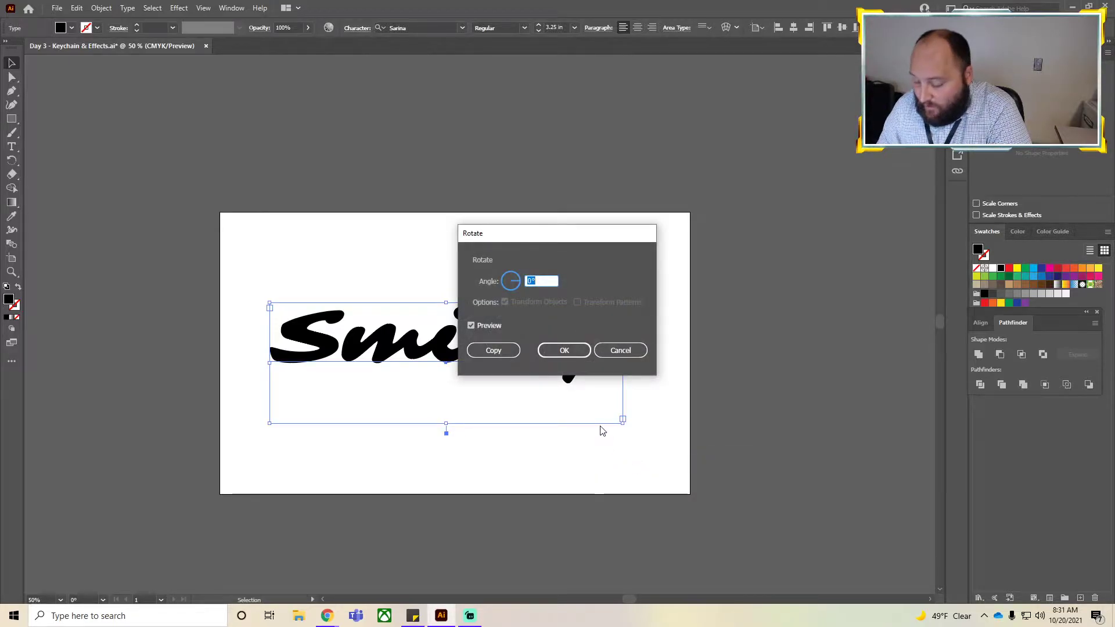
text(30)
key(Return)
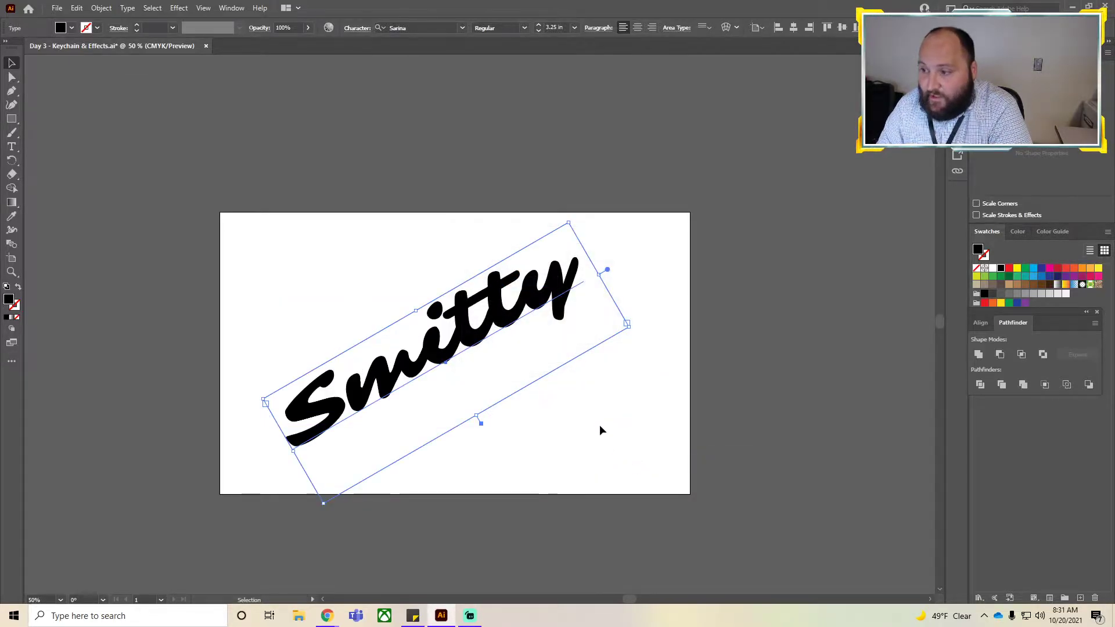
mouse_move(443, 346)
mouse_down()
mouse_move(467, 346)
mouse_move(451, 358)
mouse_up()
click(747, 366)
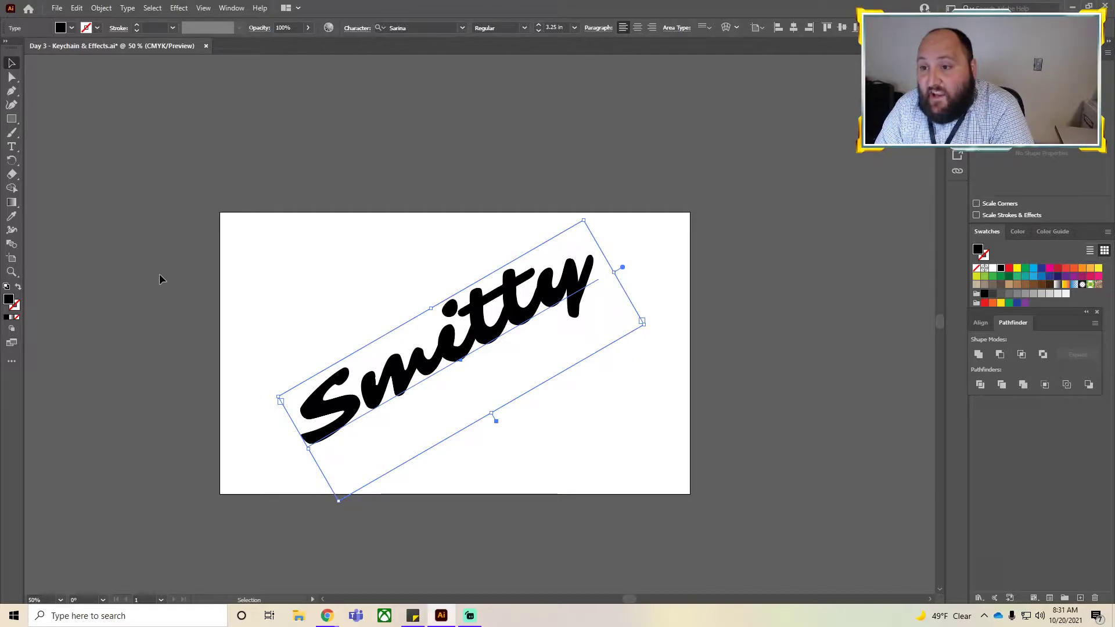
Draw an ellipse about 17.6 by 10.7 in over the artboard and shift it slightly up and left.
click(13, 121)
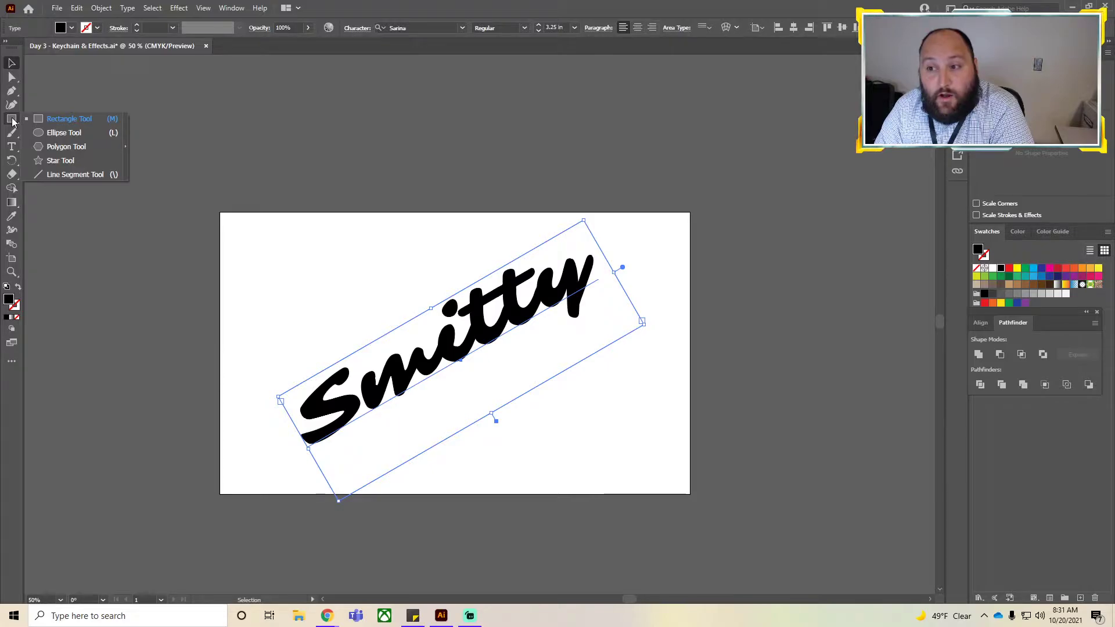
click(60, 134)
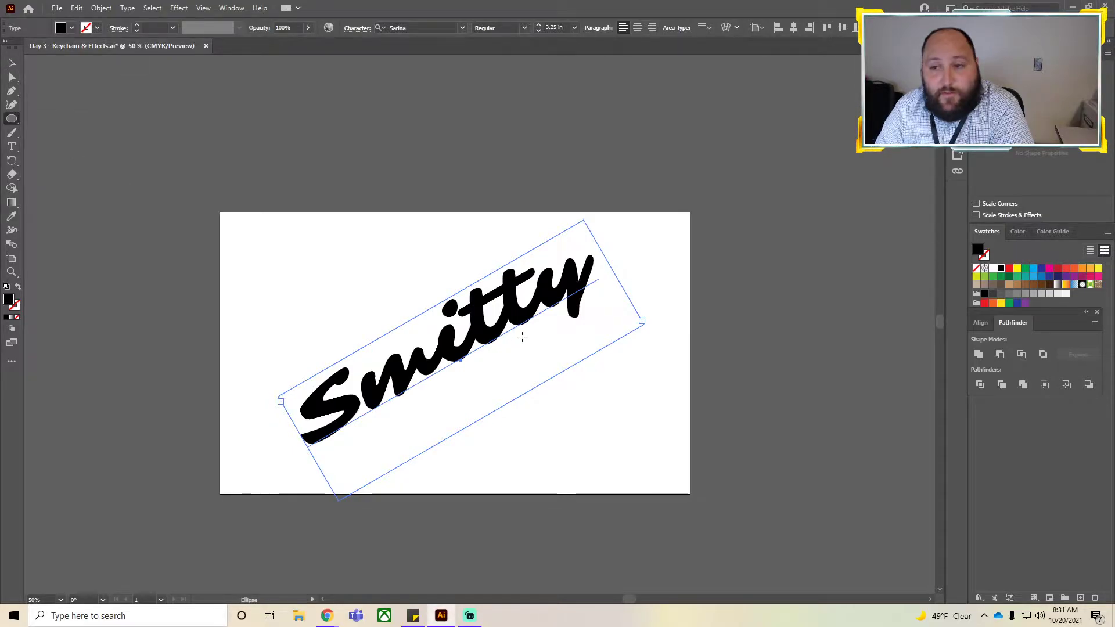
drag(260, 241, 676, 494)
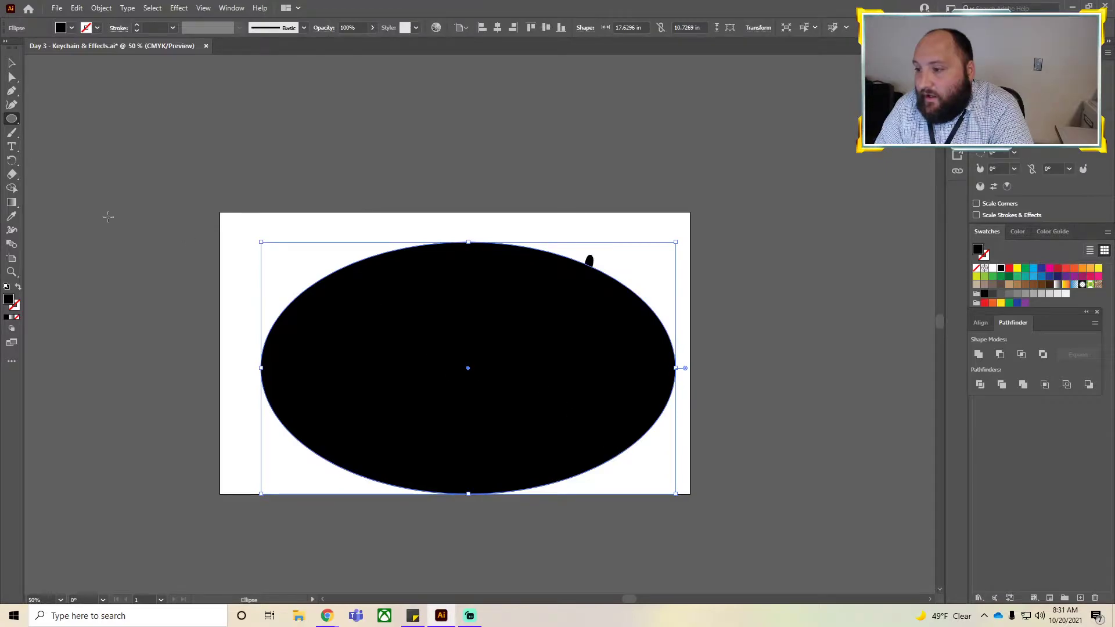
click(13, 63)
drag(447, 319, 427, 295)
scroll(393, 294, down, 6)
scroll(486, 417, up, 5)
scroll(463, 332, down, 3)
scroll(462, 326, right, 1)
scroll(457, 303, left, 5)
scroll(465, 320, right, 6)
scroll(472, 334, left, 2)
scroll(471, 334, left, 5)
scroll(473, 321, down, 2)
scroll(478, 302, up, 2)
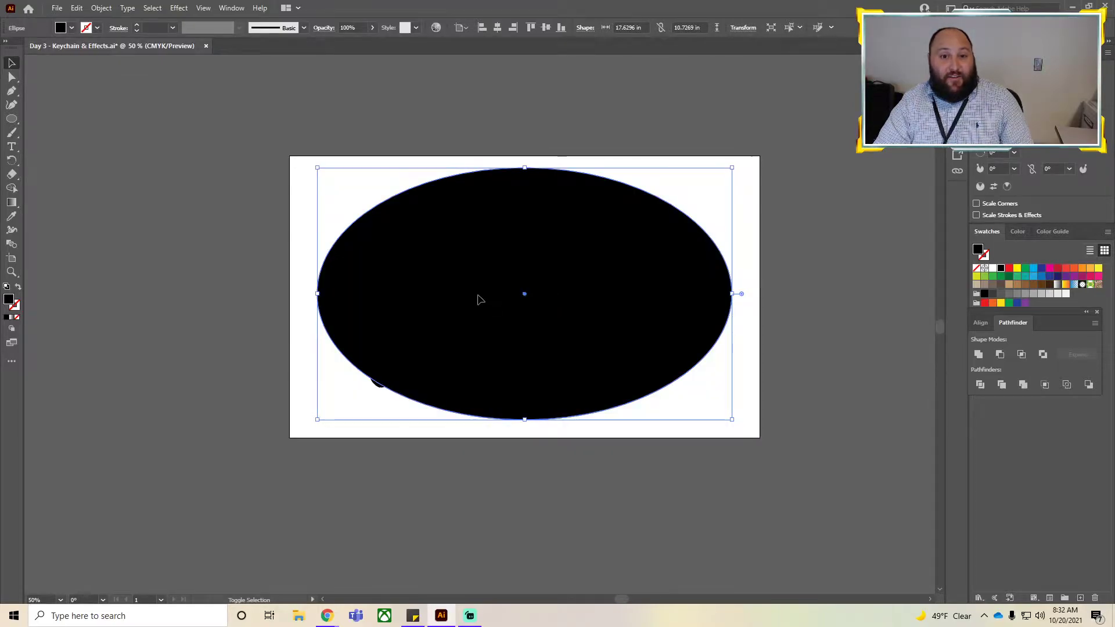
scroll(484, 273, down, 7)
scroll(473, 283, up, 3)
key(super)
scroll(476, 271, down, 6)
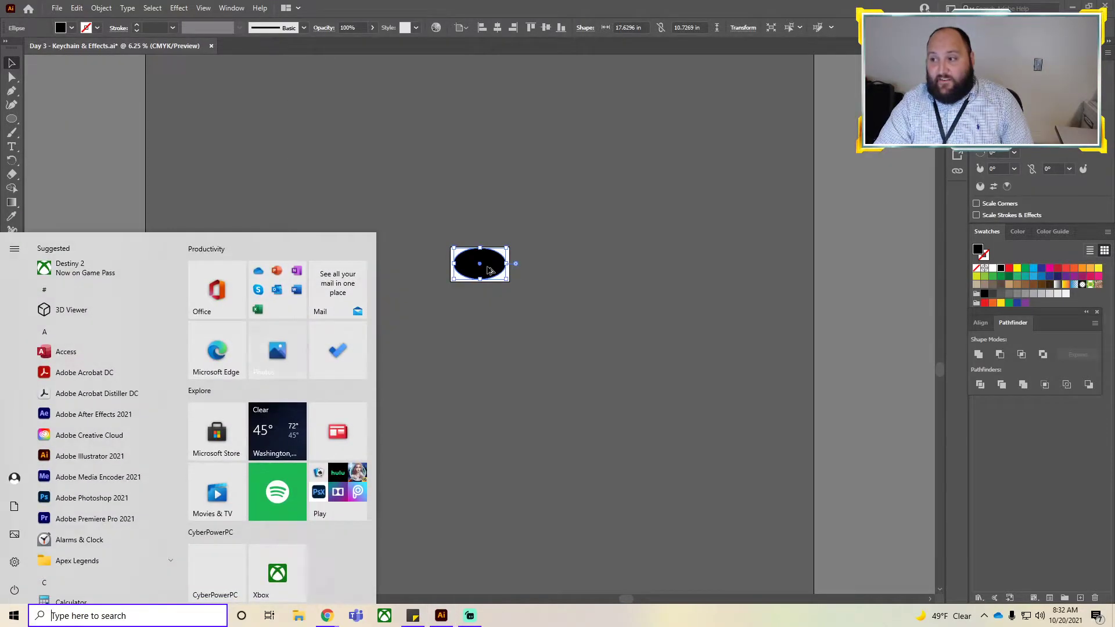
click(576, 266)
scroll(475, 227, down, 1)
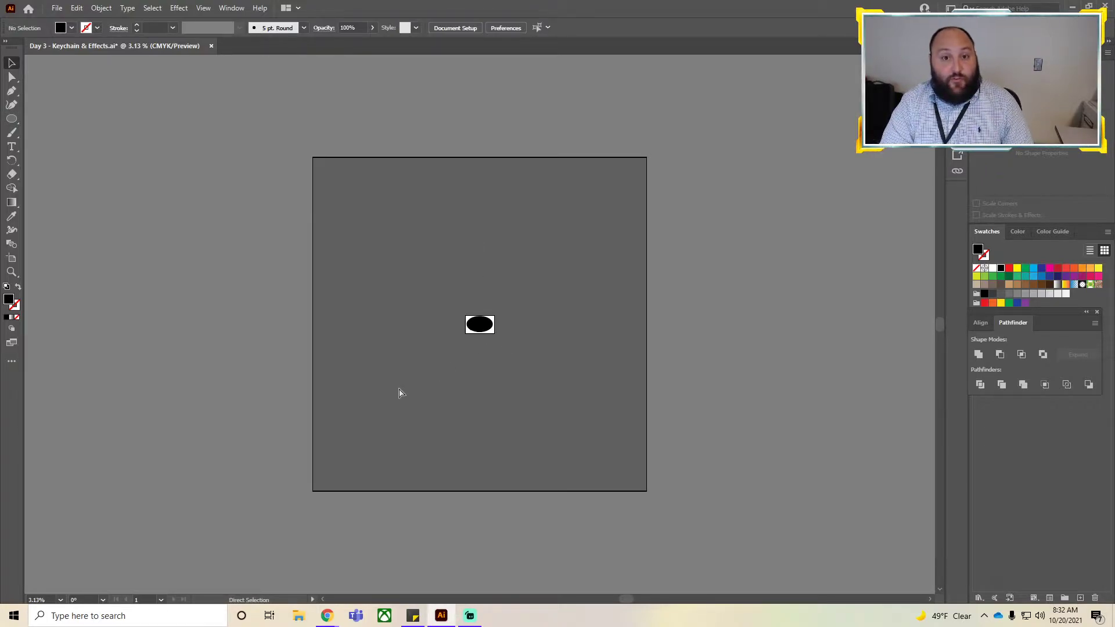
key(ctrl+0)
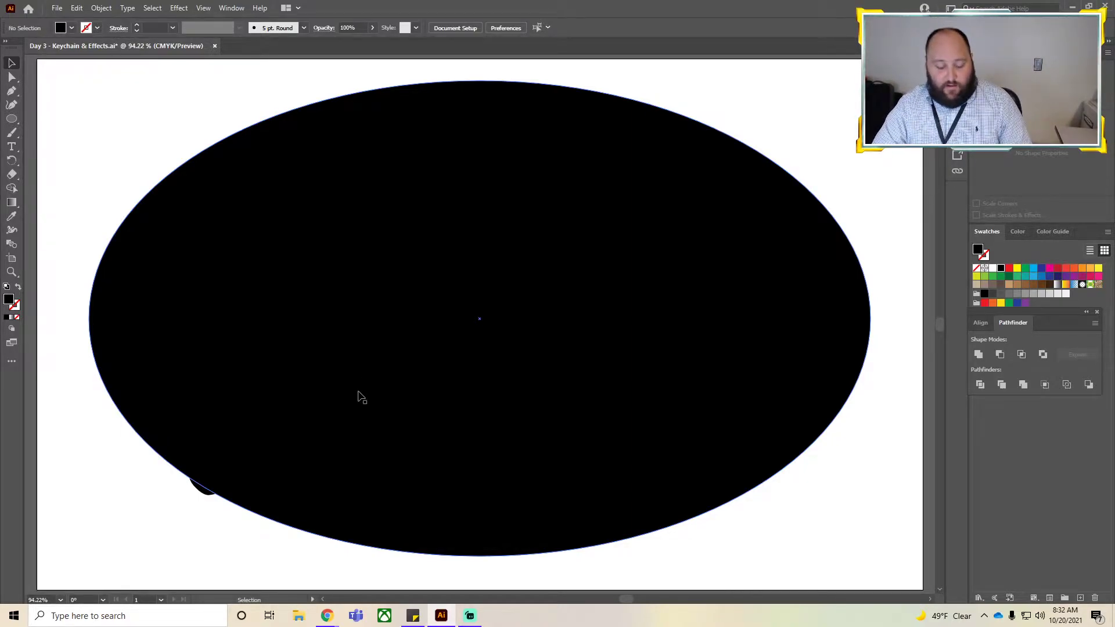
scroll(360, 398, down, 8)
scroll(241, 207, up, 12)
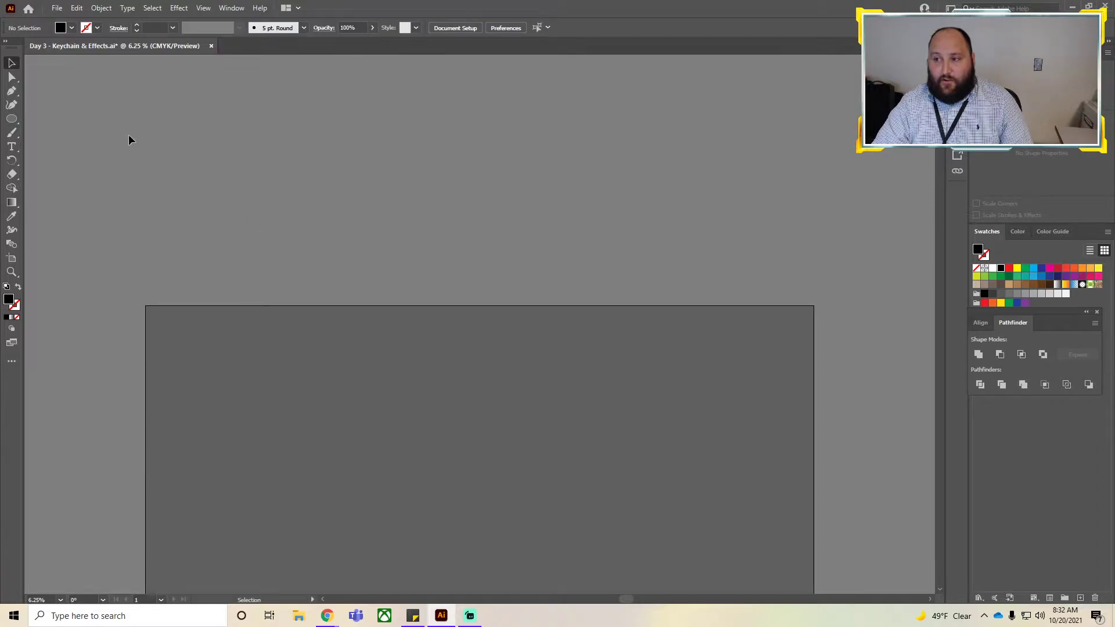
scroll(246, 241, up, 7)
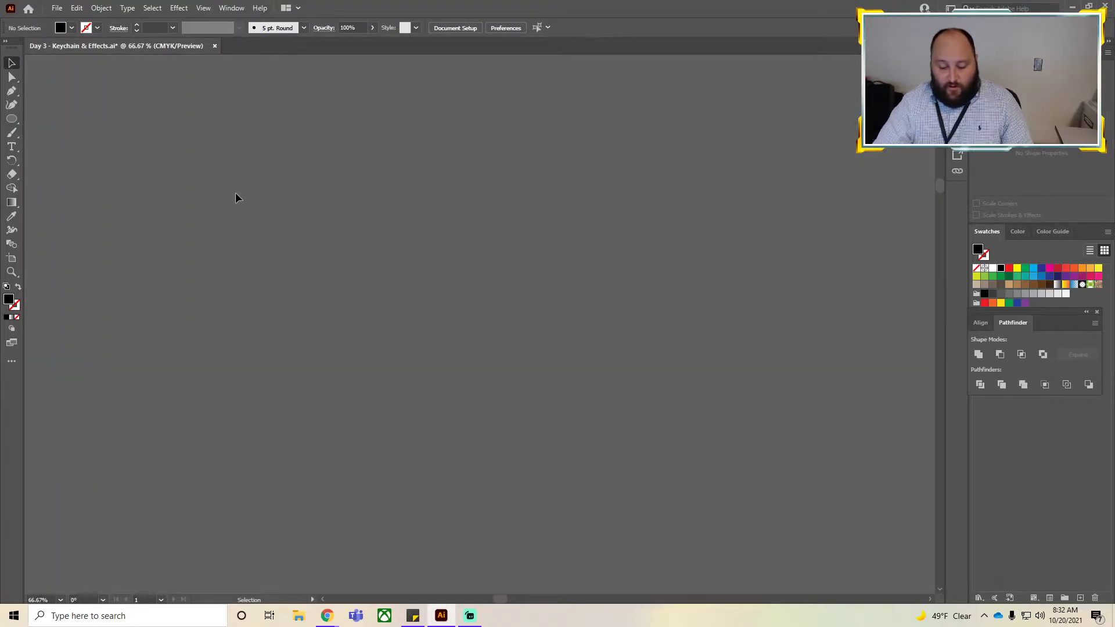
key(ctrl+0)
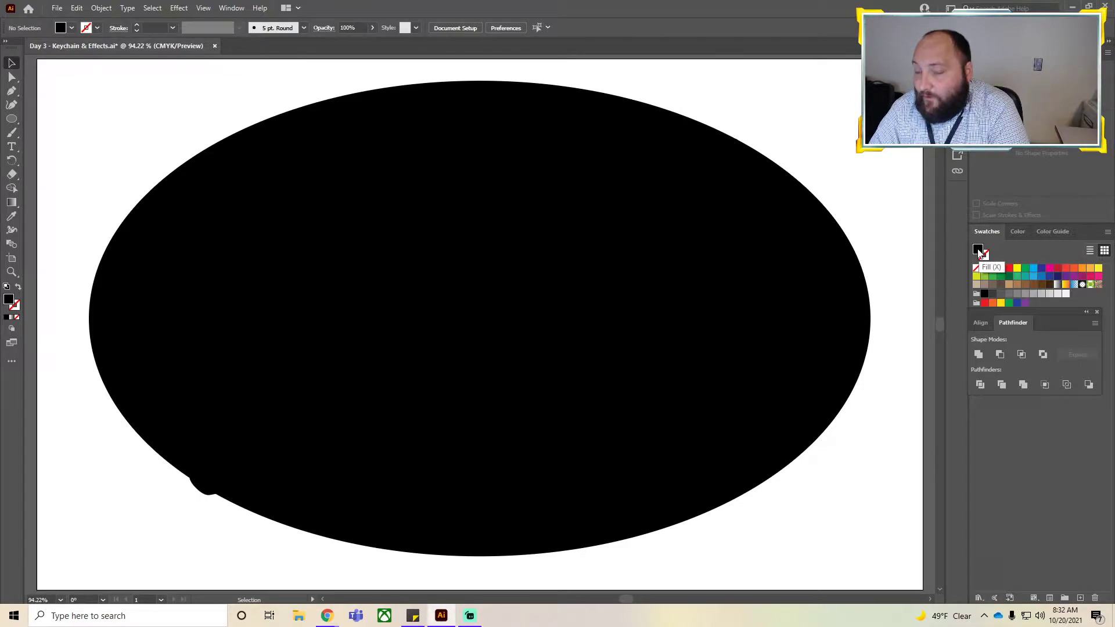
click(977, 269)
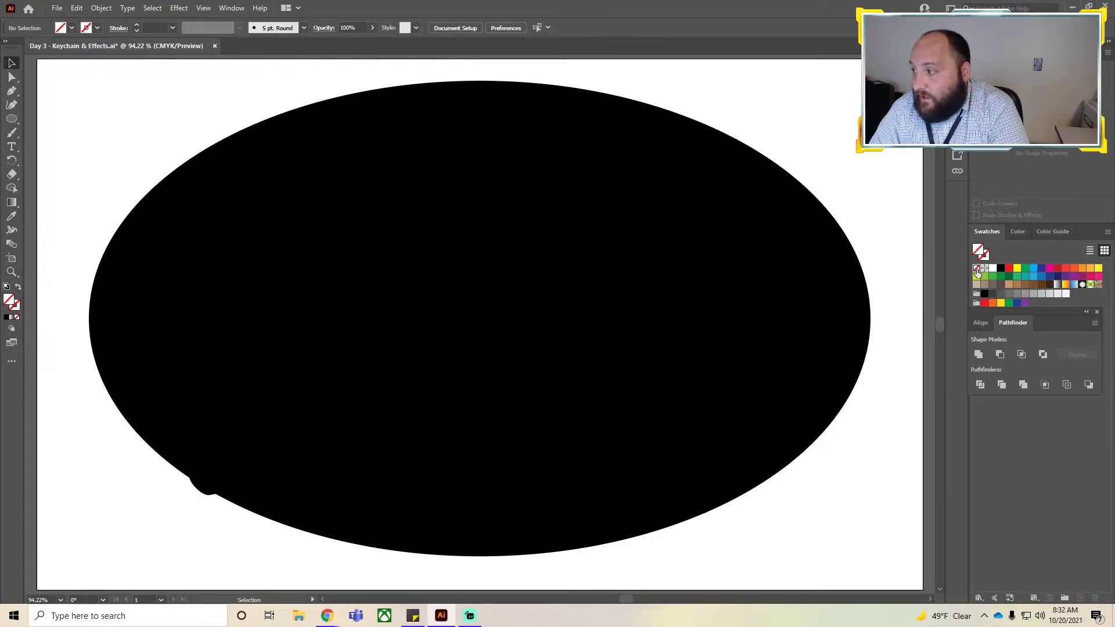
click(985, 258)
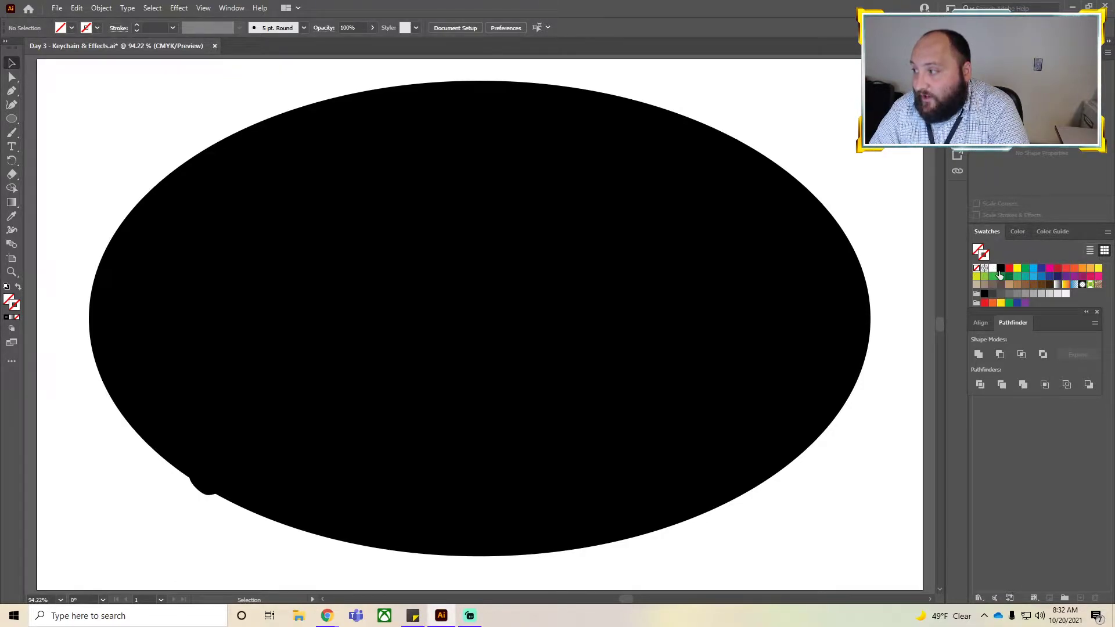
click(1000, 268)
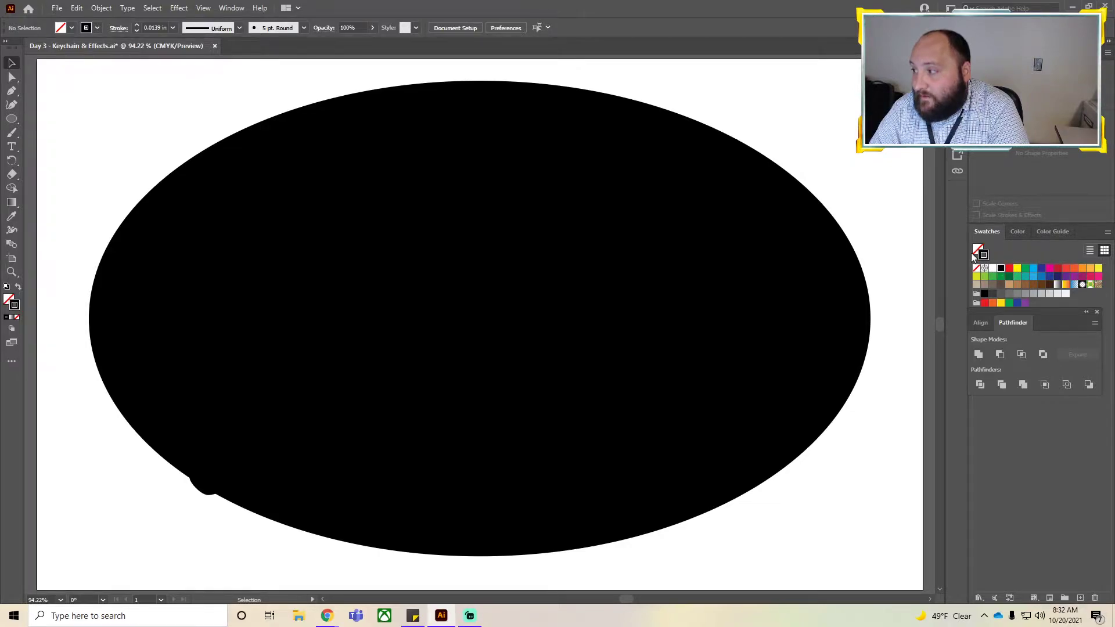
click(11, 64)
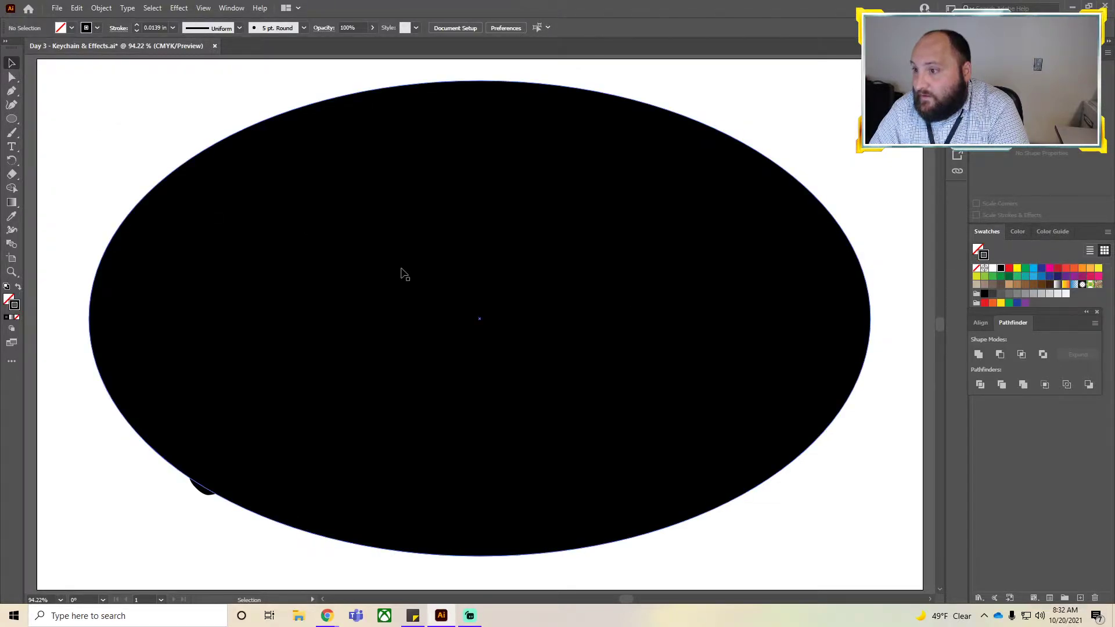
Give the ellipse no fill and a black stroke of 0.375 in.
click(390, 278)
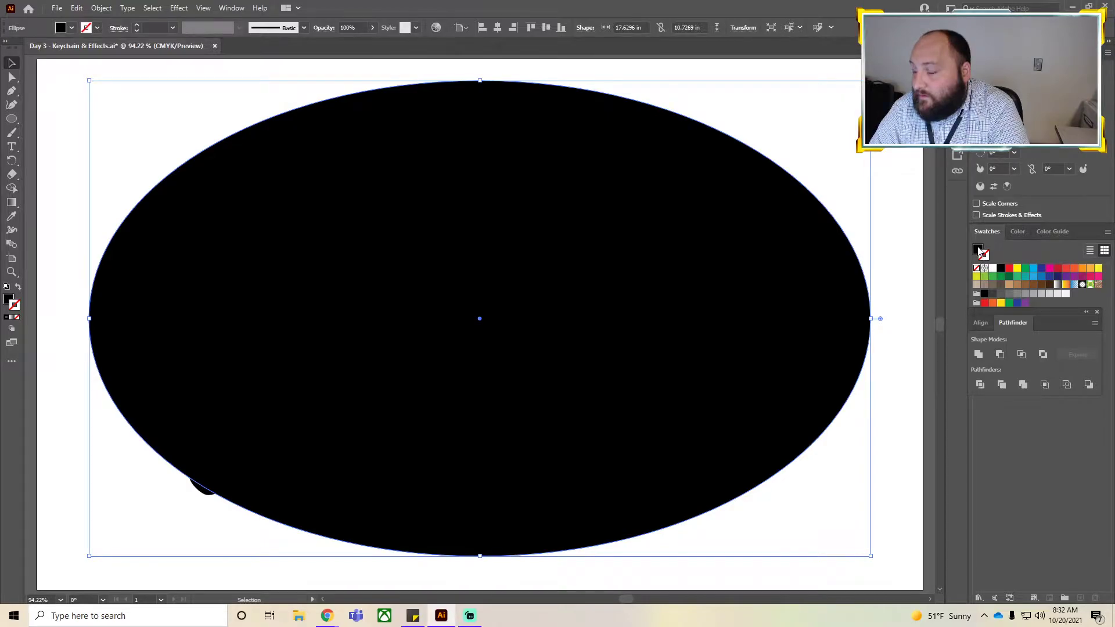
click(978, 269)
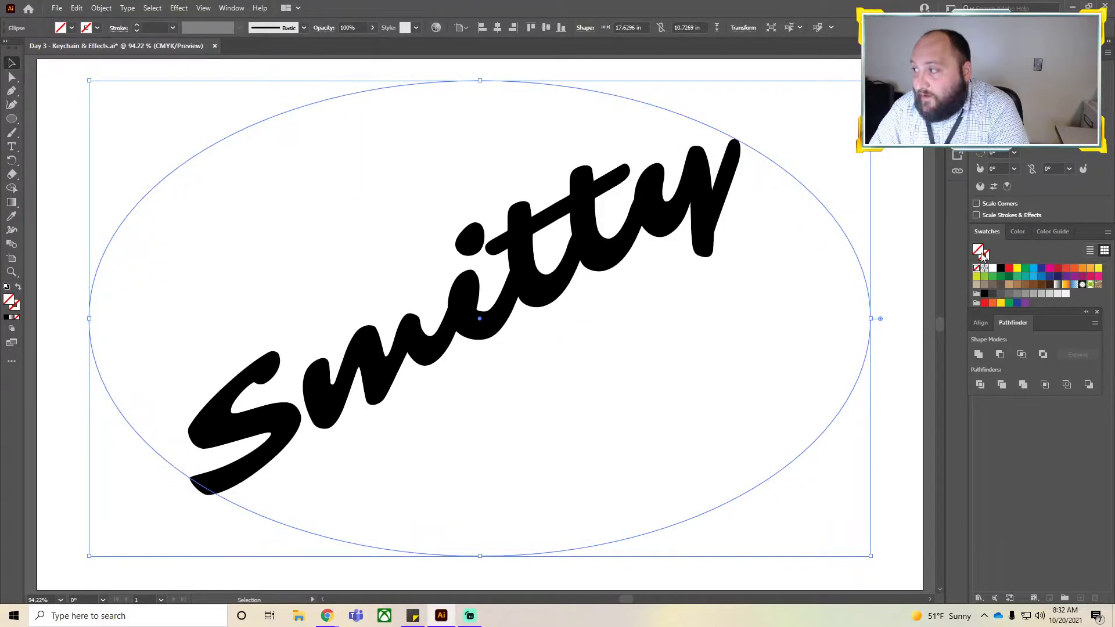
click(985, 258)
click(1002, 270)
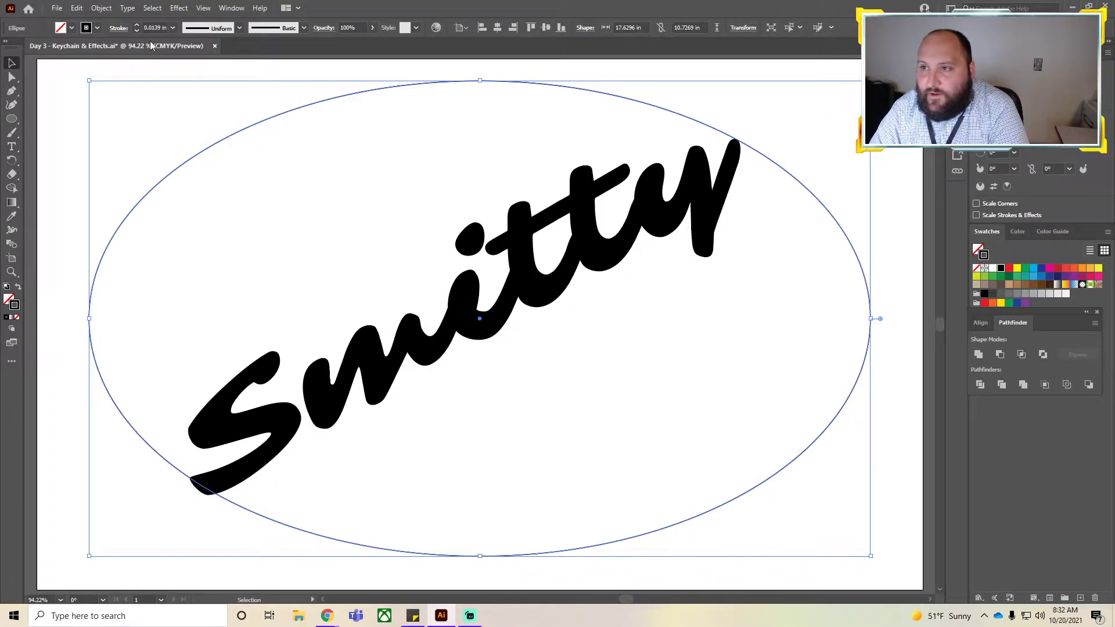
click(136, 25)
click(136, 26)
click(136, 26)
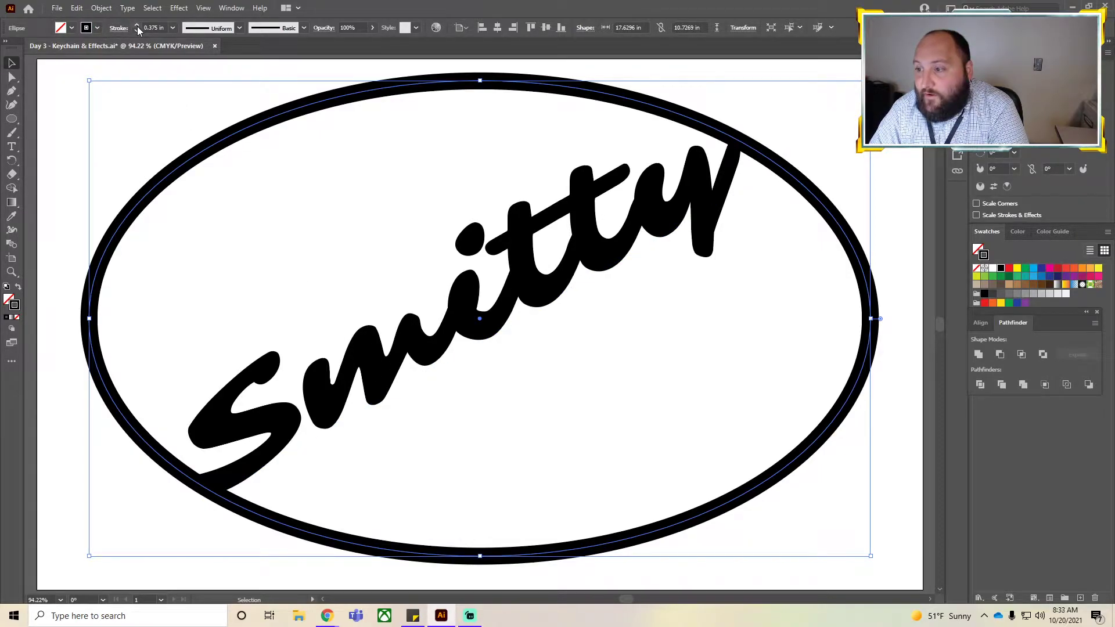
click(319, 298)
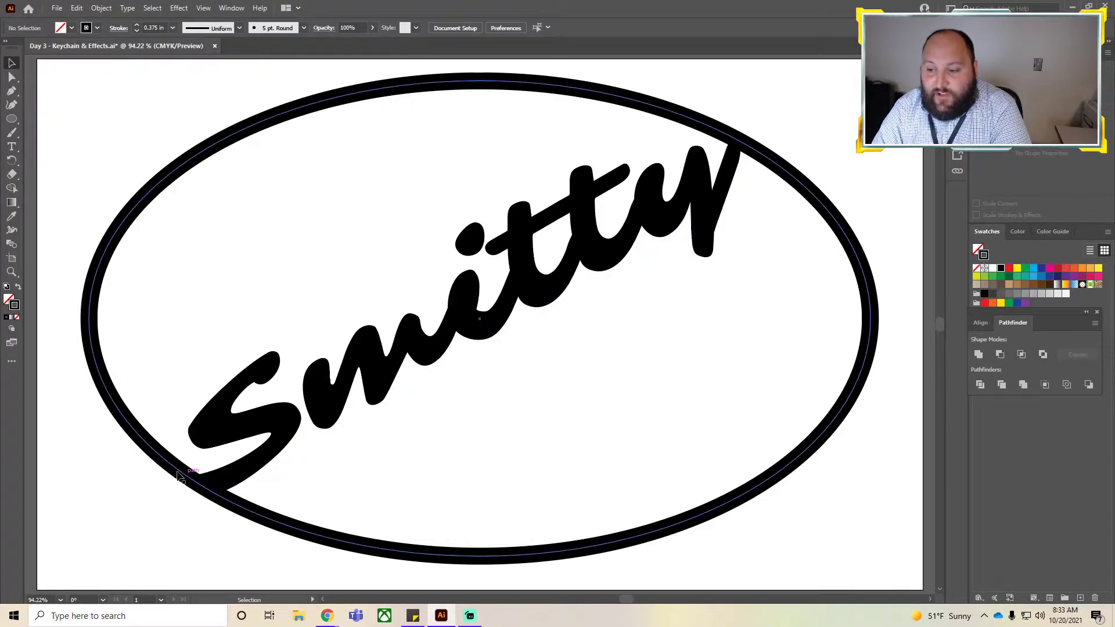
click(447, 337)
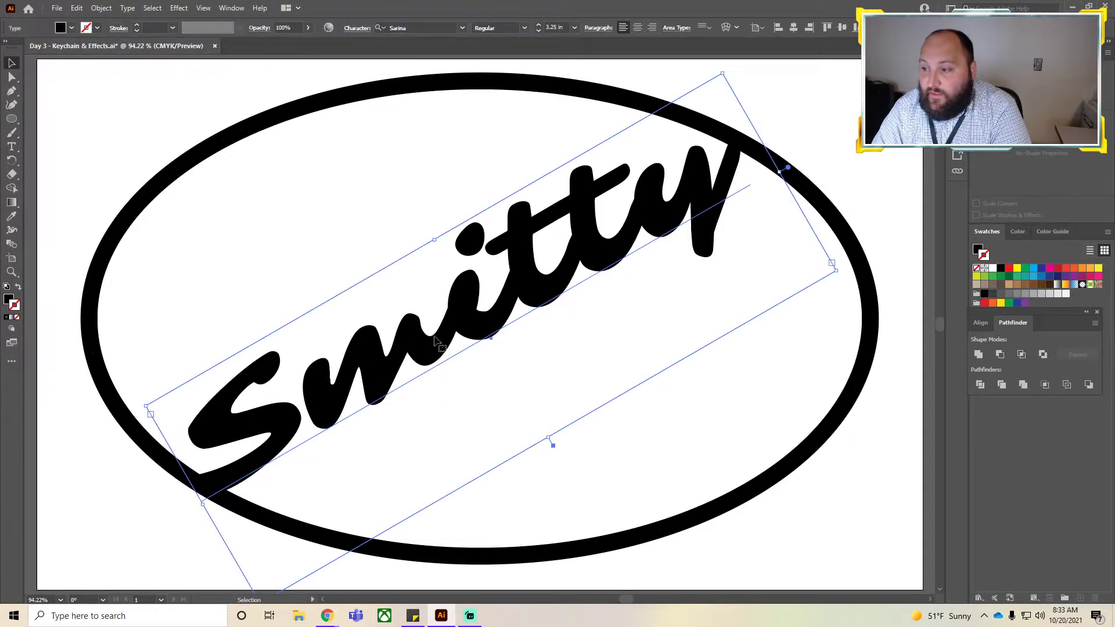
click(827, 179)
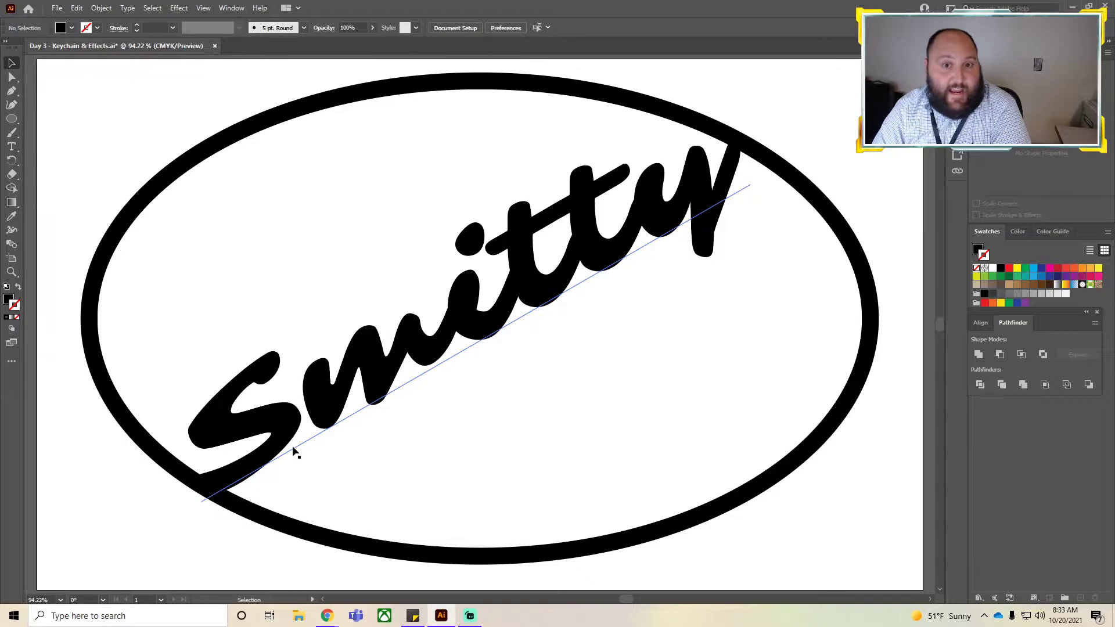
Search the tool flyouts and the All Tools drawer for the Line Segment tool.
click(12, 168)
click(12, 135)
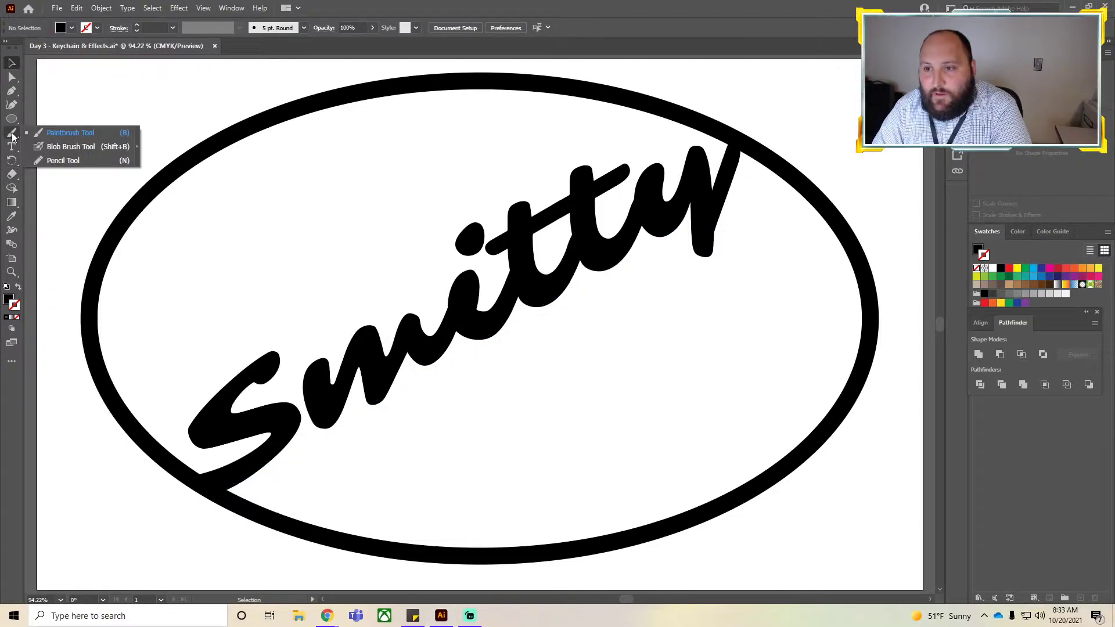
click(12, 119)
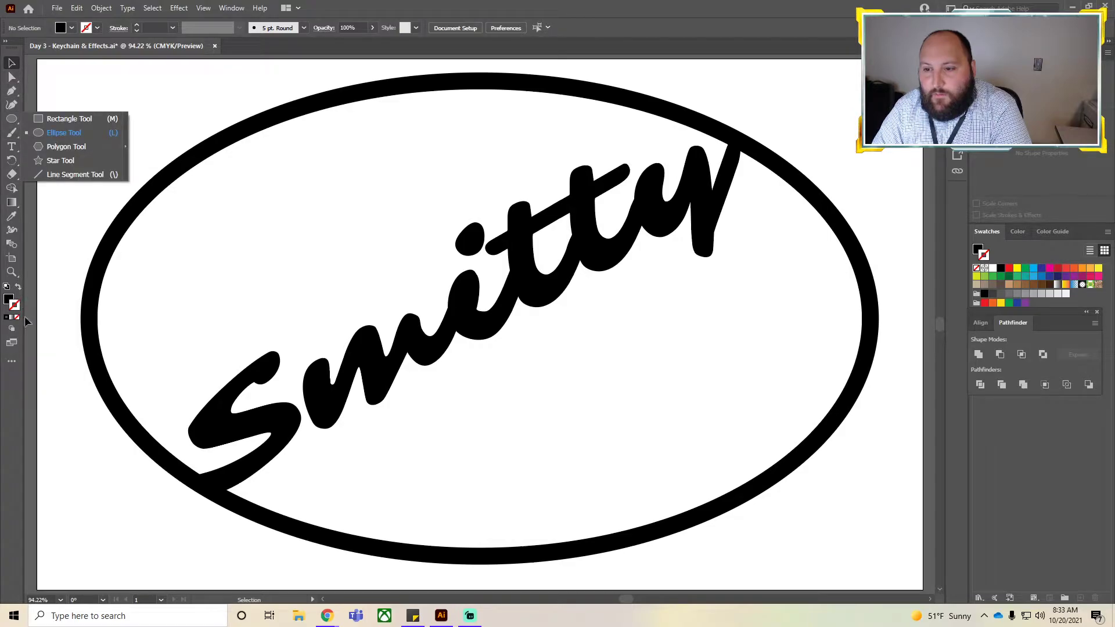
click(12, 362)
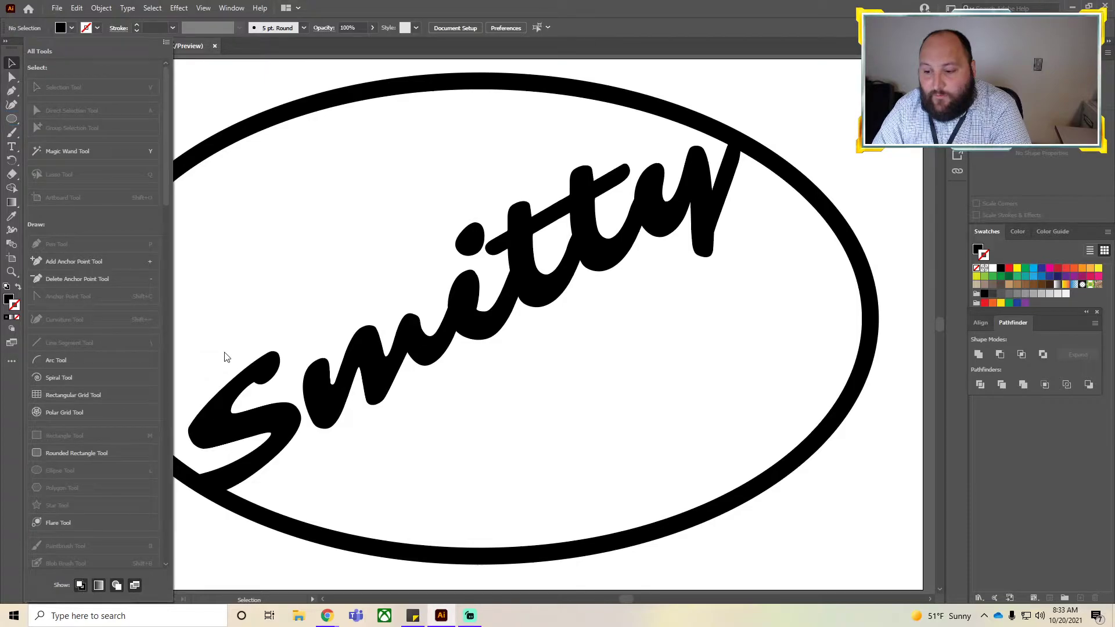
click(221, 373)
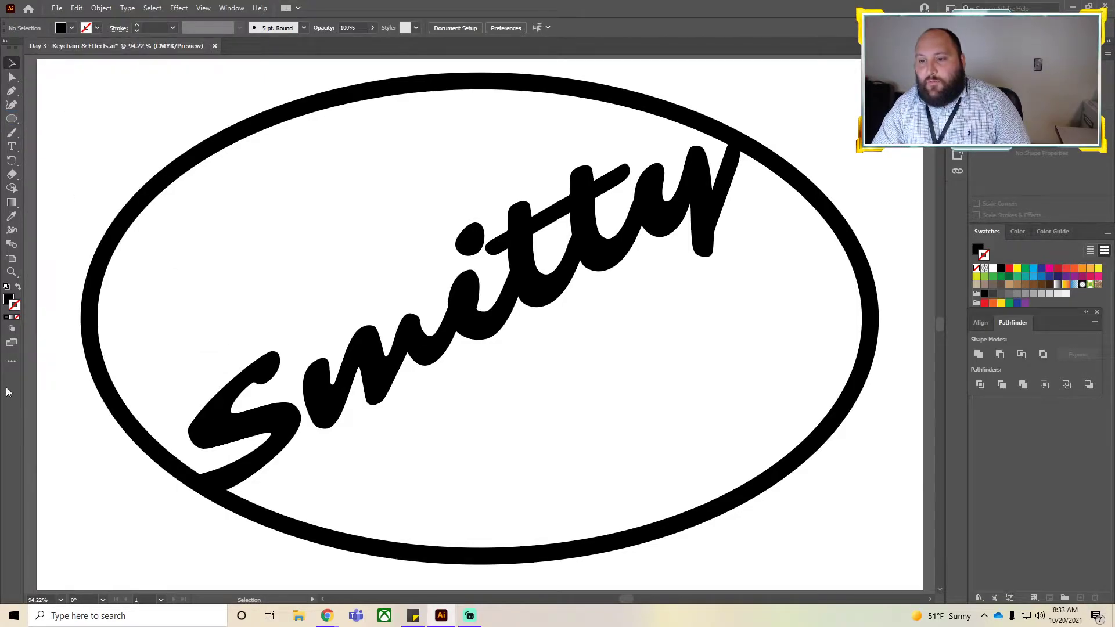
scroll(120, 155, down, 1)
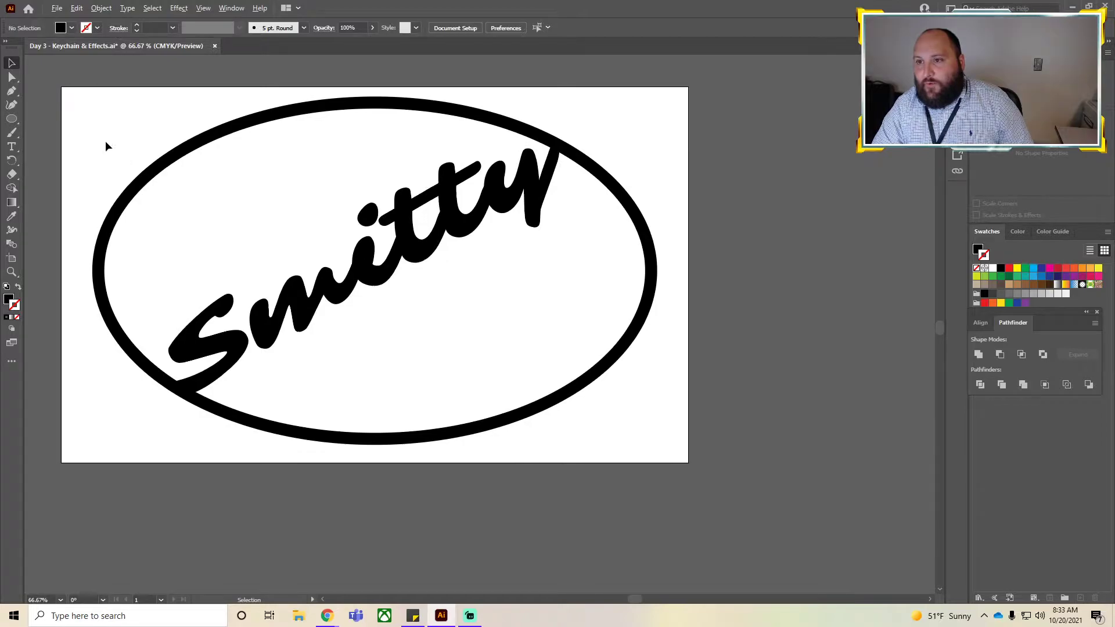
click(12, 362)
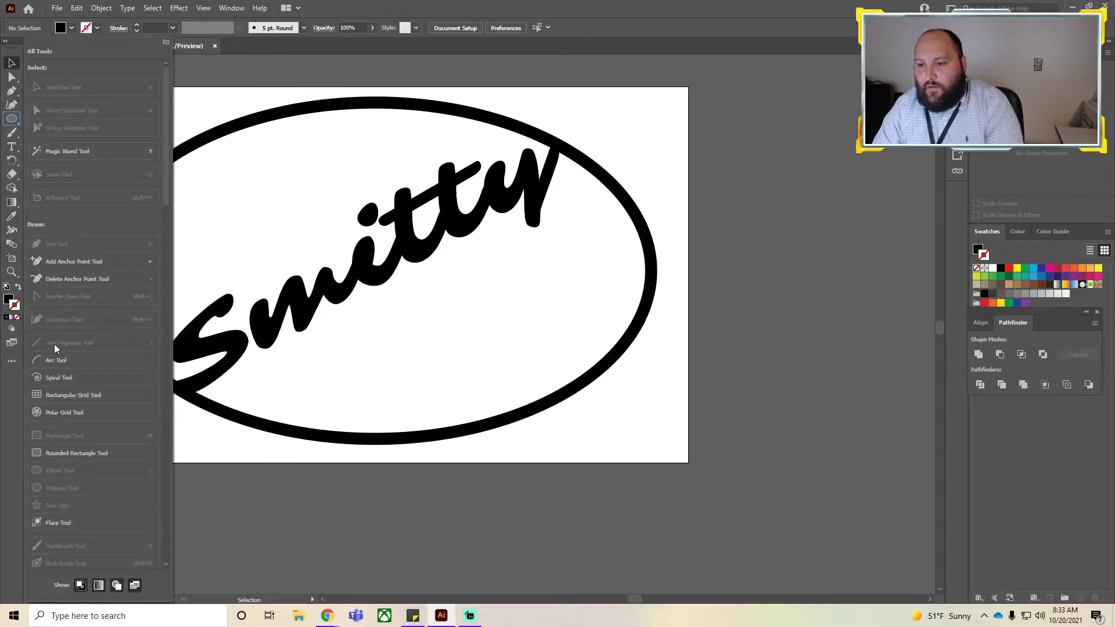
scroll(116, 317, down, 10)
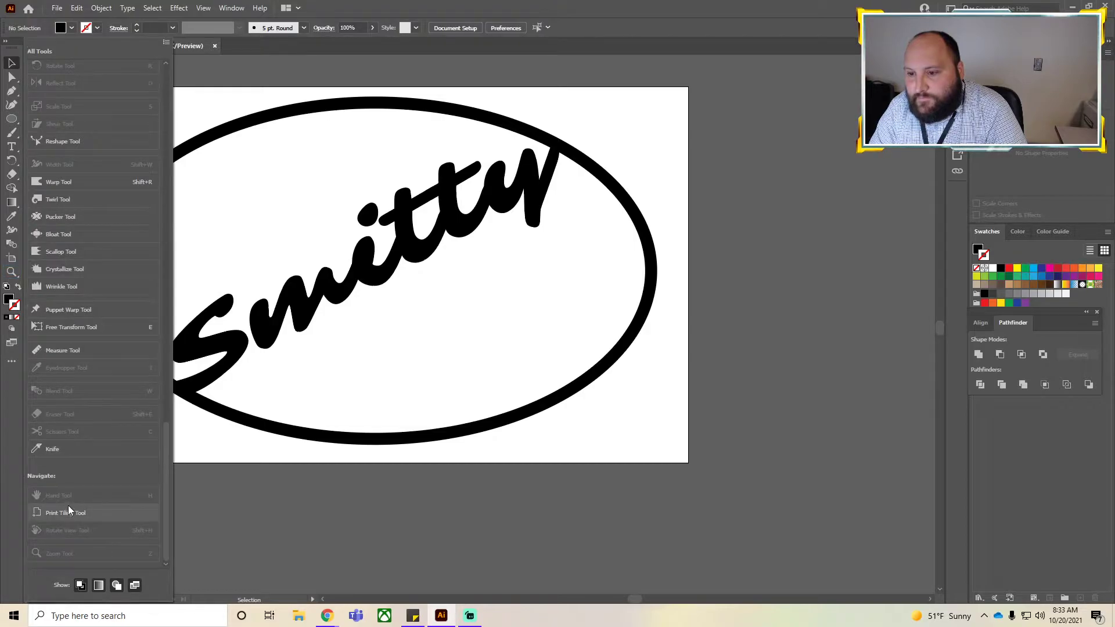
scroll(68, 521, up, 8)
scroll(68, 522, up, 5)
scroll(53, 344, up, 3)
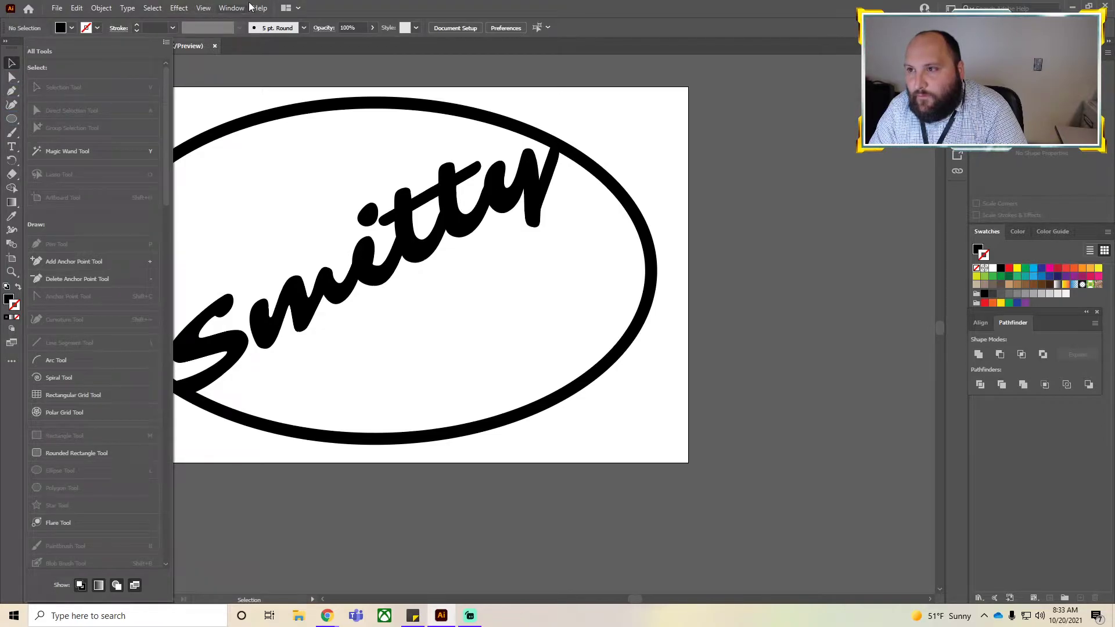
click(231, 8)
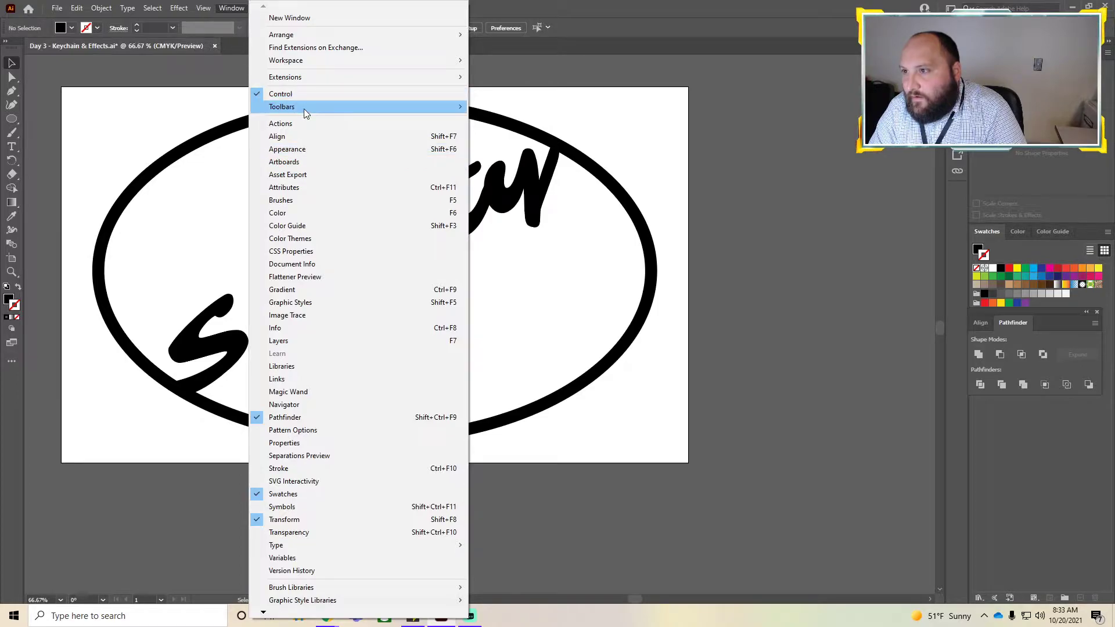
mouse_move(304, 109)
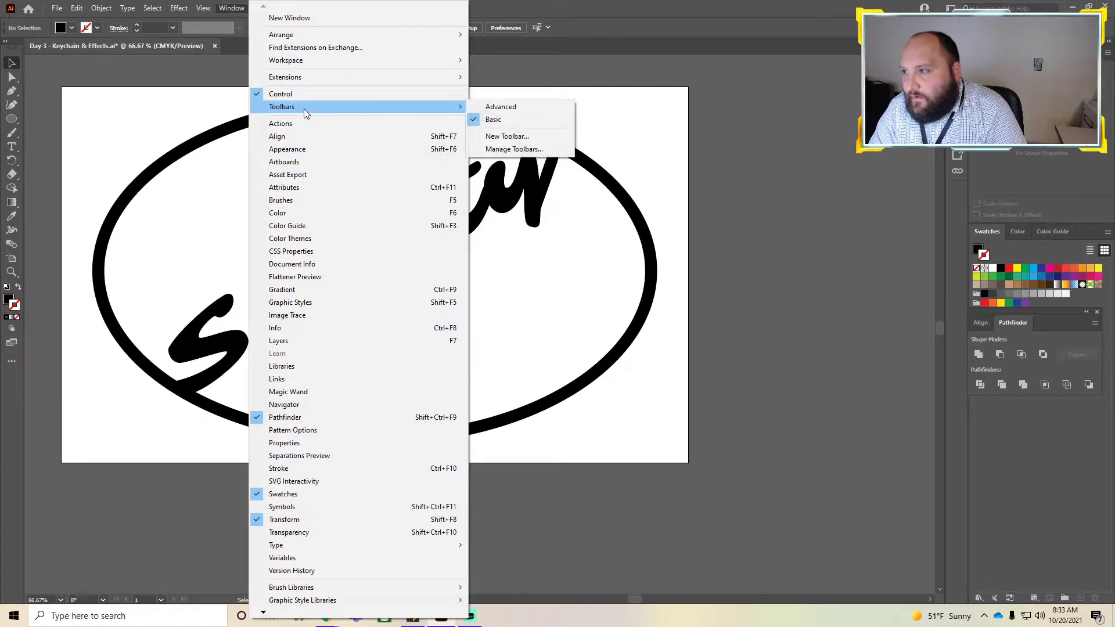
click(528, 150)
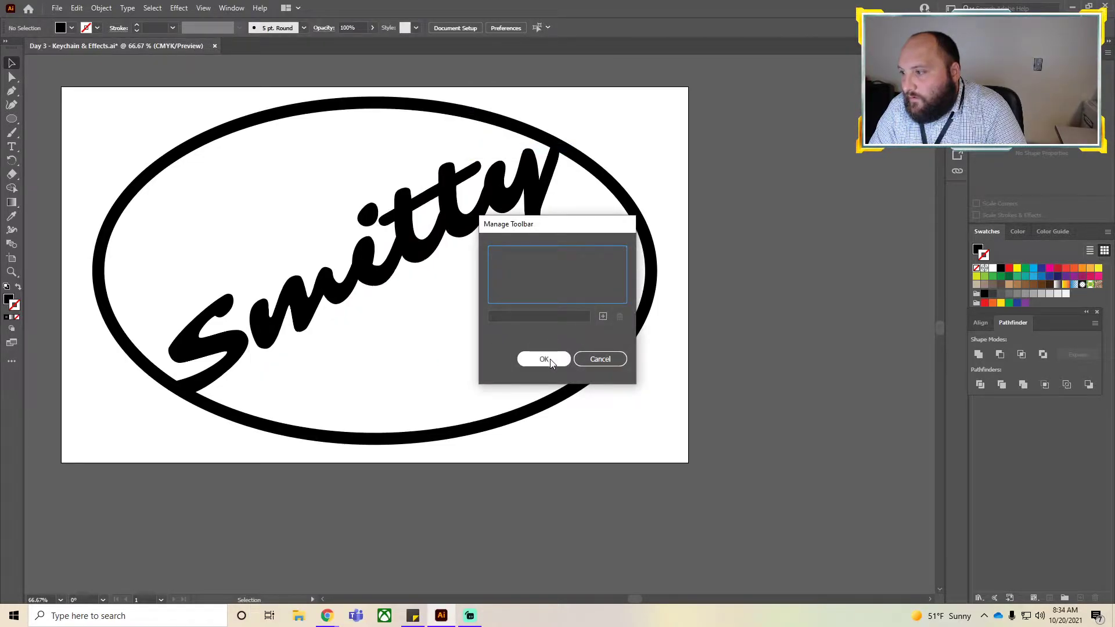
click(602, 318)
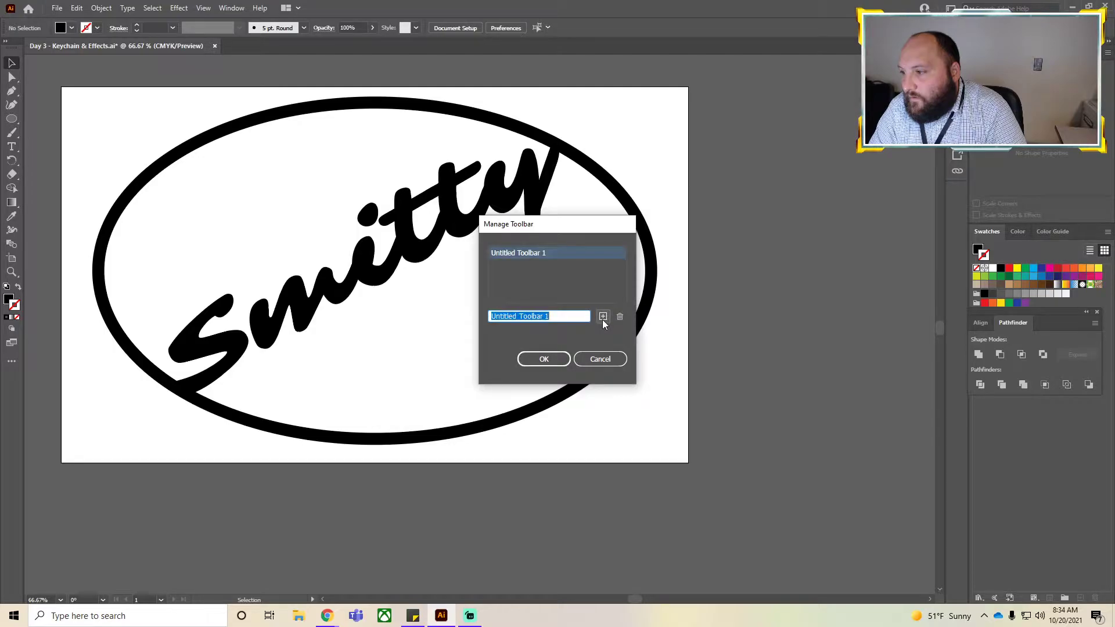
click(600, 359)
Switch the workspace to Essentials Classic.
click(220, 10)
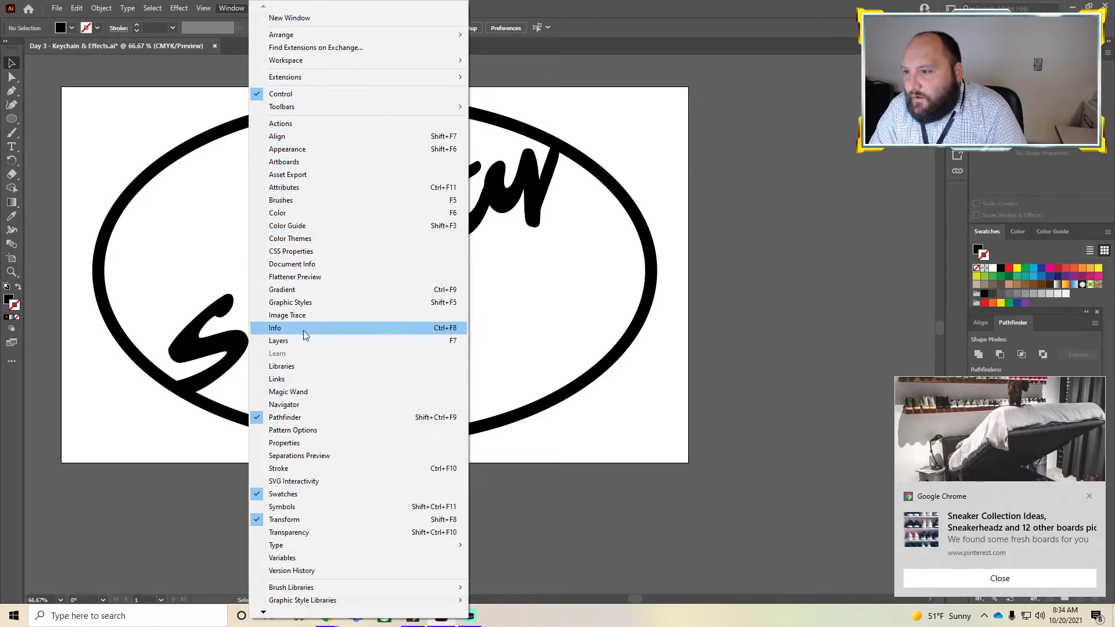
mouse_move(283, 614)
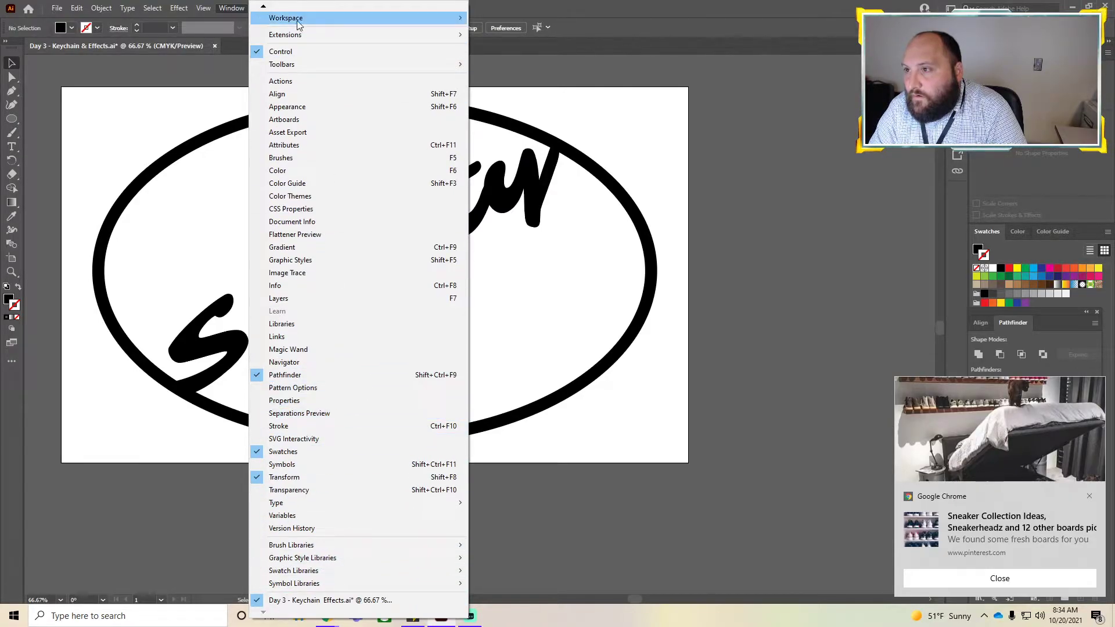
mouse_move(261, 10)
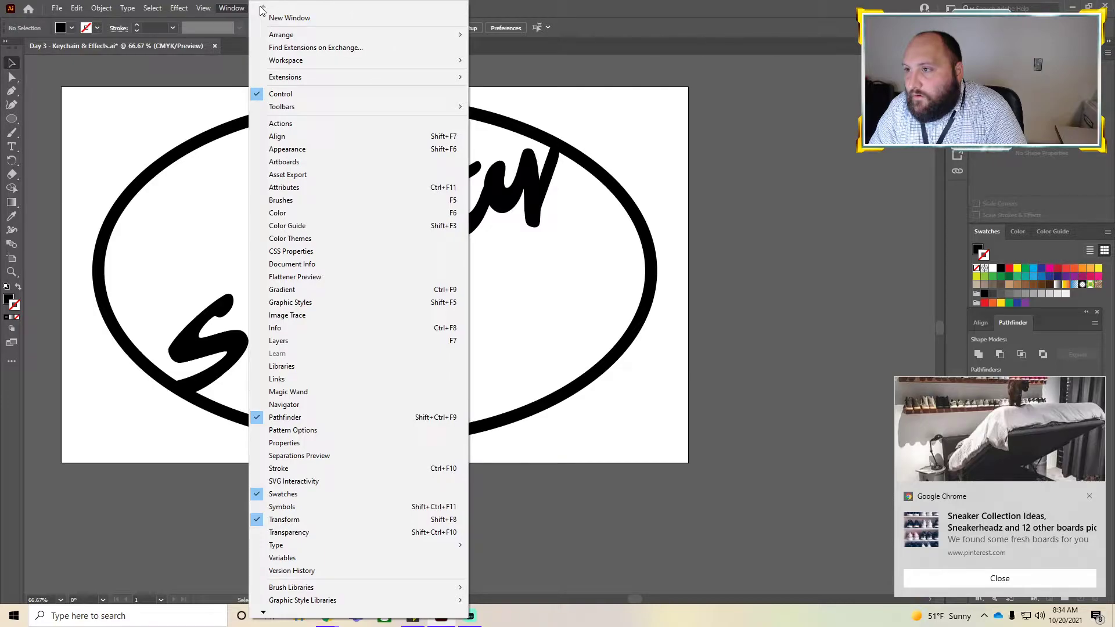
mouse_move(293, 34)
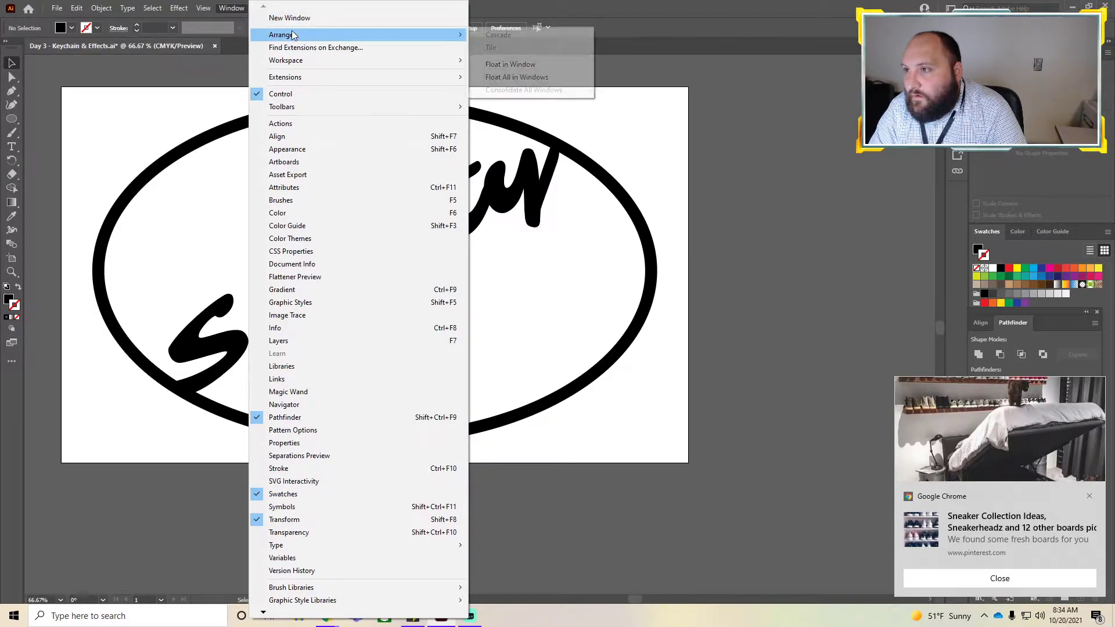
mouse_move(308, 62)
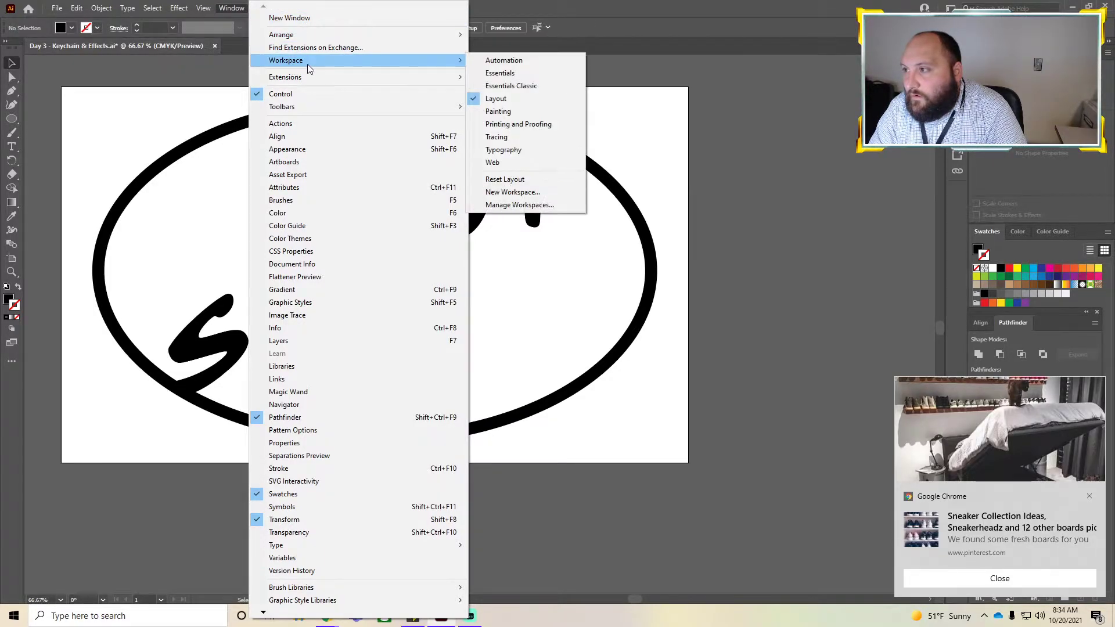
click(517, 86)
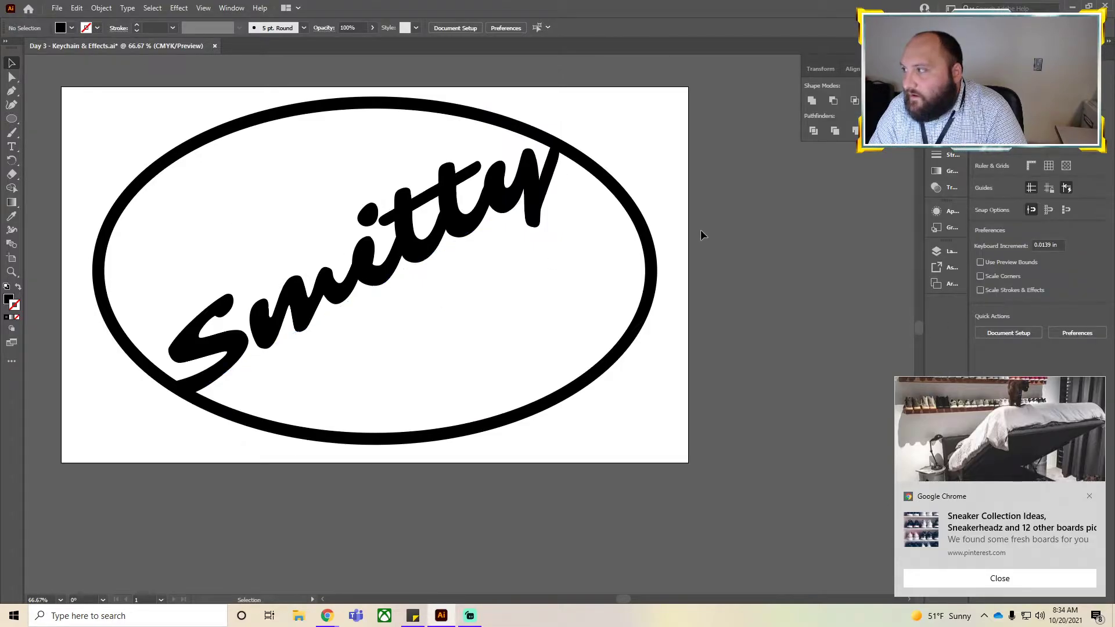
click(12, 361)
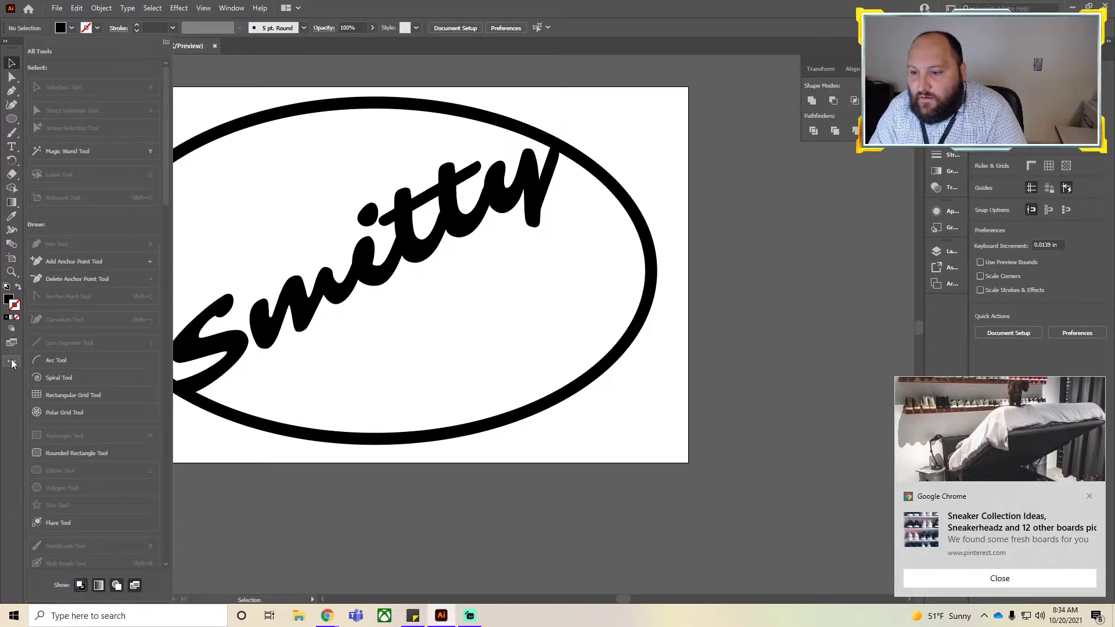
click(484, 11)
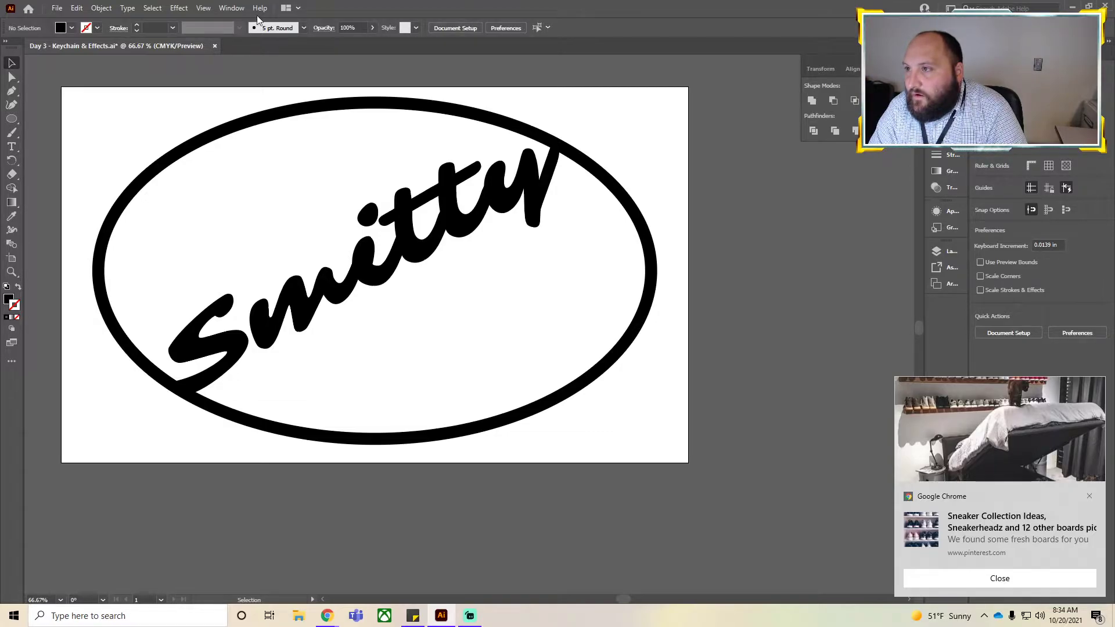
Switch the workspace to Essentials.
click(231, 8)
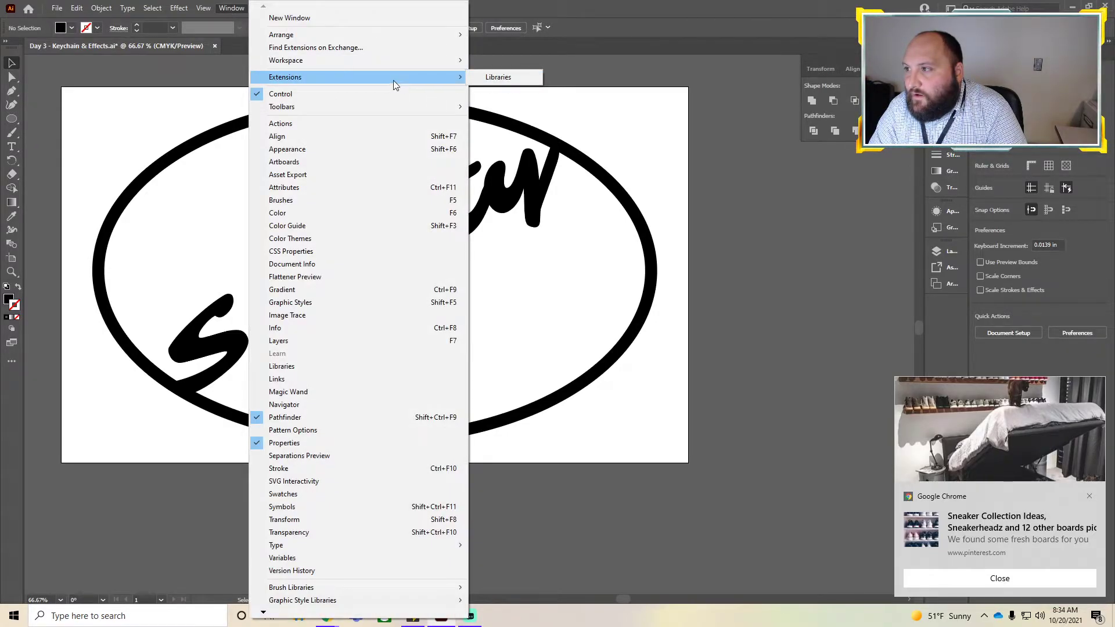
mouse_move(377, 112)
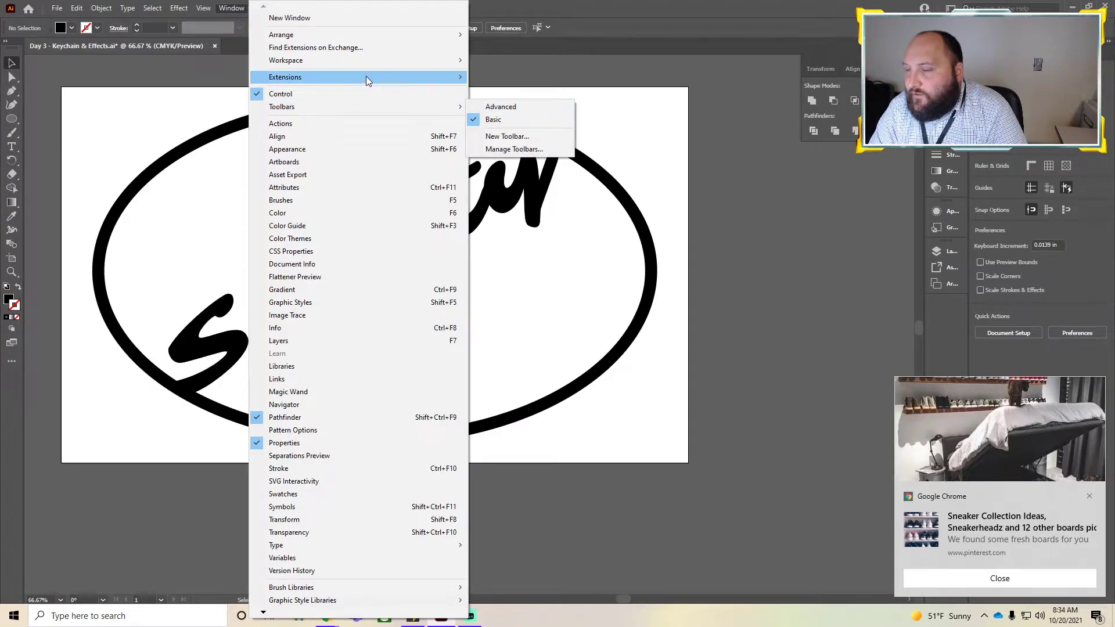
mouse_move(370, 59)
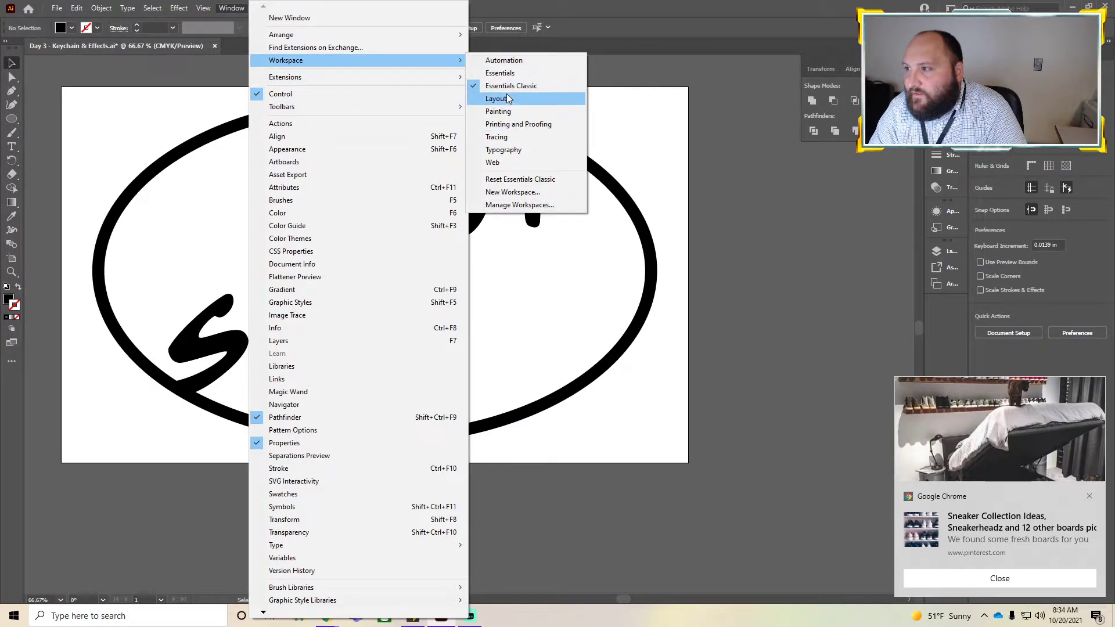
click(507, 75)
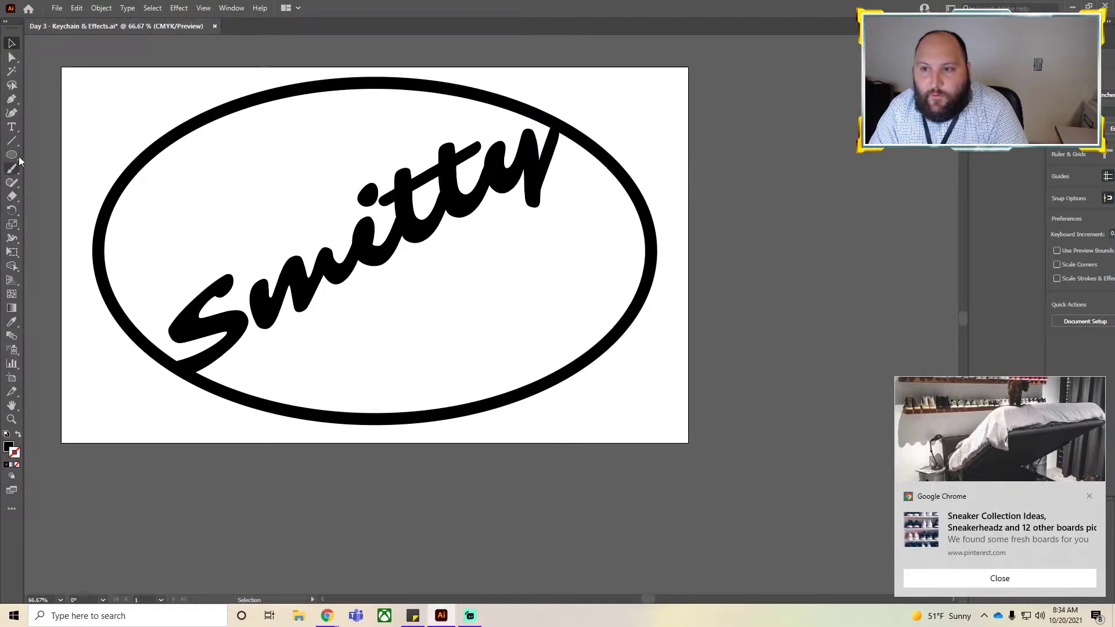
Turn on the Control bar and move the Properties panel further onto the screen.
click(235, 8)
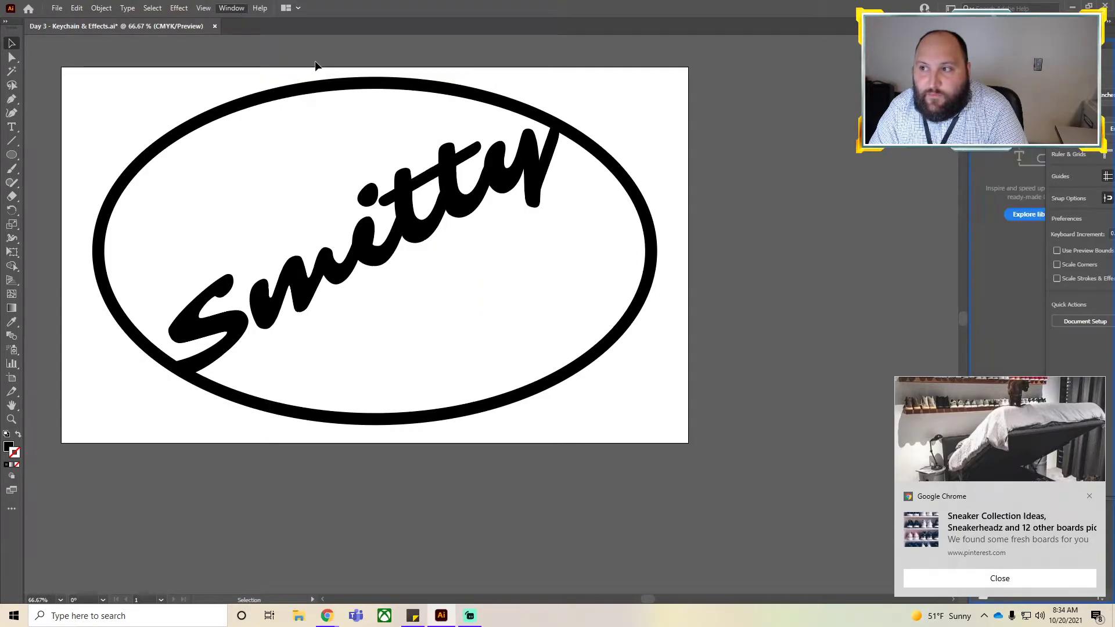
click(229, 9)
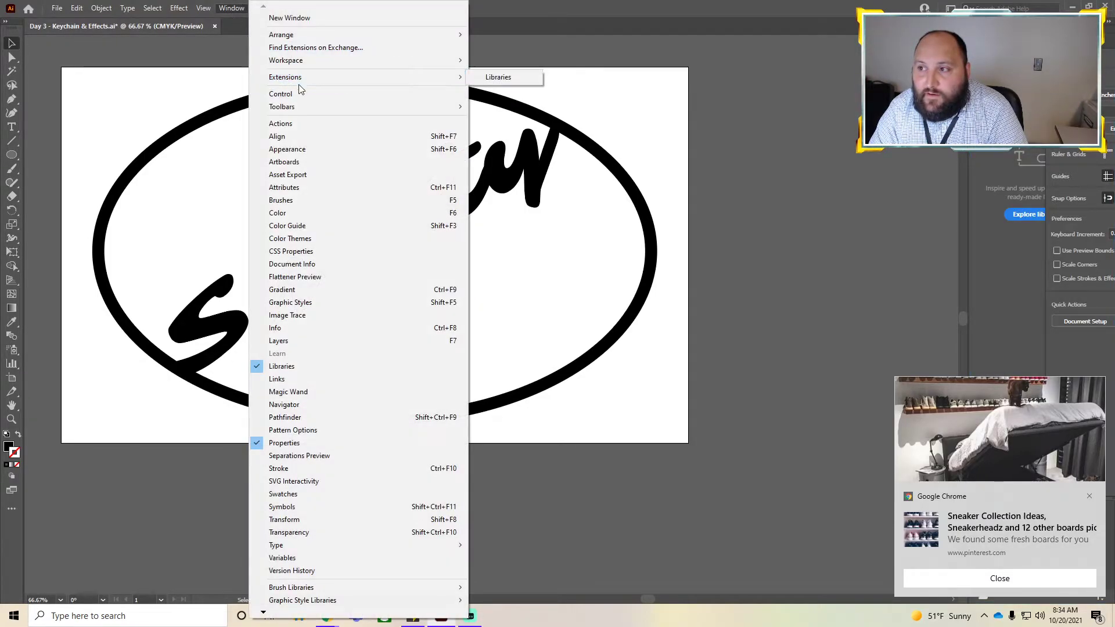
mouse_move(465, 62)
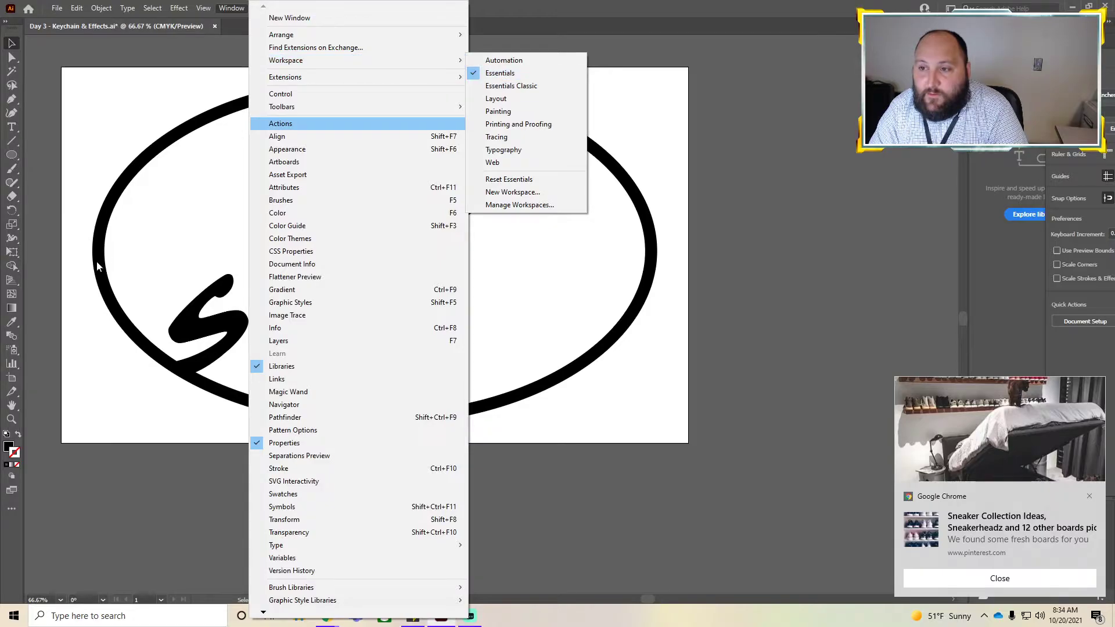
click(492, 75)
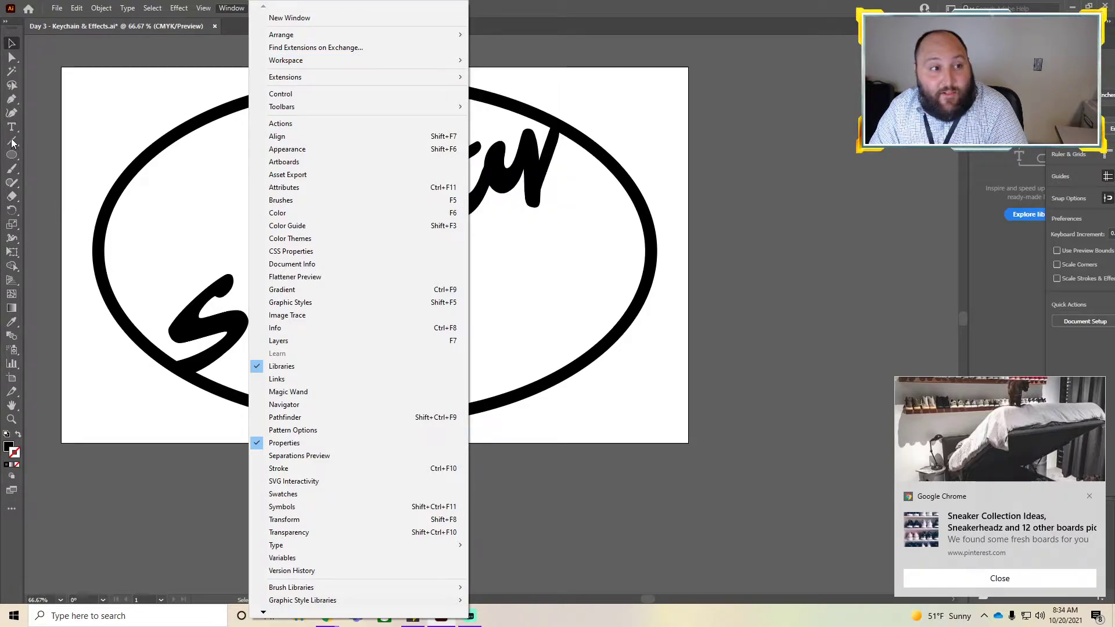
click(305, 95)
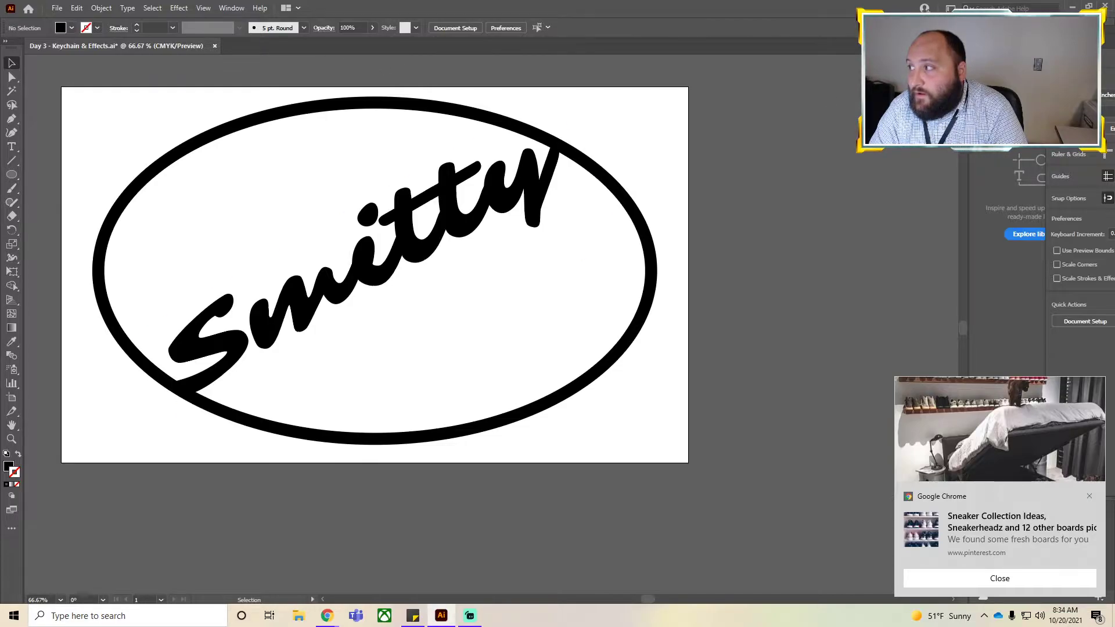
drag(1057, 35, 839, 48)
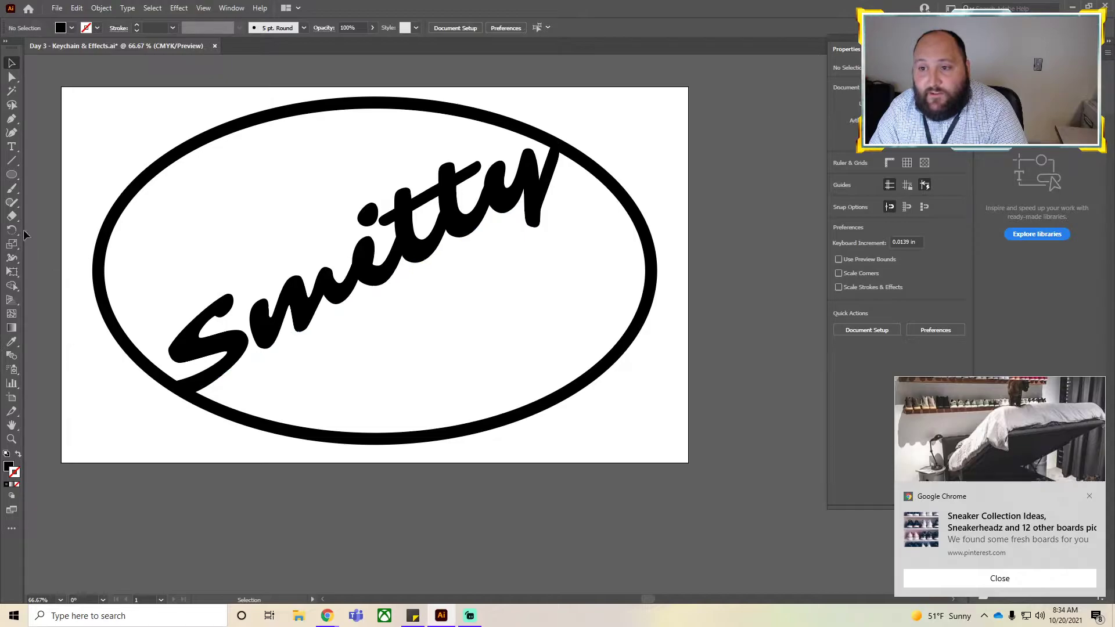
Draw a short line segment, about 0.39 in wide, over the lower stroke of the S with the Line Segment tool.
click(13, 164)
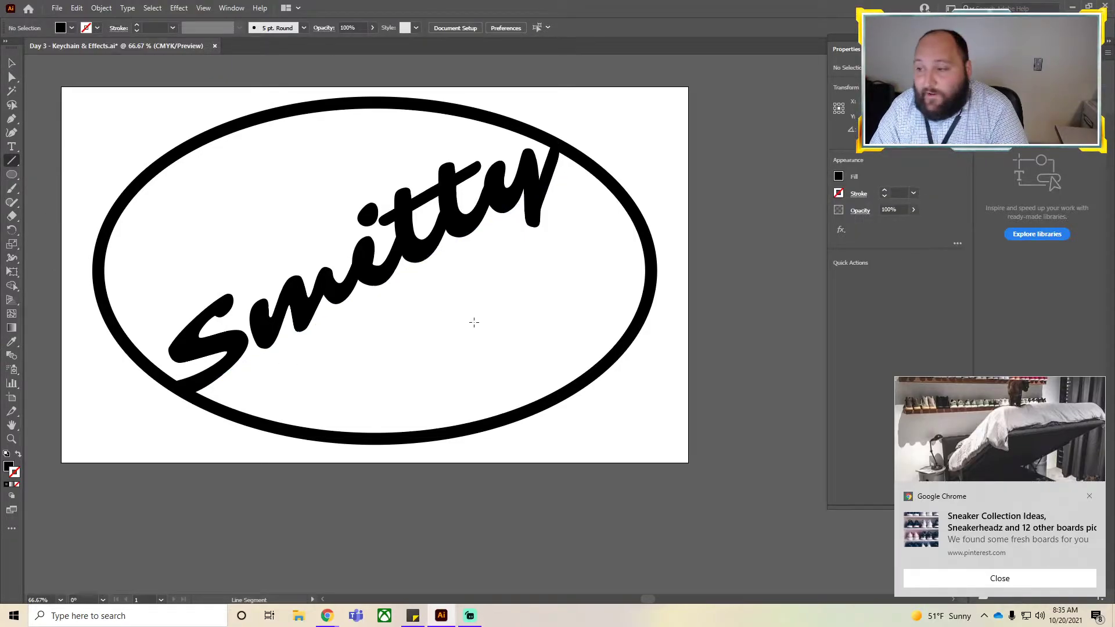
drag(240, 338, 258, 332)
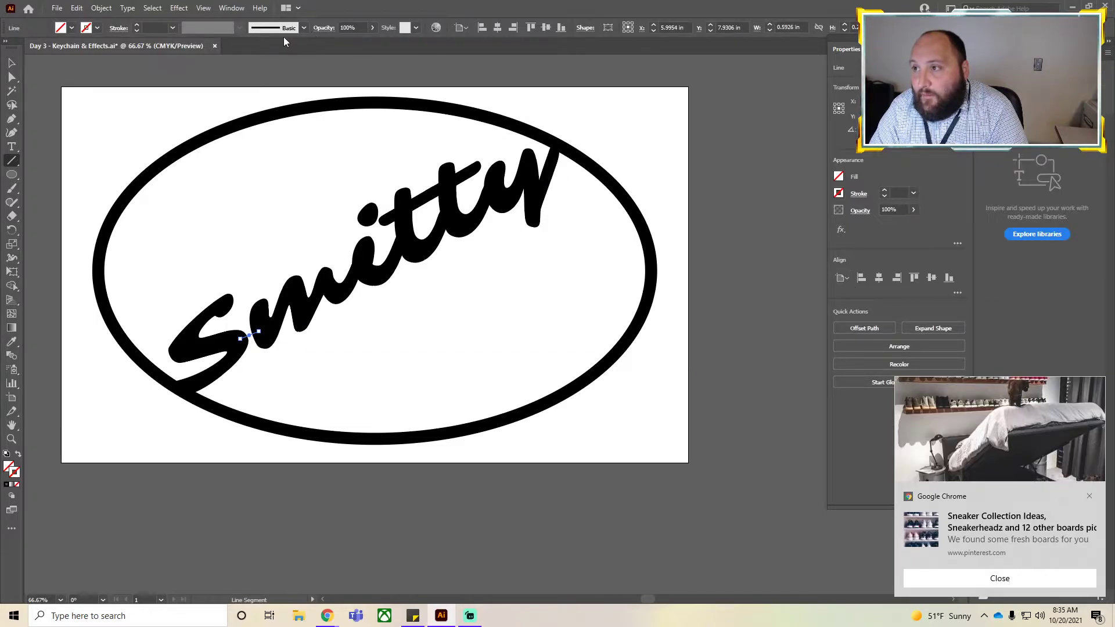
Set the connecting line's stroke weight to 0.375 in and deselect it.
click(139, 26)
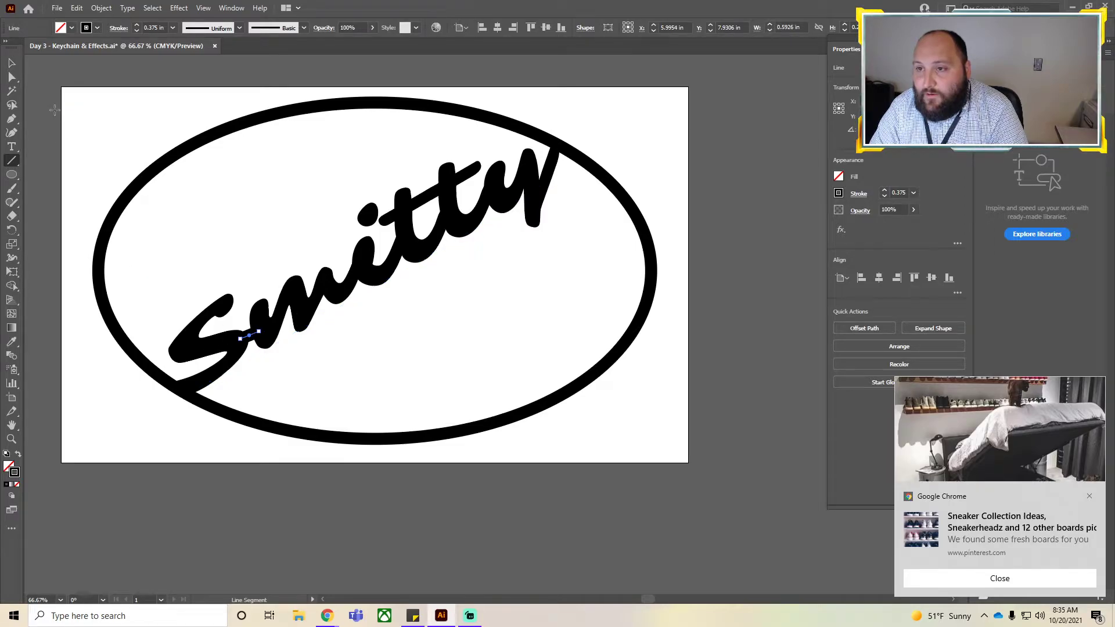
click(12, 64)
click(294, 361)
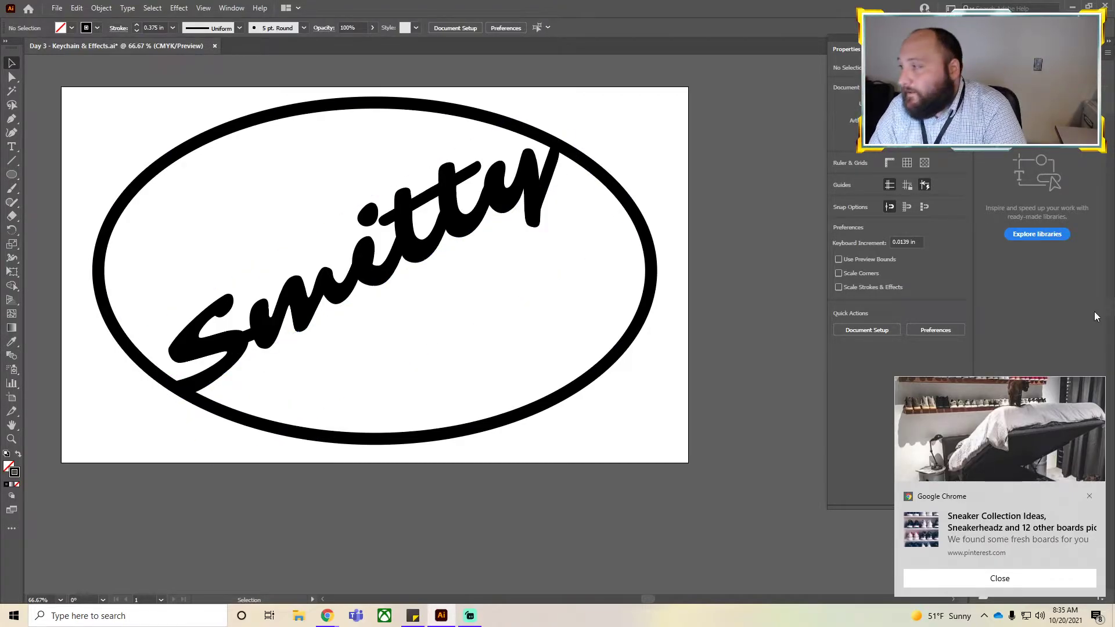
Switch the workspace to Layout and dismiss the Chrome notification.
click(232, 8)
mouse_move(295, 66)
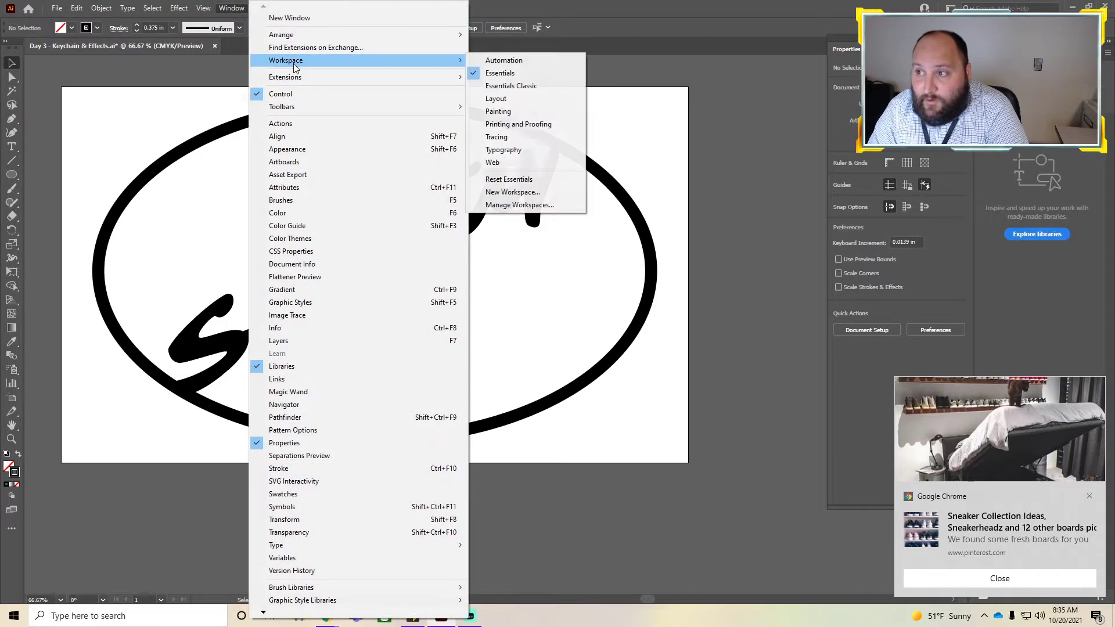
click(520, 99)
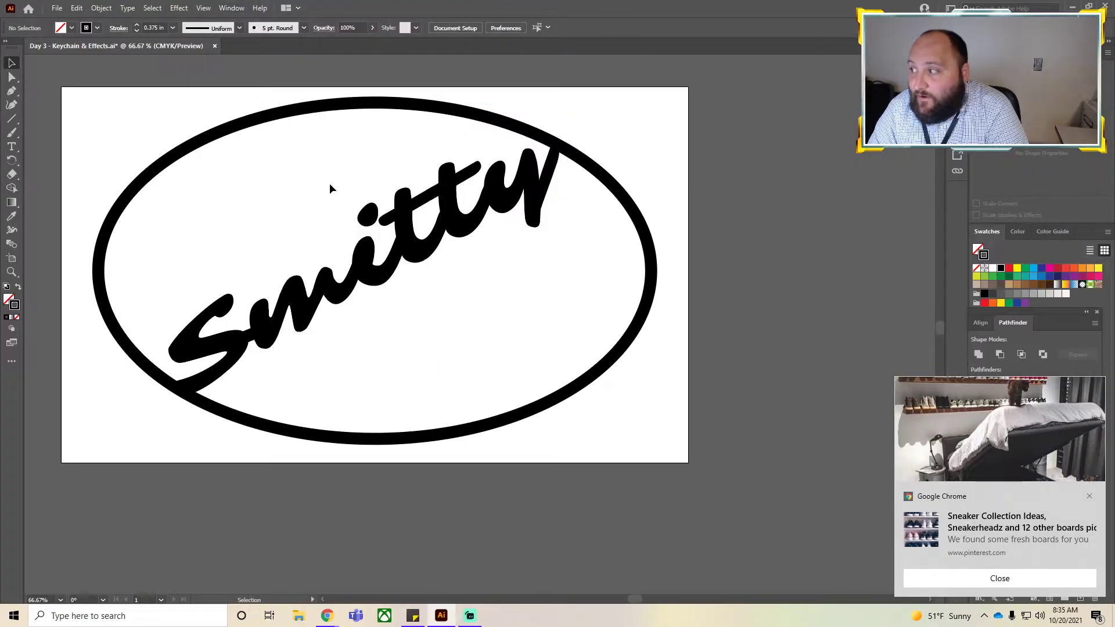
click(1089, 495)
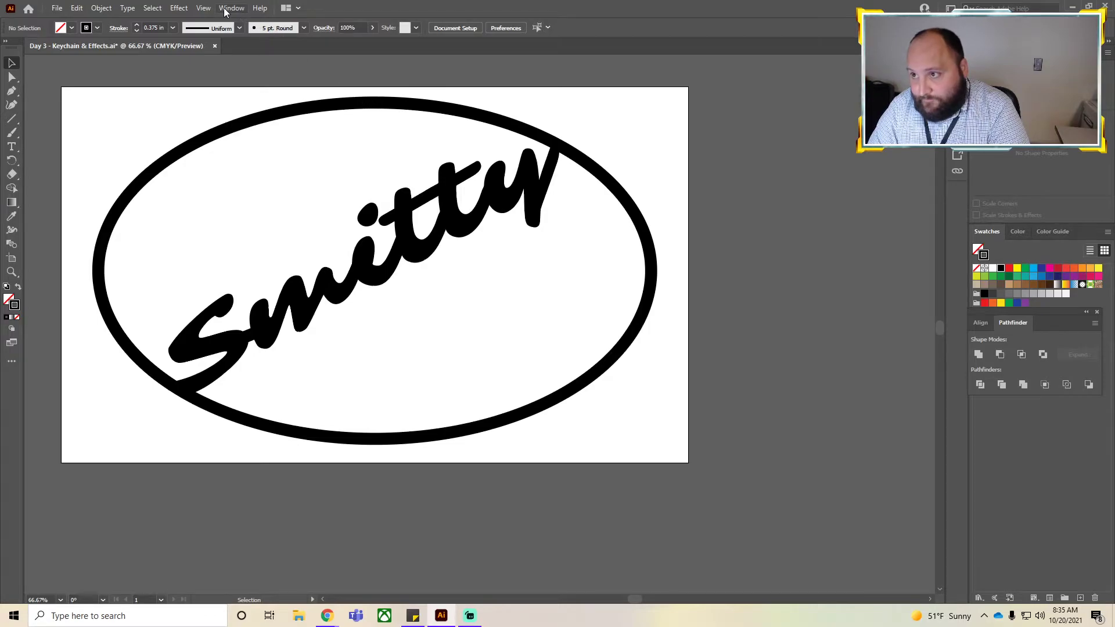
Convert the Smitty text to outlines.
click(234, 132)
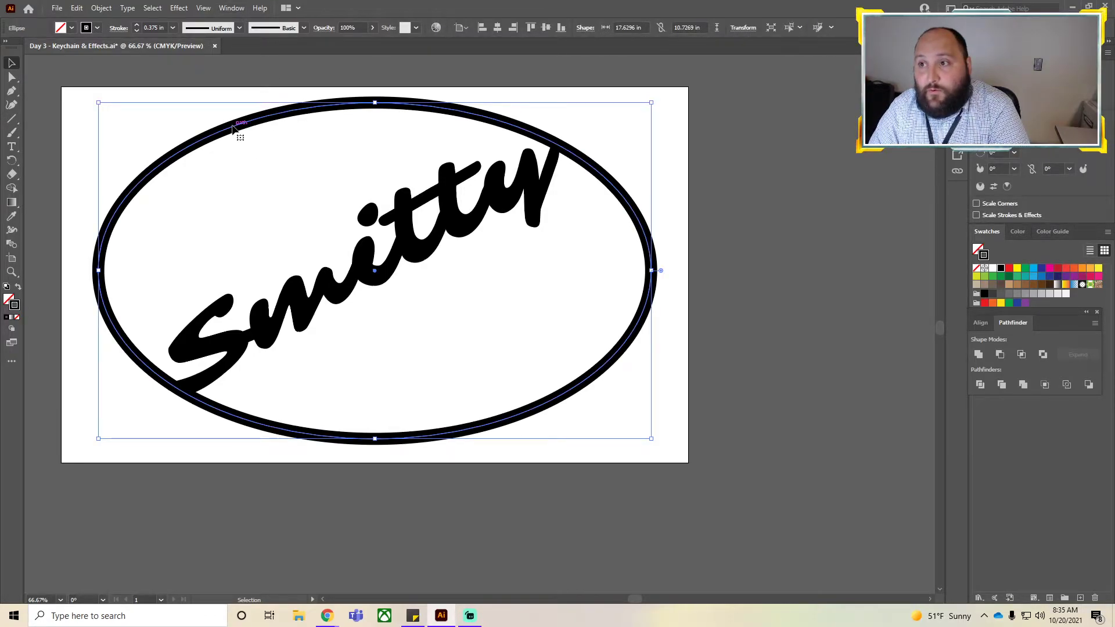
click(317, 276)
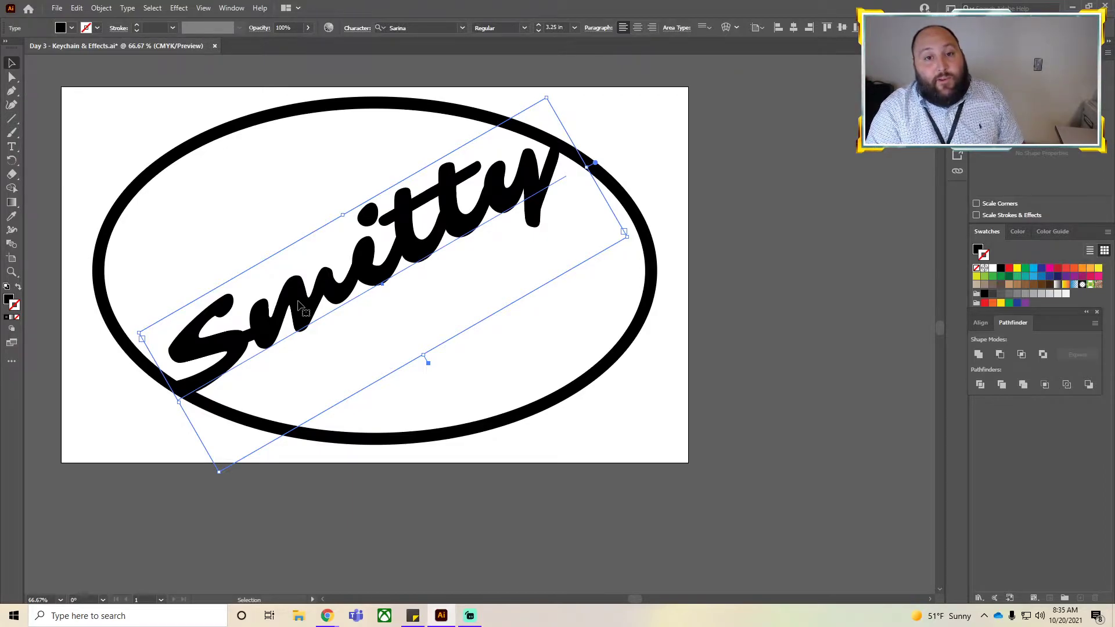
click(211, 143)
click(262, 330)
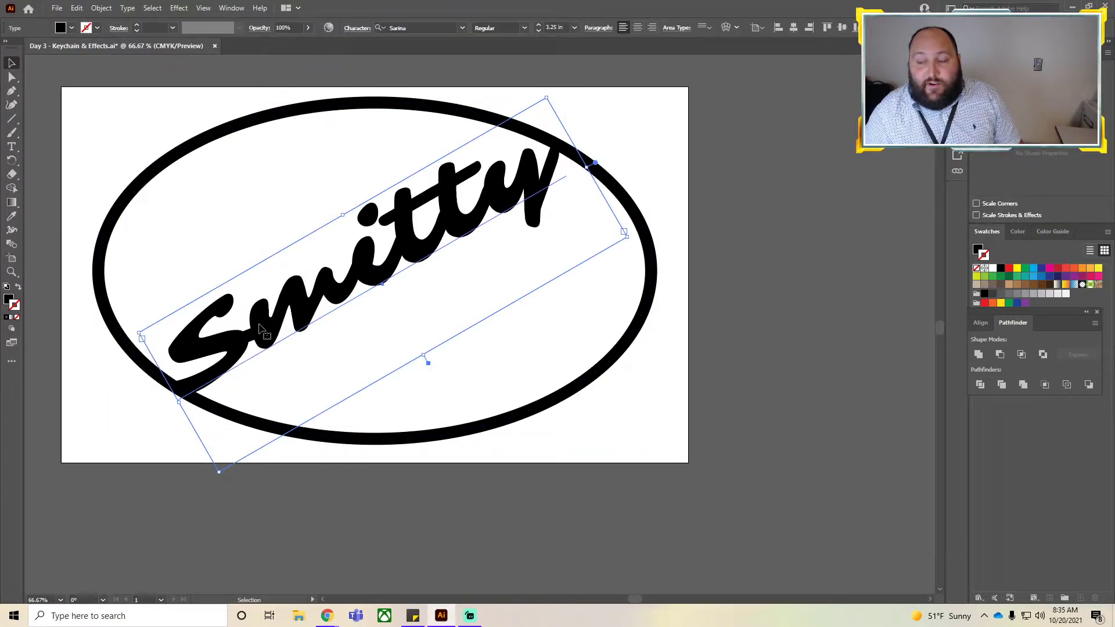
right_click(261, 329)
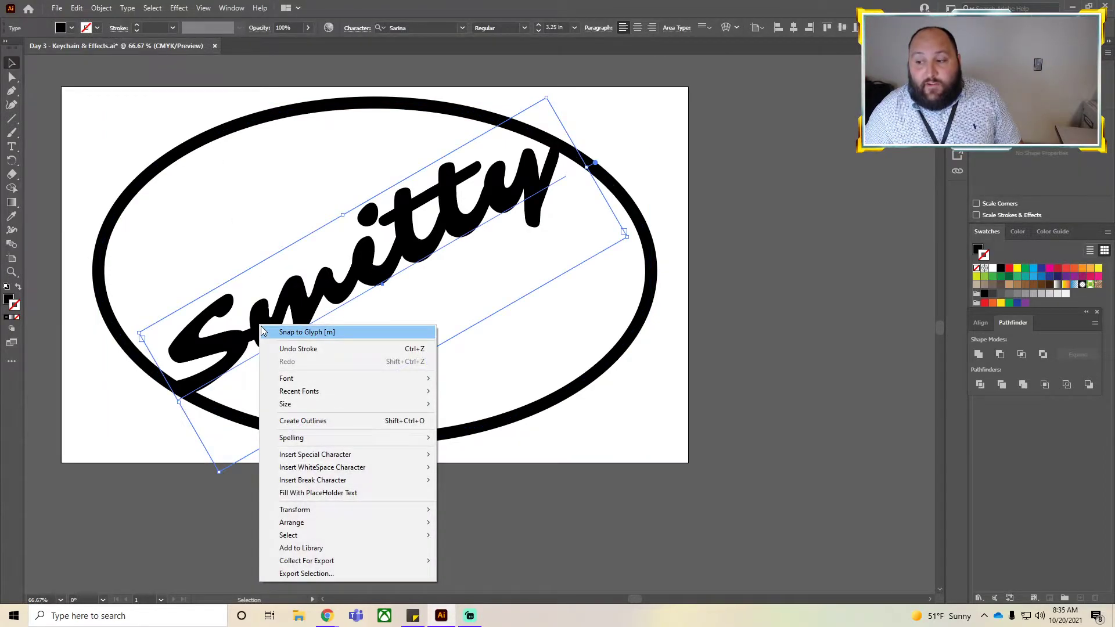
click(306, 425)
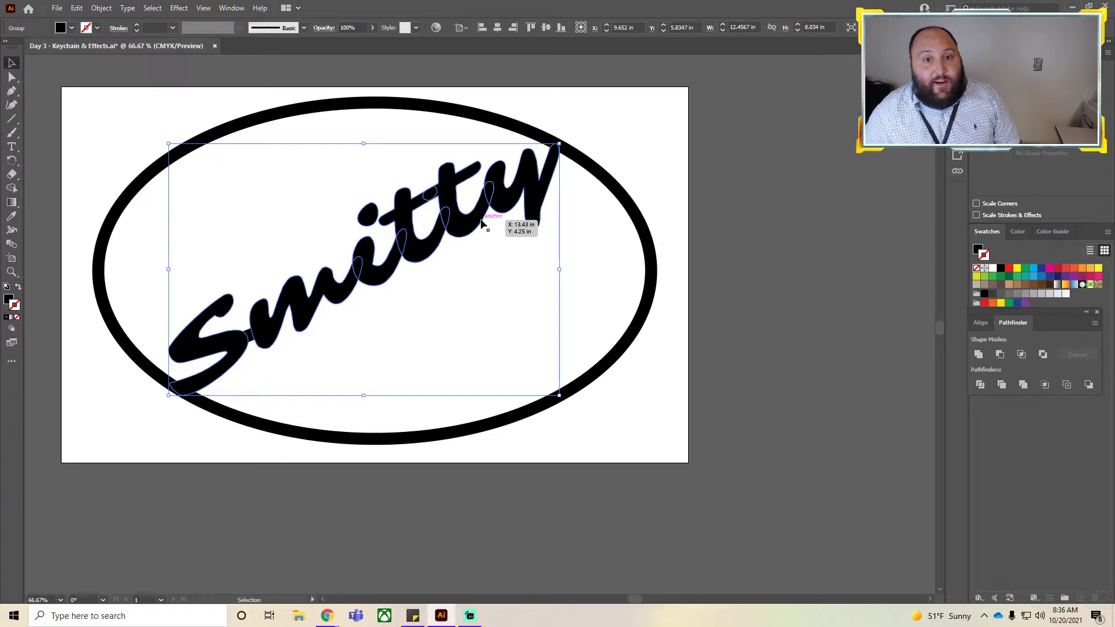
Try to unite the oval, lettering and connecting line with Pathfinder.
click(687, 416)
drag(749, 518, 35, 68)
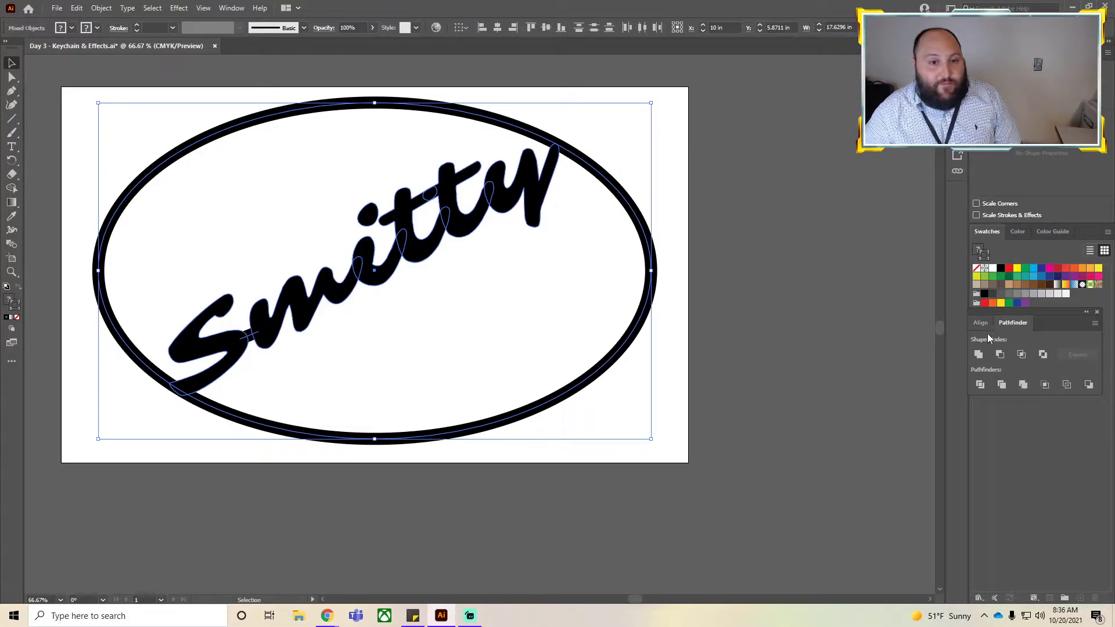
click(230, 9)
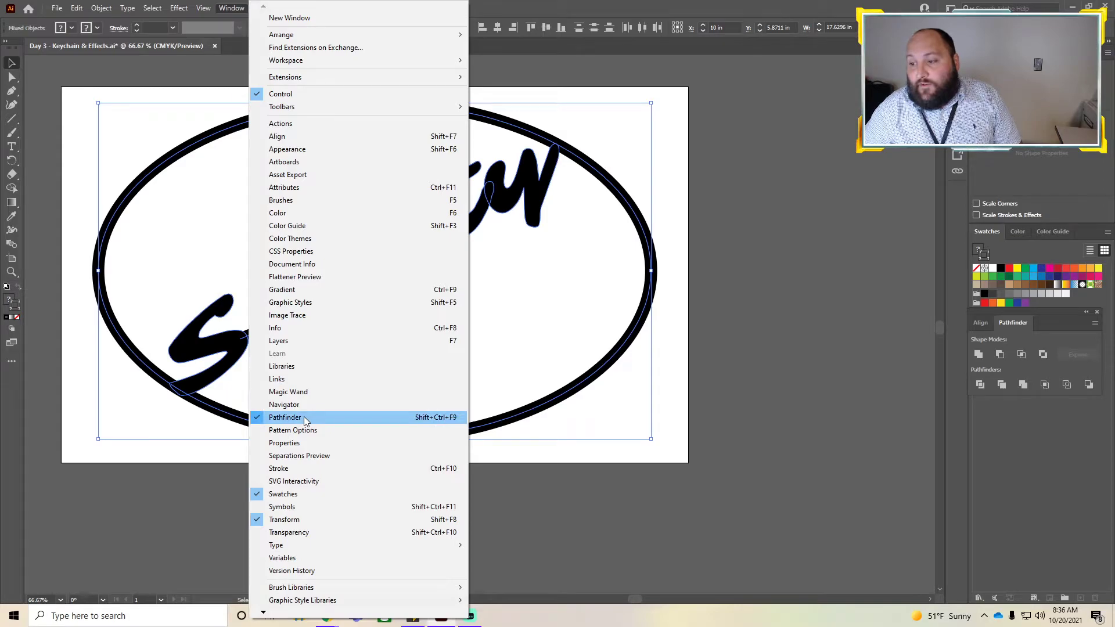
click(815, 411)
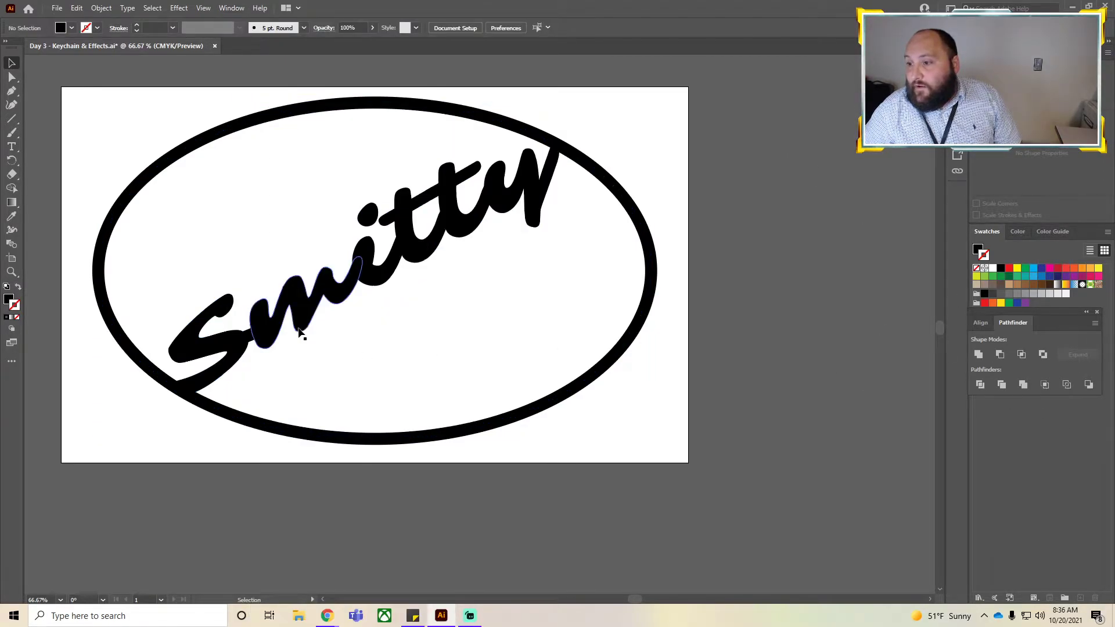
drag(767, 476, 32, 60)
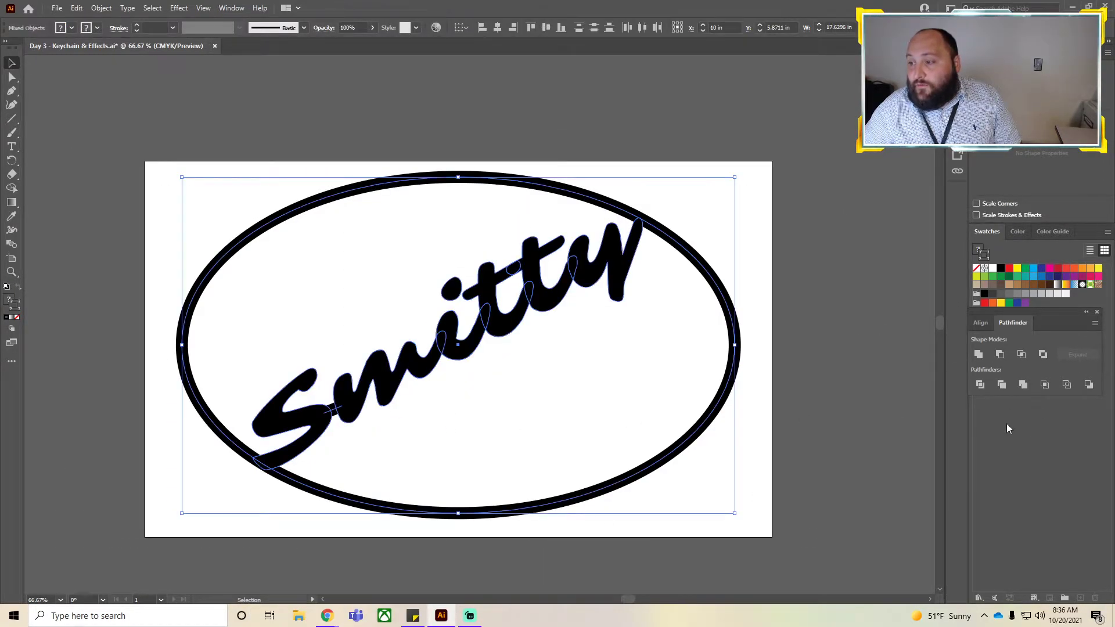
click(979, 355)
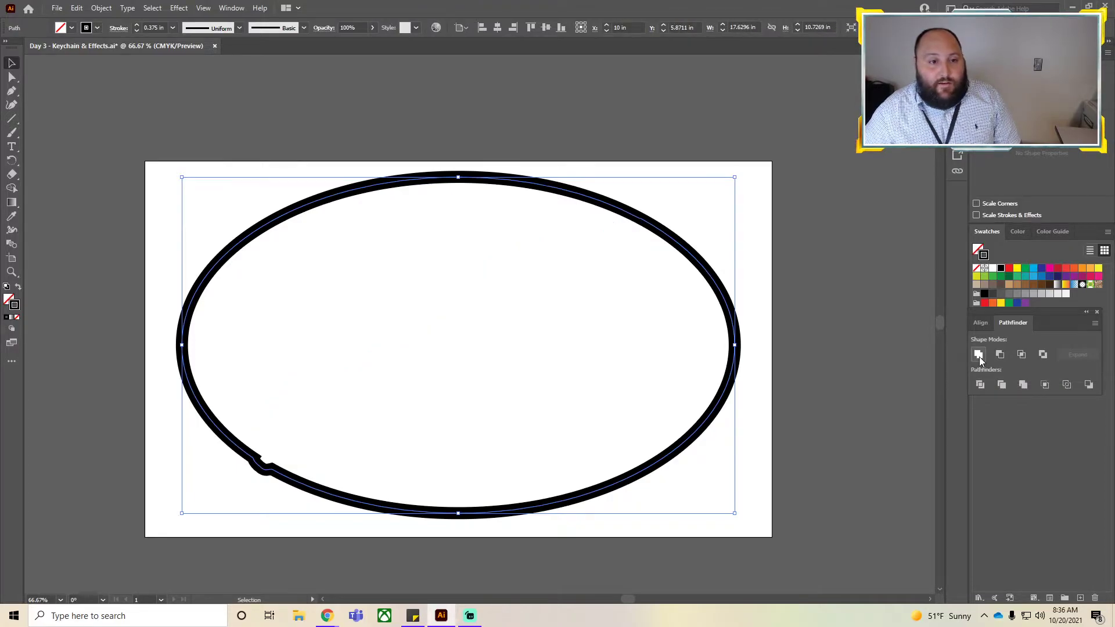
key(ctrl+z)
Try to divide all the artwork with Pathfinder.
click(598, 487)
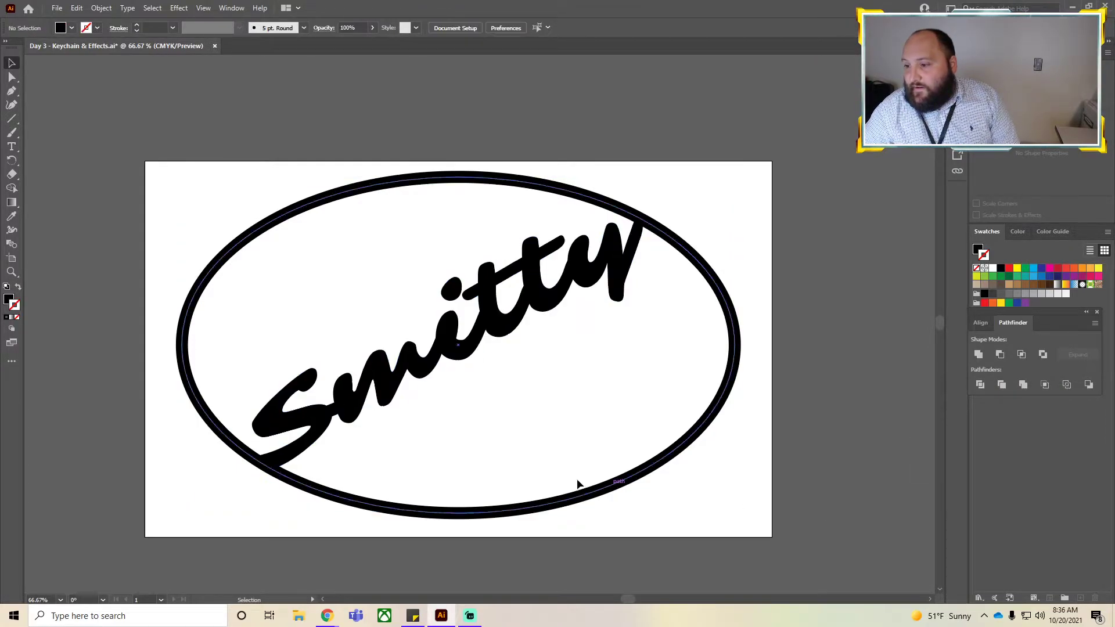
drag(622, 386, 417, 328)
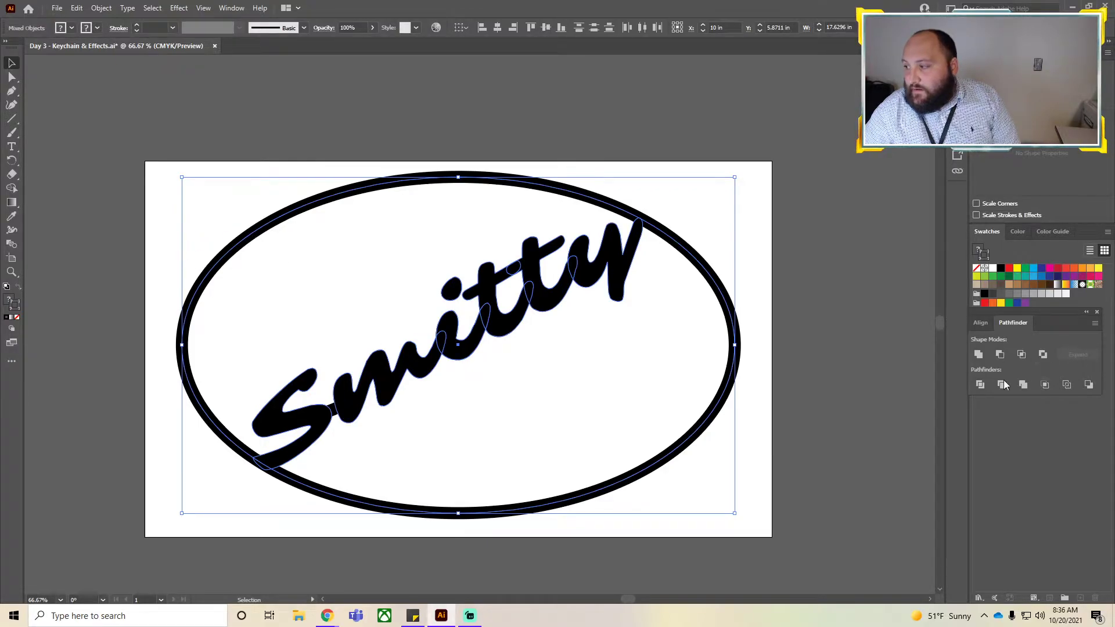
click(982, 385)
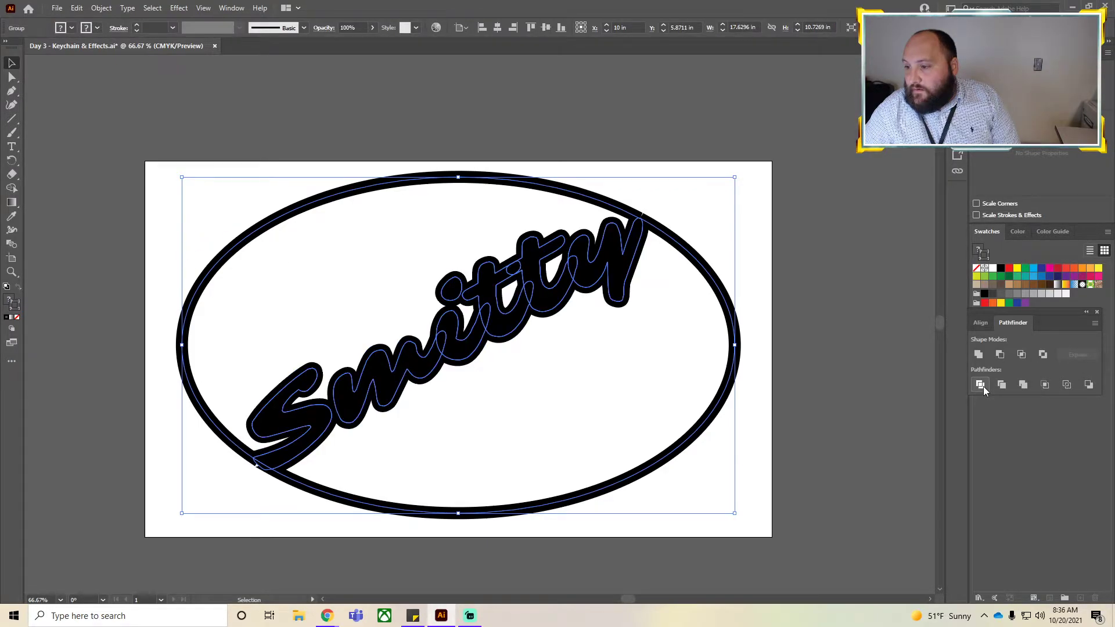
key(ctrl+z)
Try to unite the Smitty lettering on its own with Pathfinder.
click(793, 481)
click(351, 419)
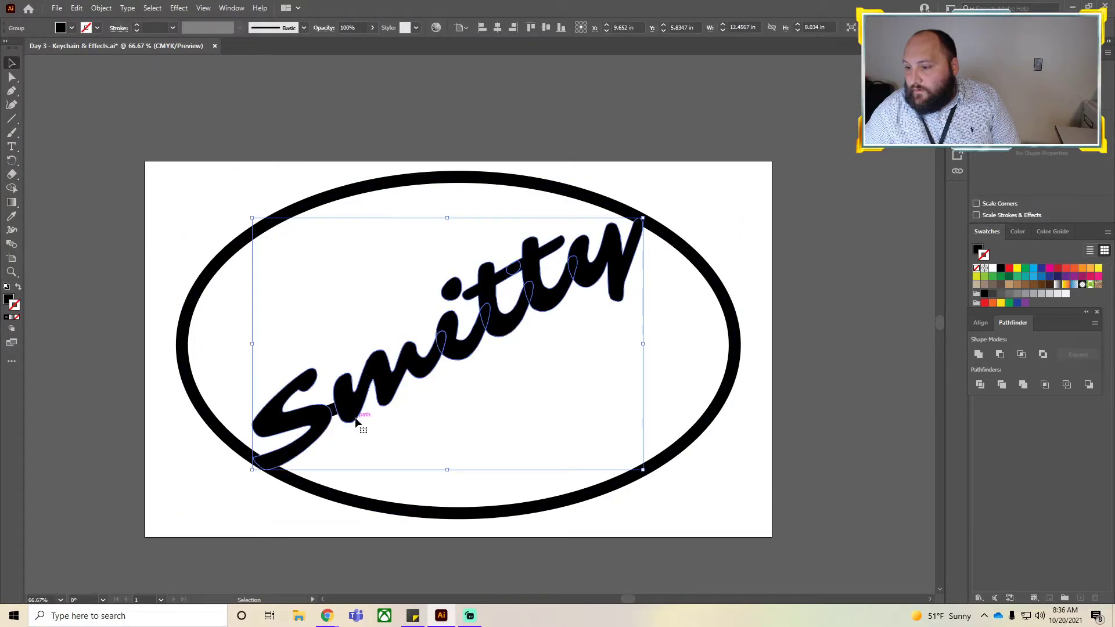
click(319, 204)
click(465, 441)
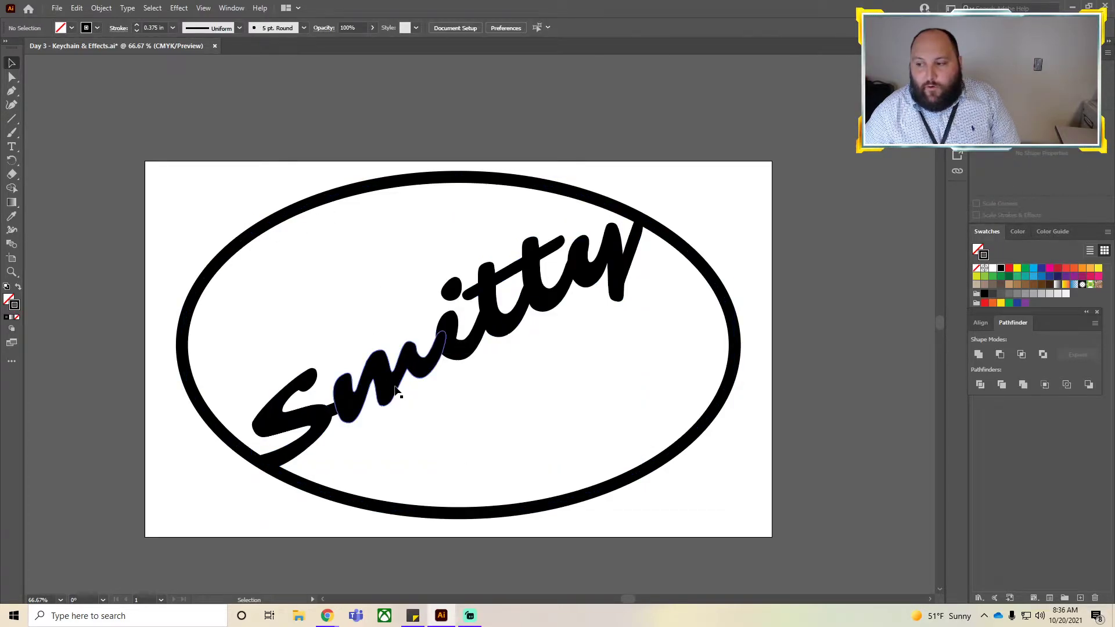
click(393, 391)
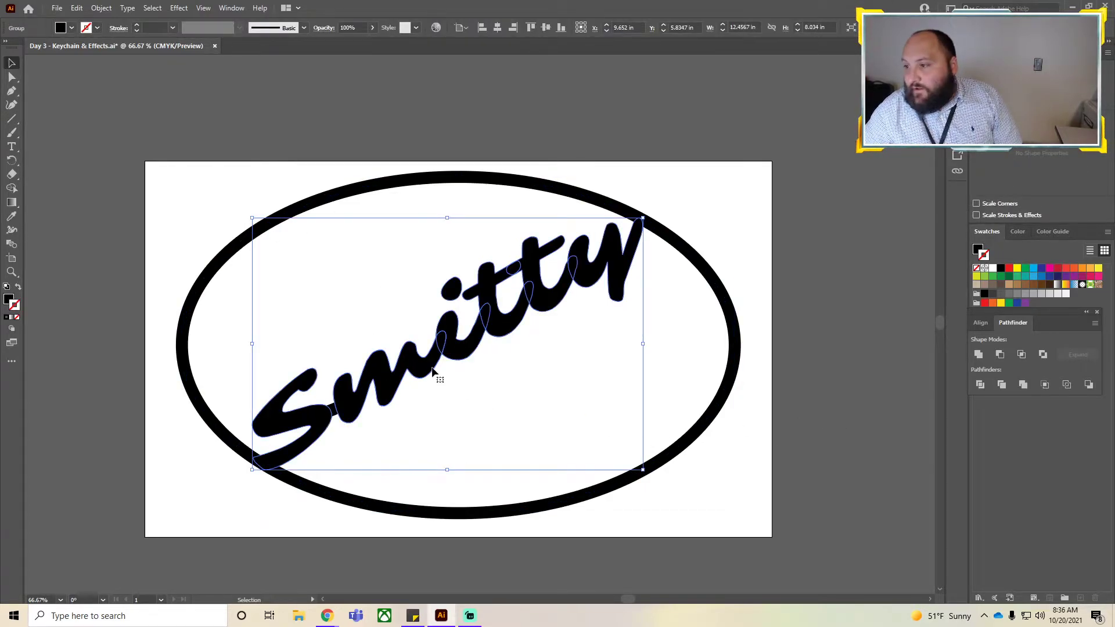
click(979, 354)
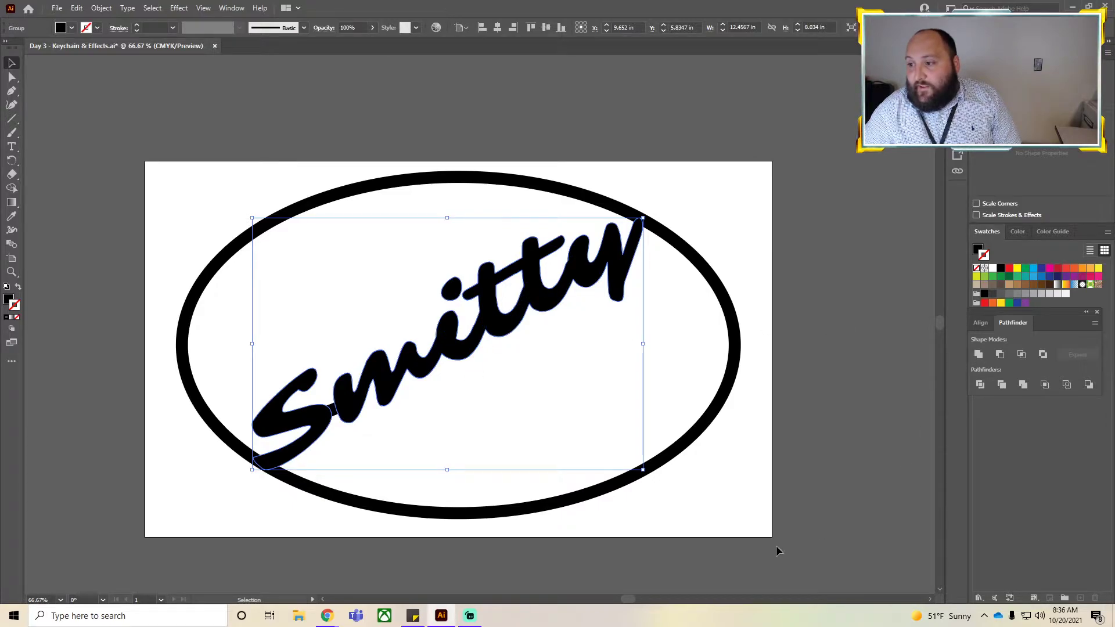
Try to unite the lettering with the connecting line and swap its fill and stroke.
click(354, 546)
click(323, 422)
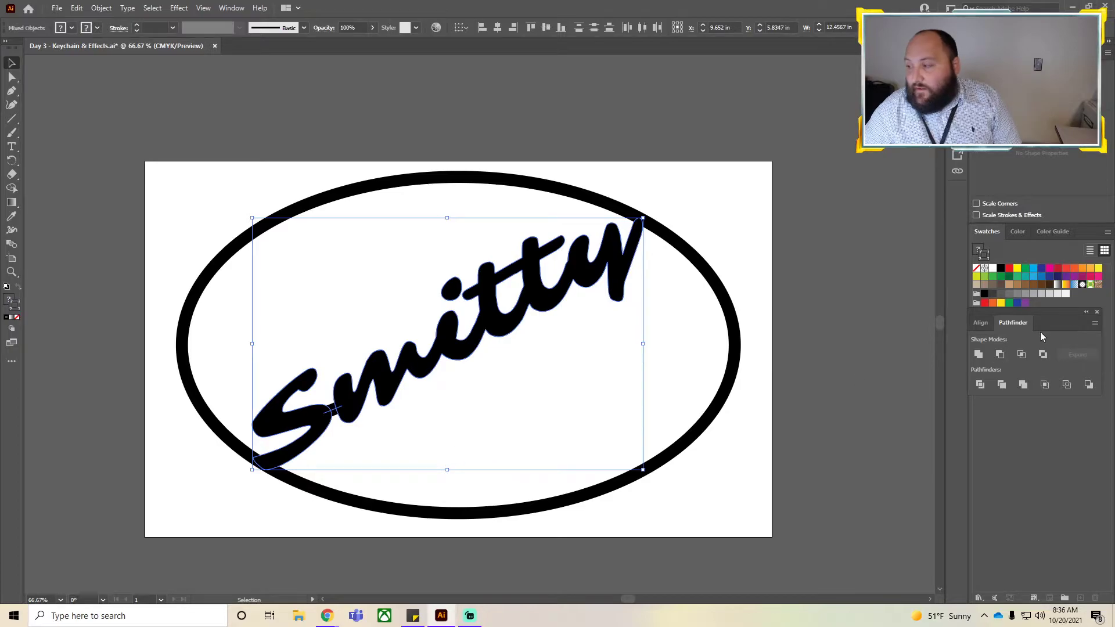
click(978, 354)
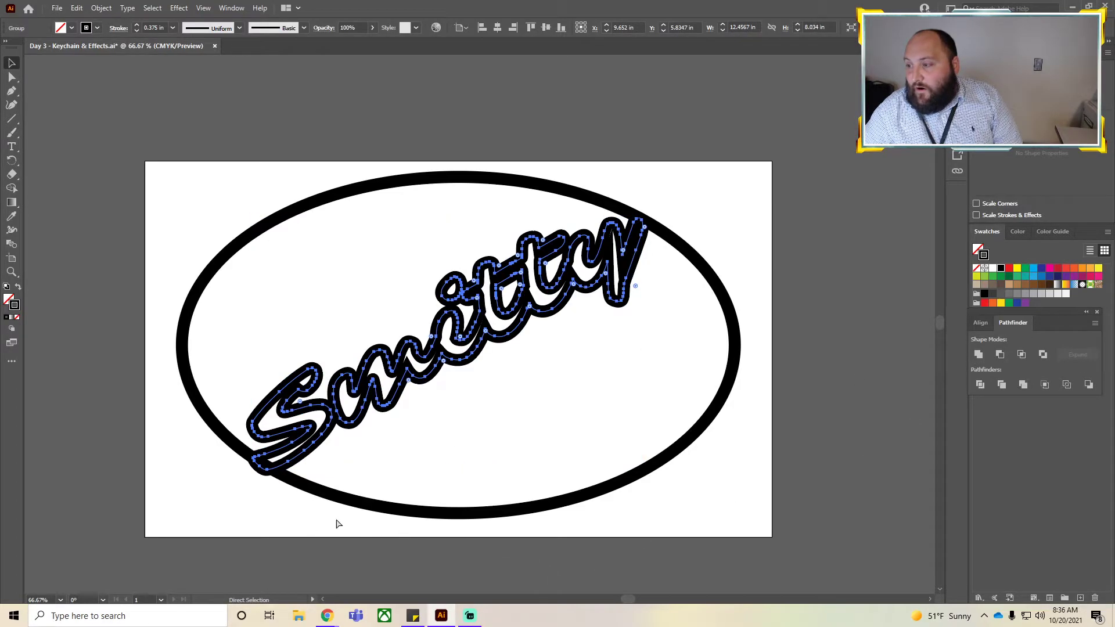
key(shift+x)
click(576, 386)
click(324, 411)
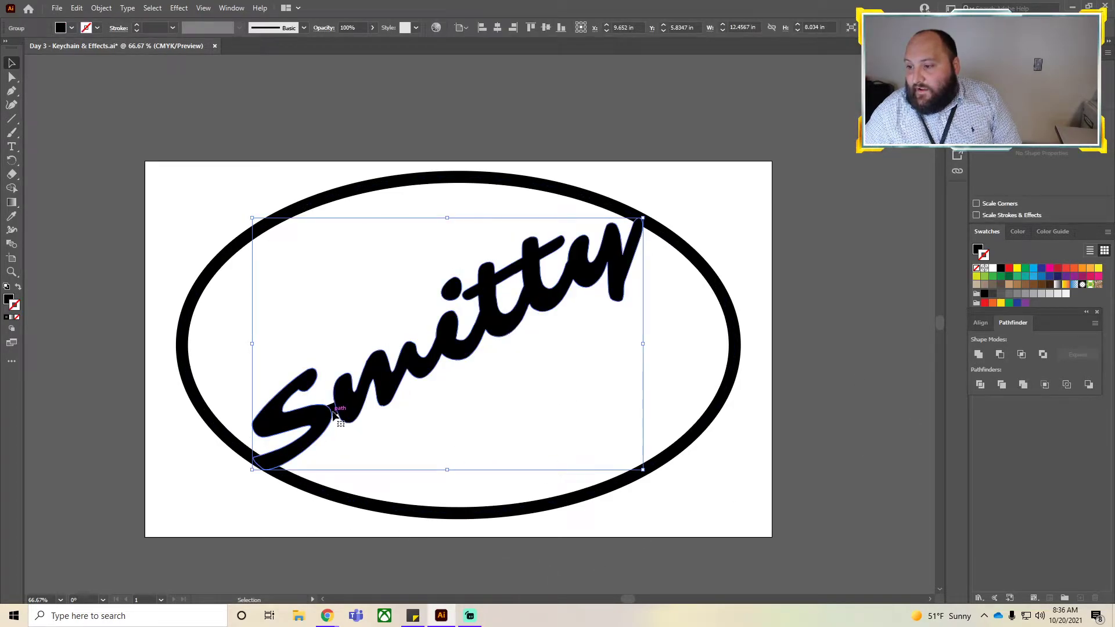
click(486, 433)
click(334, 409)
click(359, 436)
drag(351, 415, 329, 405)
key(ctrl+z)
click(344, 427)
click(338, 415)
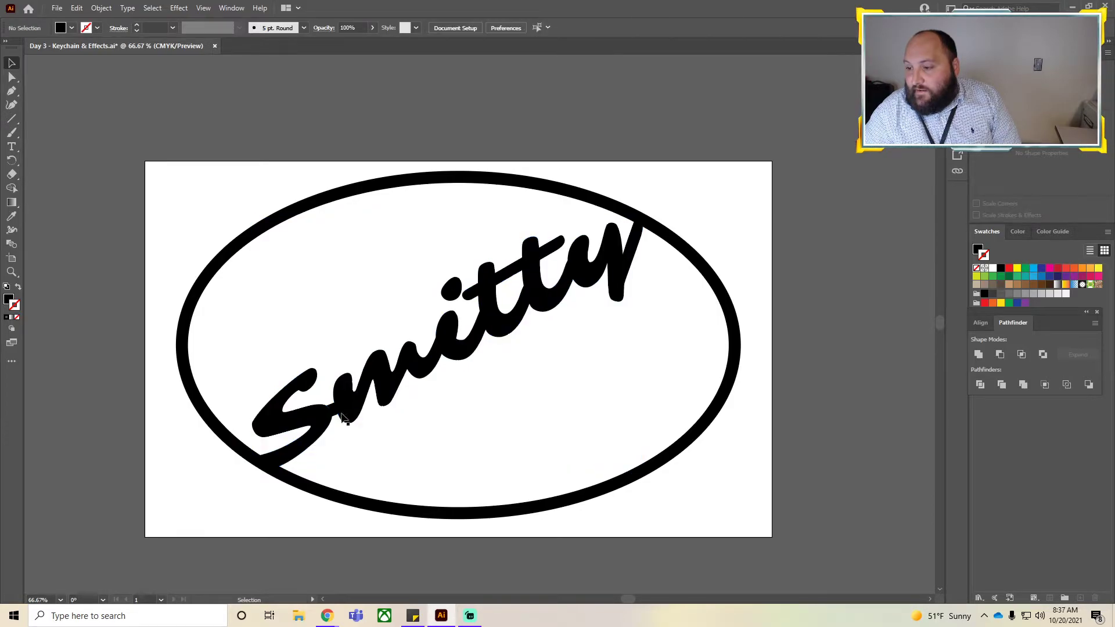
click(344, 419)
drag(348, 426, 341, 422)
click(347, 444)
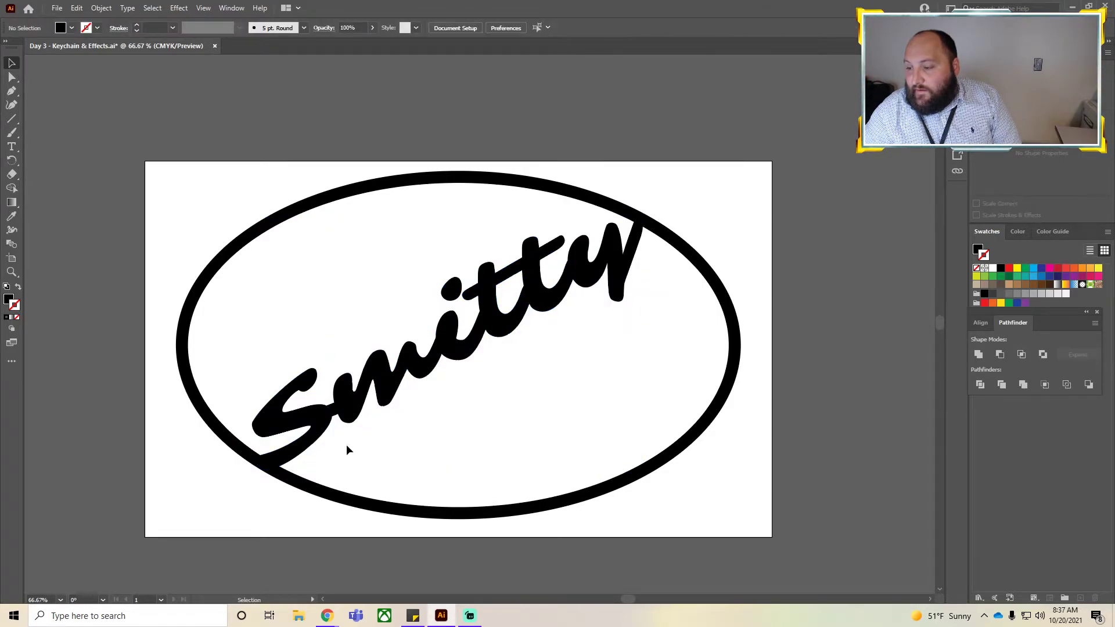
Select the lettering together with the connecting line under the S and unite them.
scroll(346, 444, up, 5)
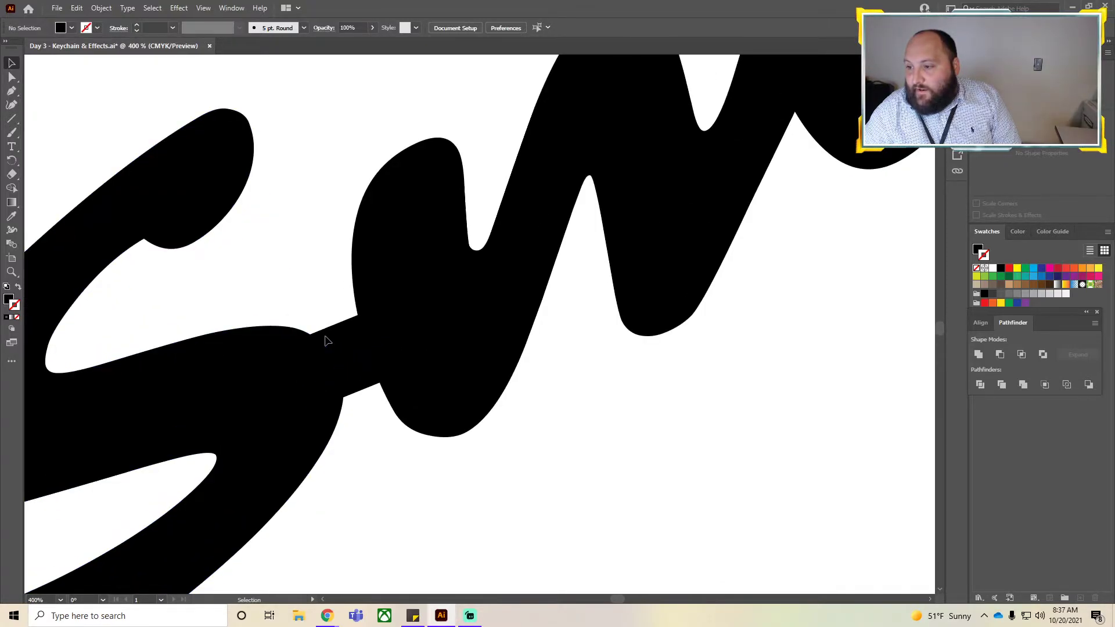
click(362, 352)
click(424, 343)
key(v)
shift+click(356, 353)
shift+click(269, 390)
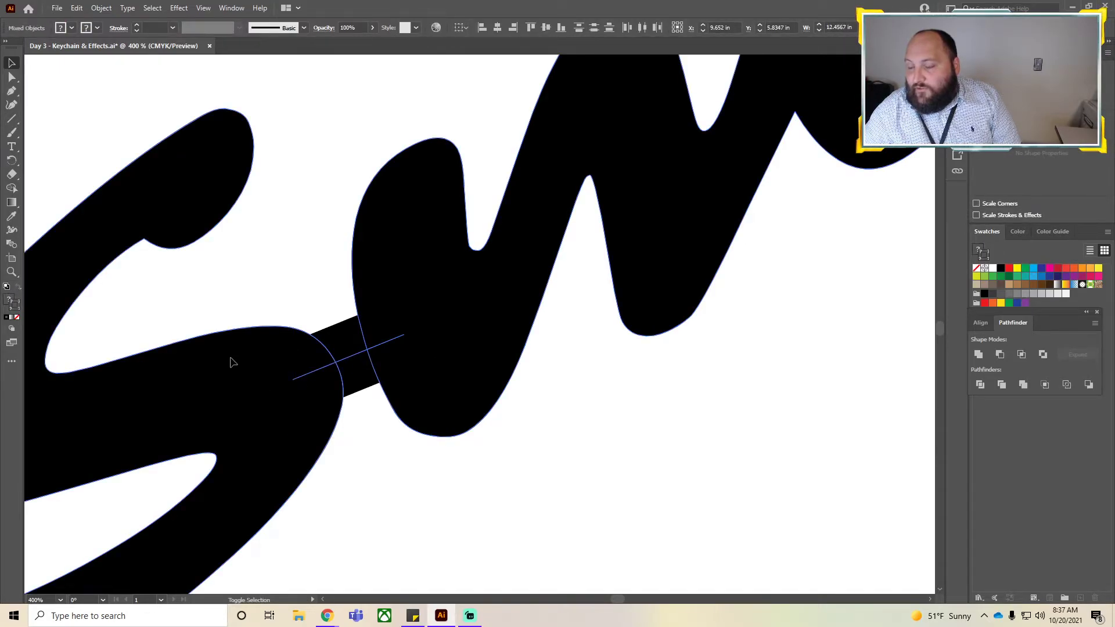
click(979, 354)
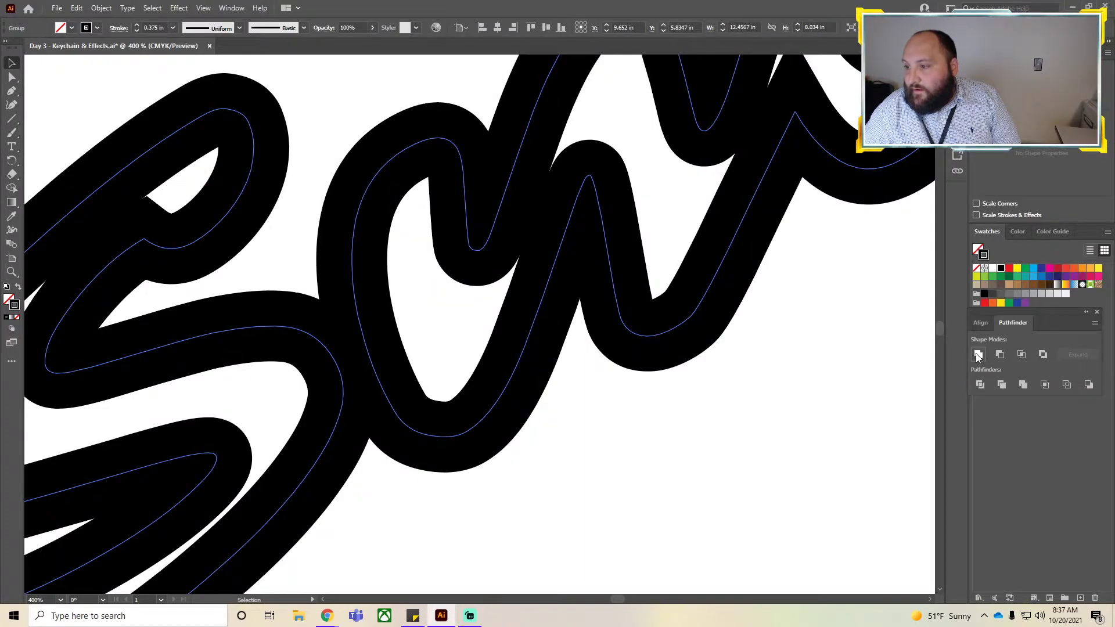
Swap the fill and stroke of the united lettering shape.
click(552, 520)
key(ctrl+a)
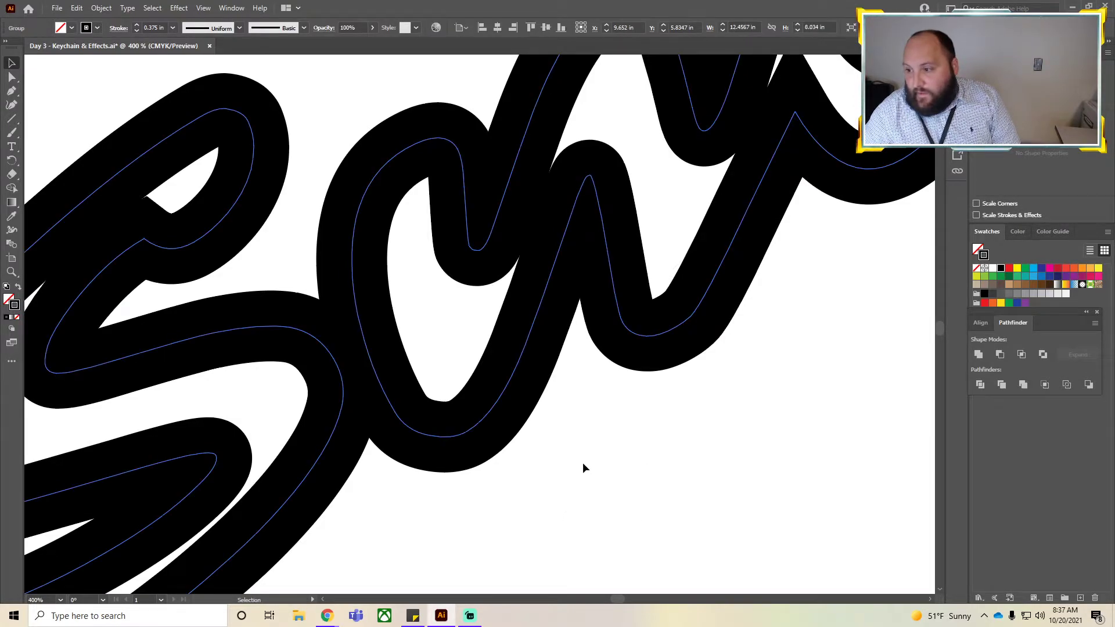
key(z)
key(shift+x)
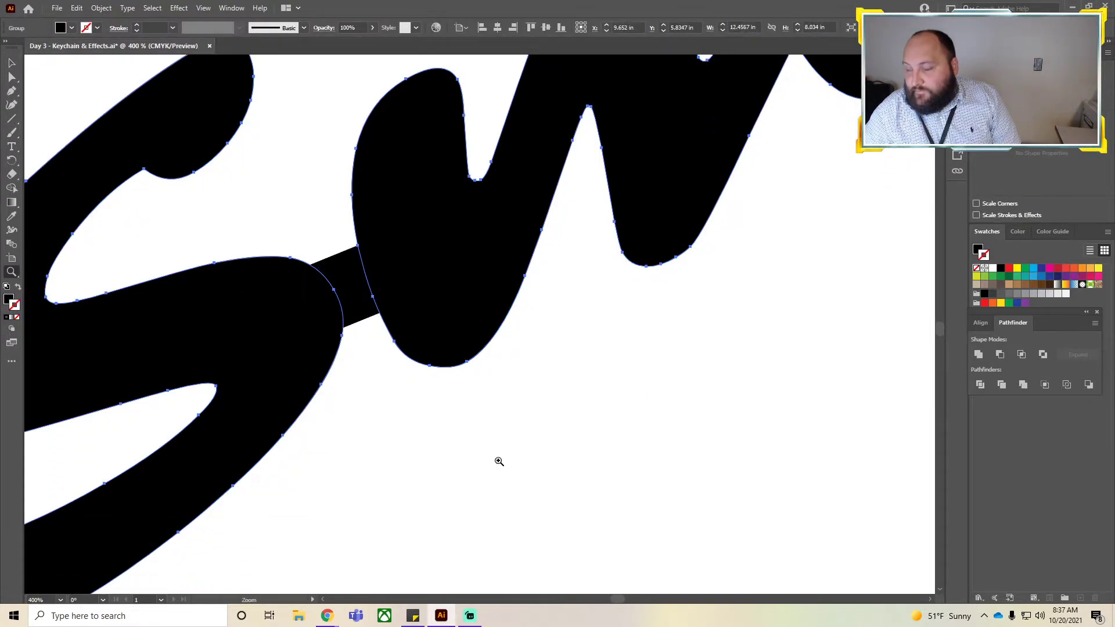
Zoom out to inspect the whole keychain design on the artboard.
scroll(509, 410, down, 6)
click(689, 391)
click(680, 500)
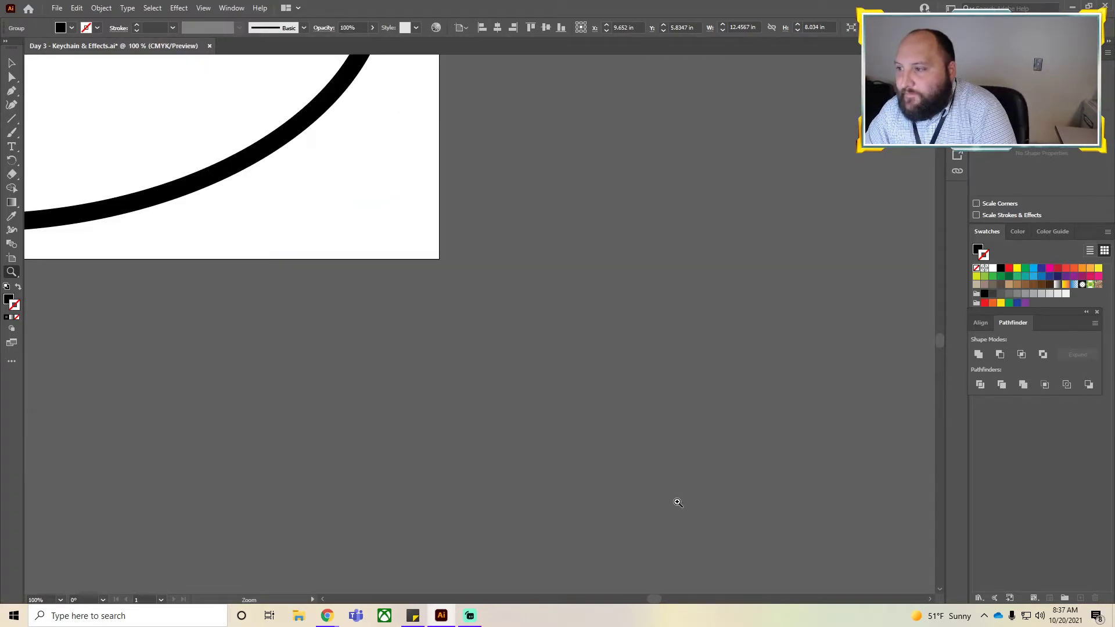
scroll(396, 386, up, 6)
alt+click(393, 336)
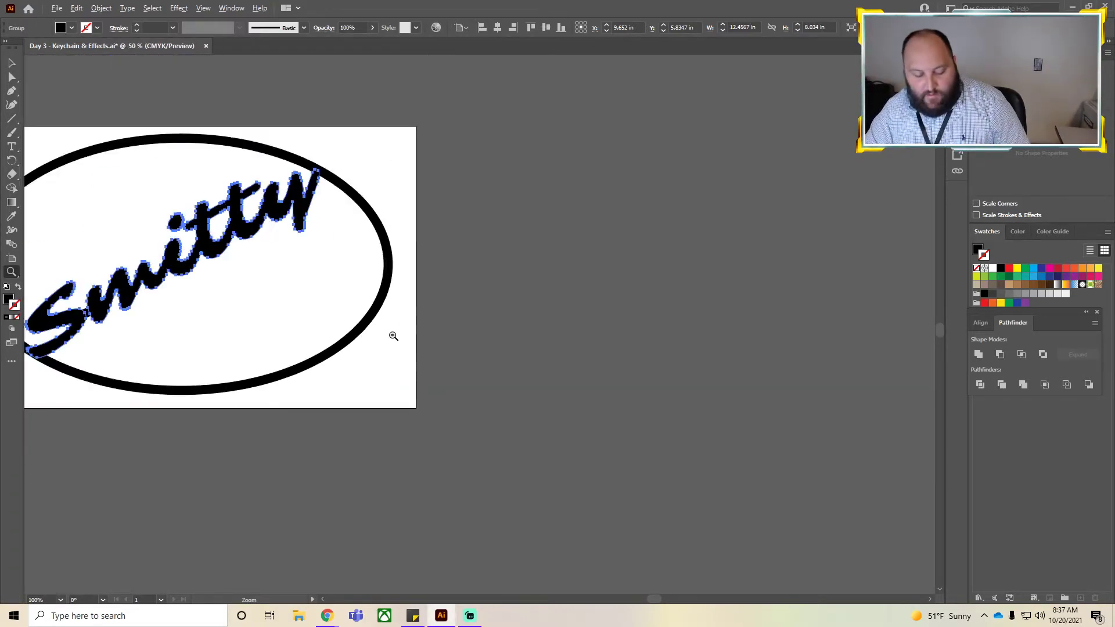
scroll(393, 335, down, 1)
click(130, 226)
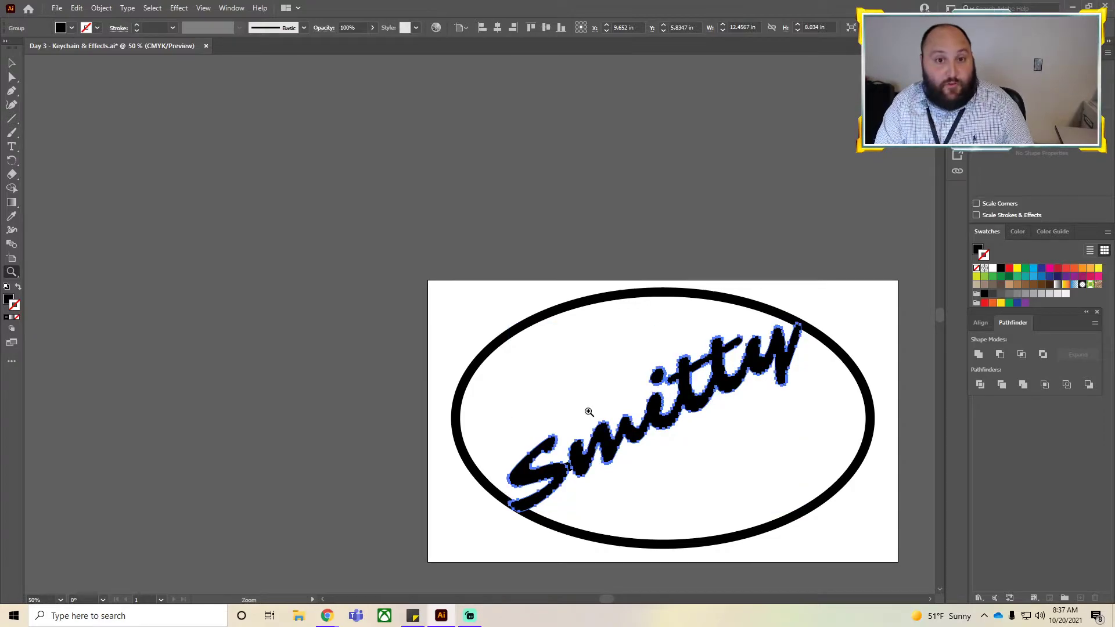
key(ctrl+0)
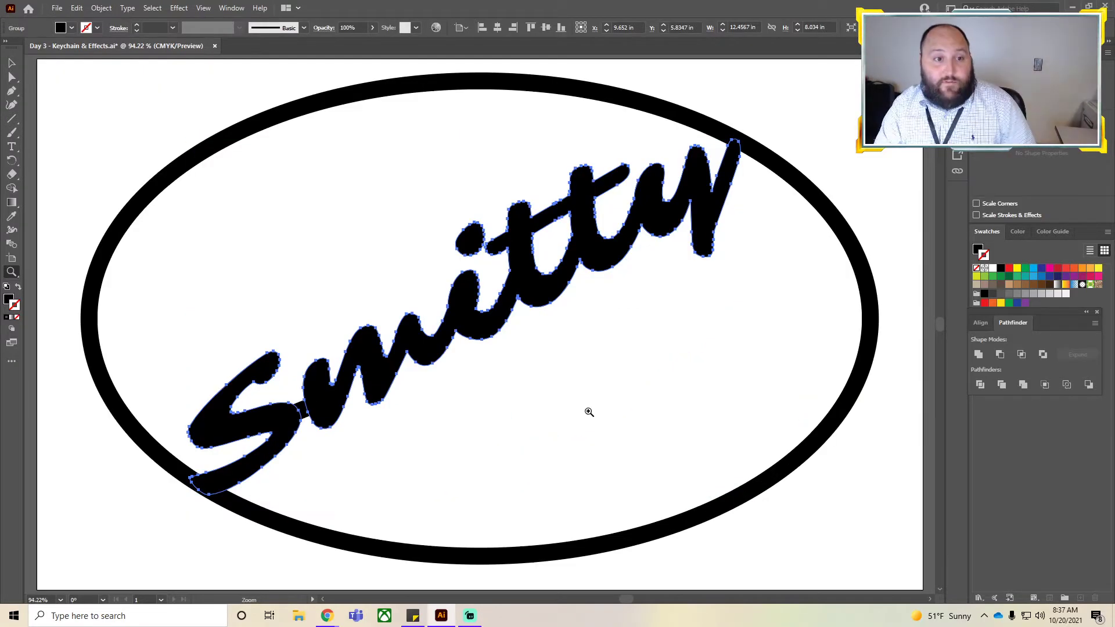
Deselect everything and switch to outline view to inspect the keychain's paths.
click(807, 105)
key(ctrl+0)
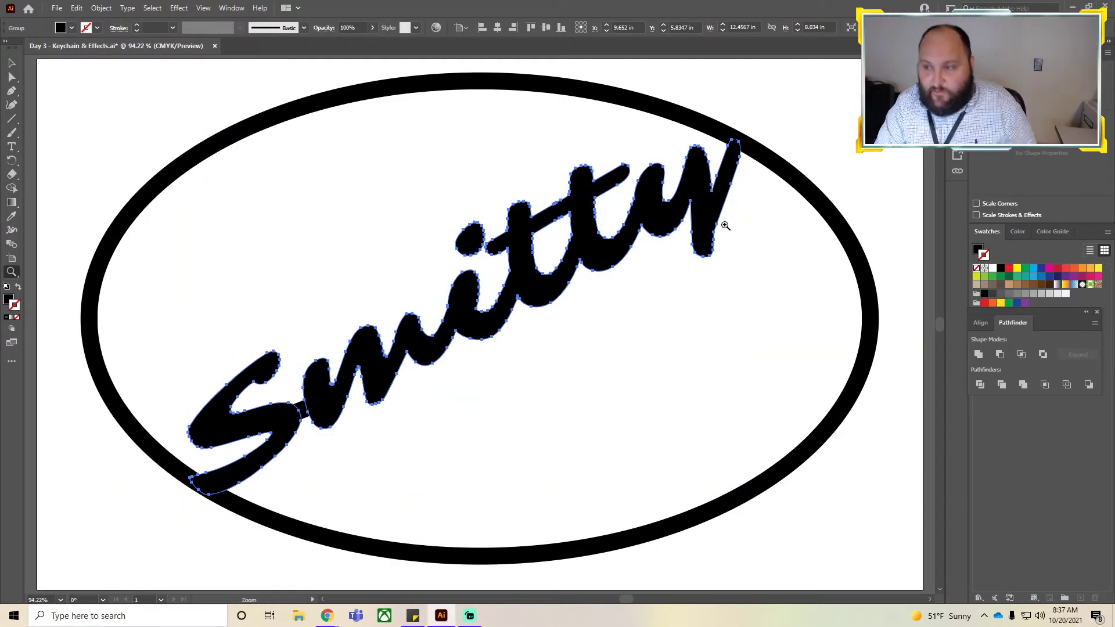
click(12, 62)
click(132, 234)
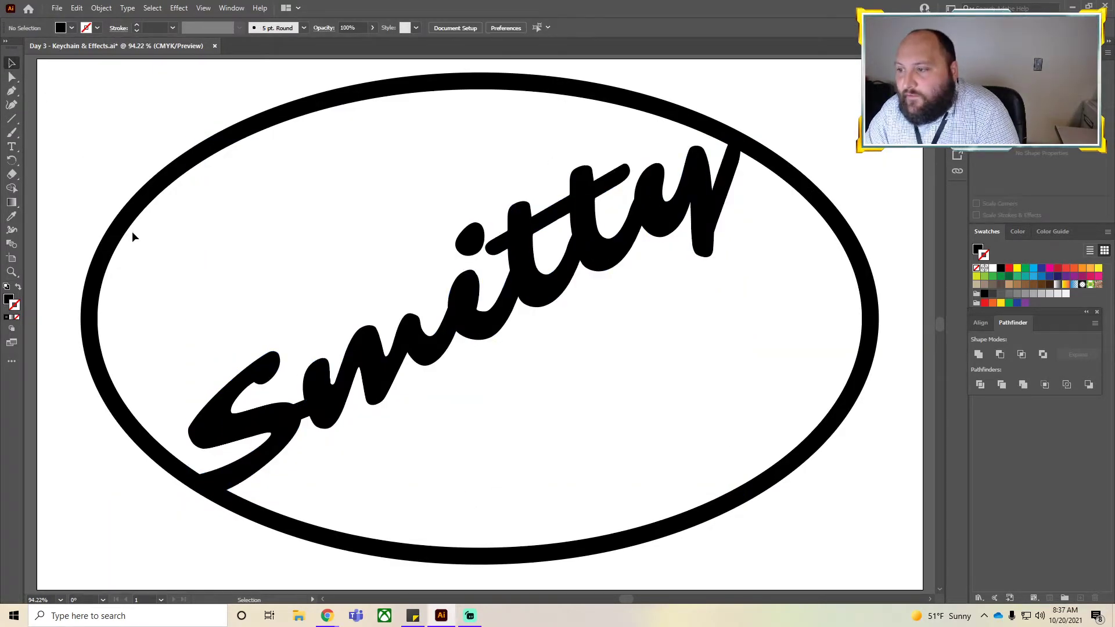
click(313, 424)
click(452, 493)
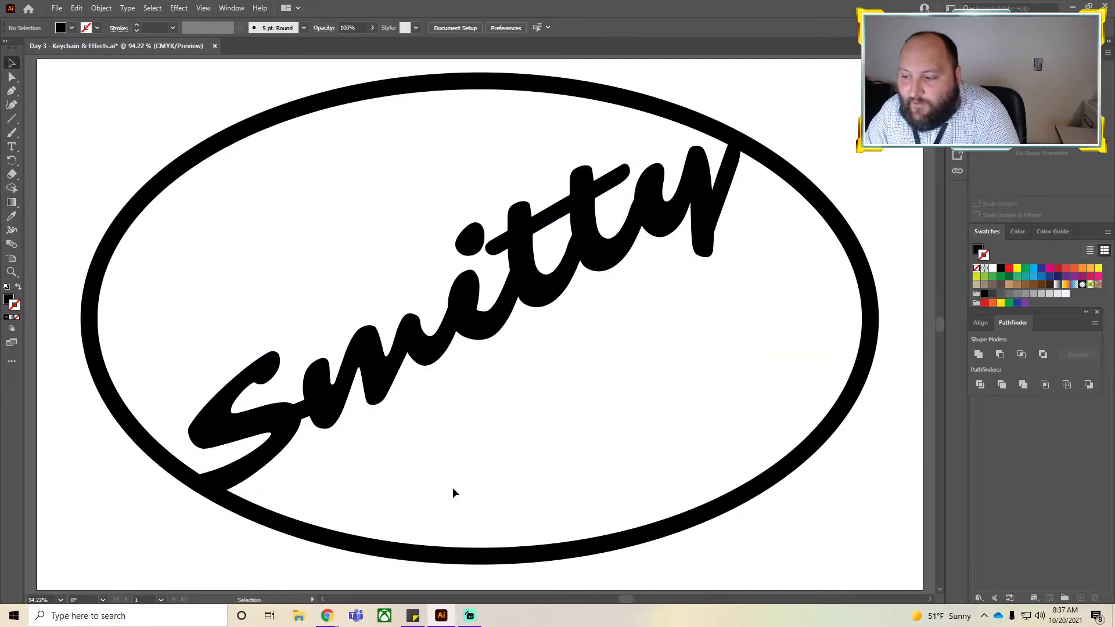
key(a)
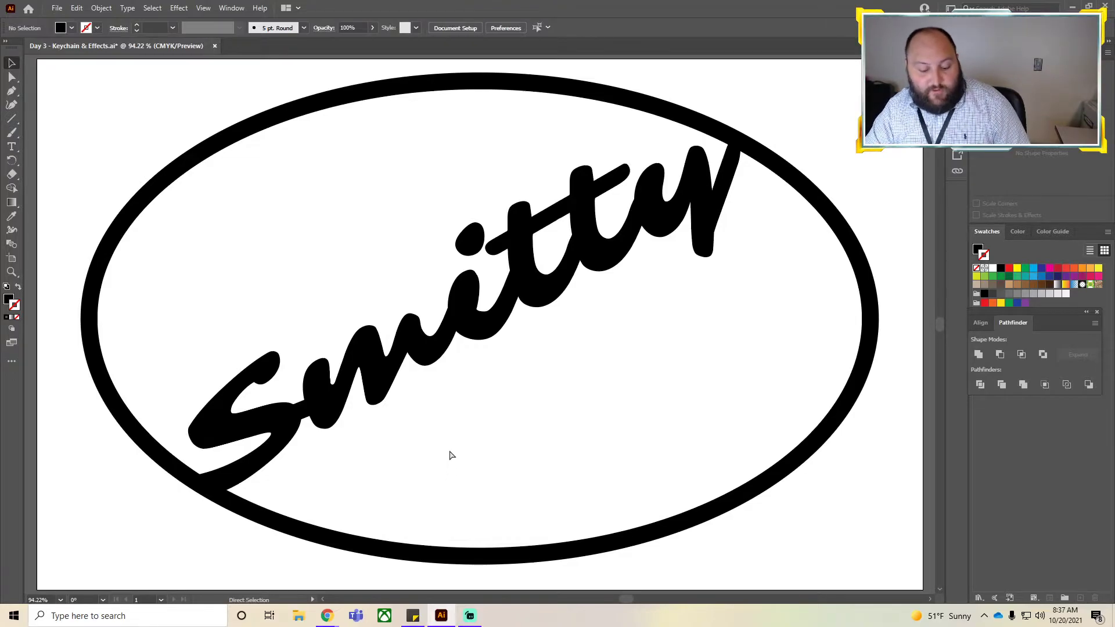
key(ctrl+y)
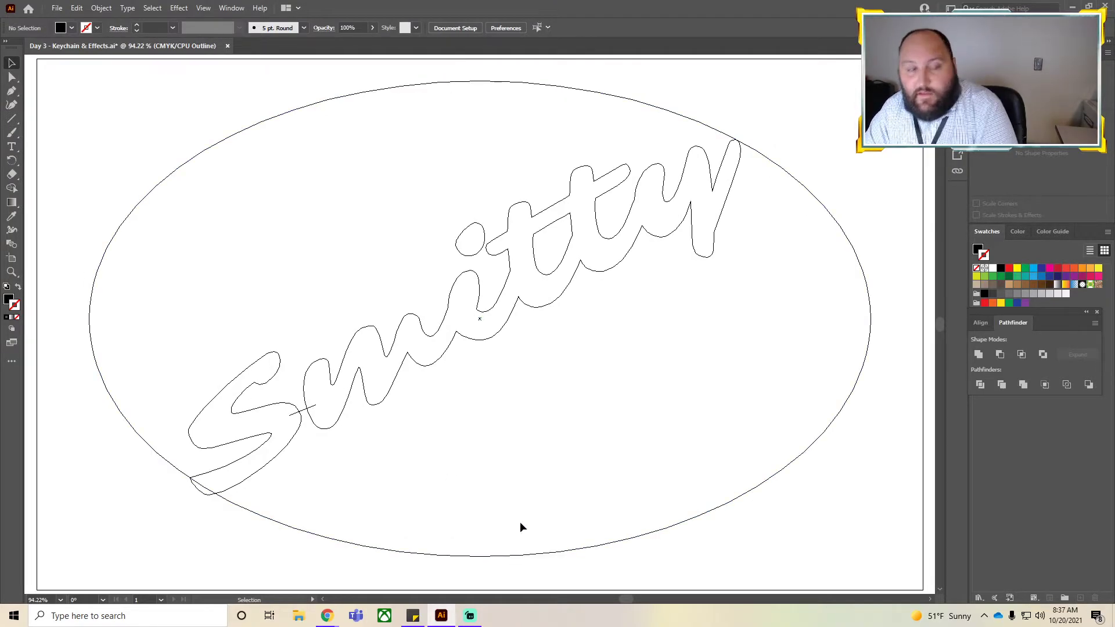
Convert the oval border's stroke into an outlined shape.
click(300, 412)
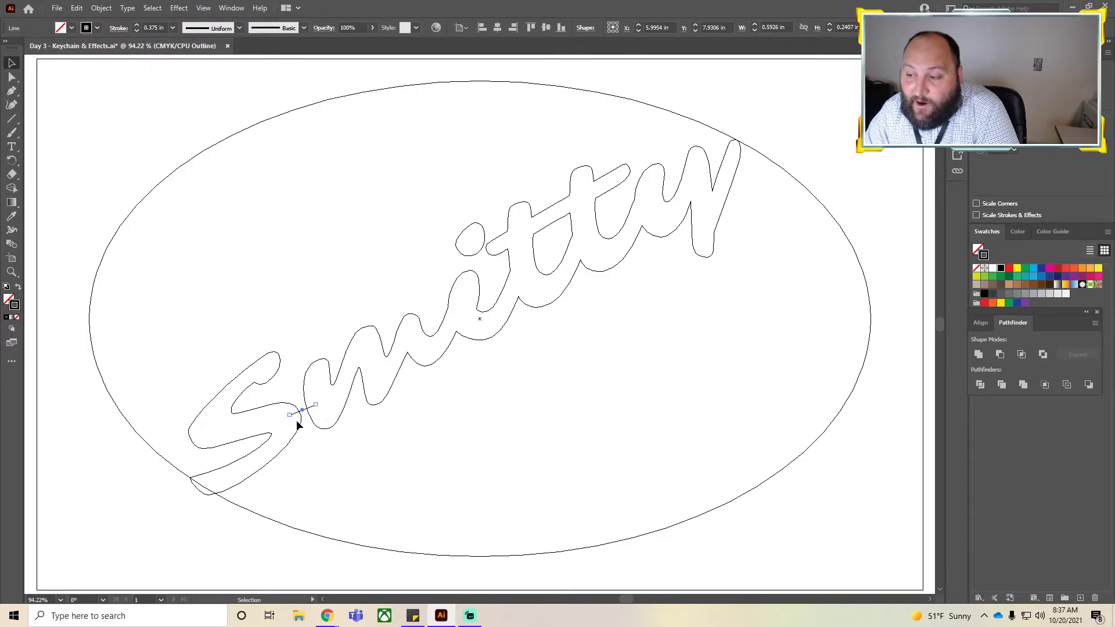
click(344, 470)
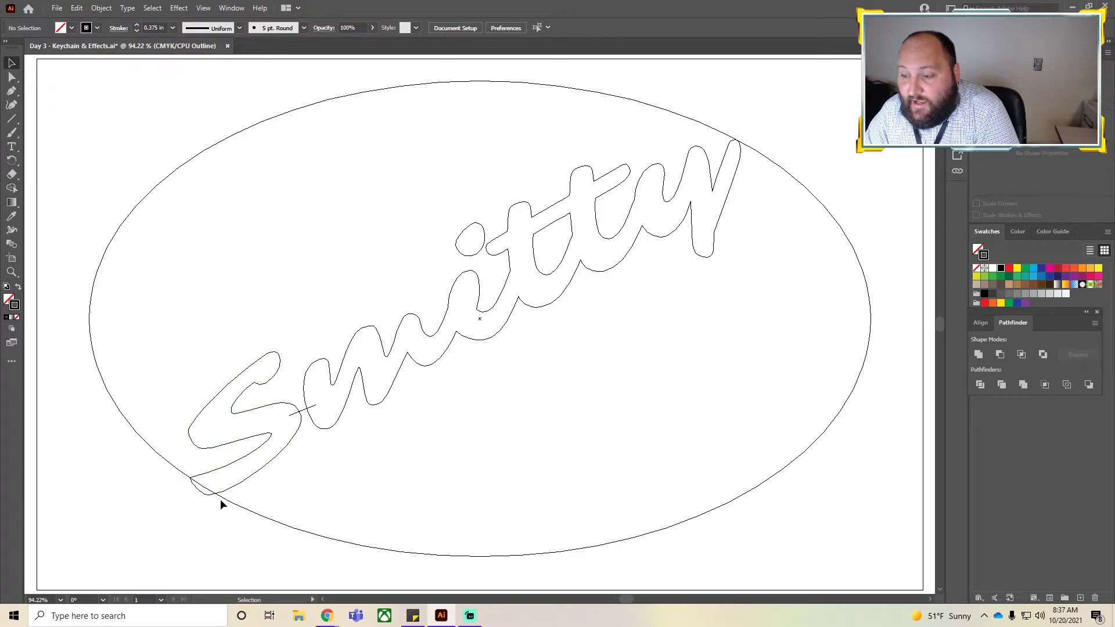
click(236, 505)
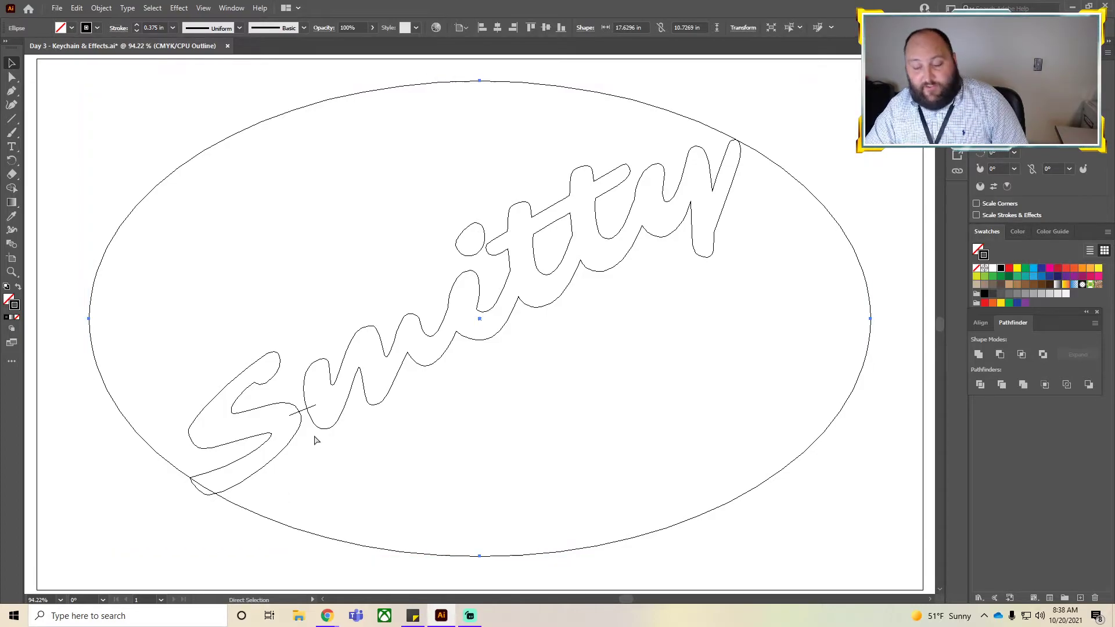
scroll(318, 436, down, 3)
click(567, 498)
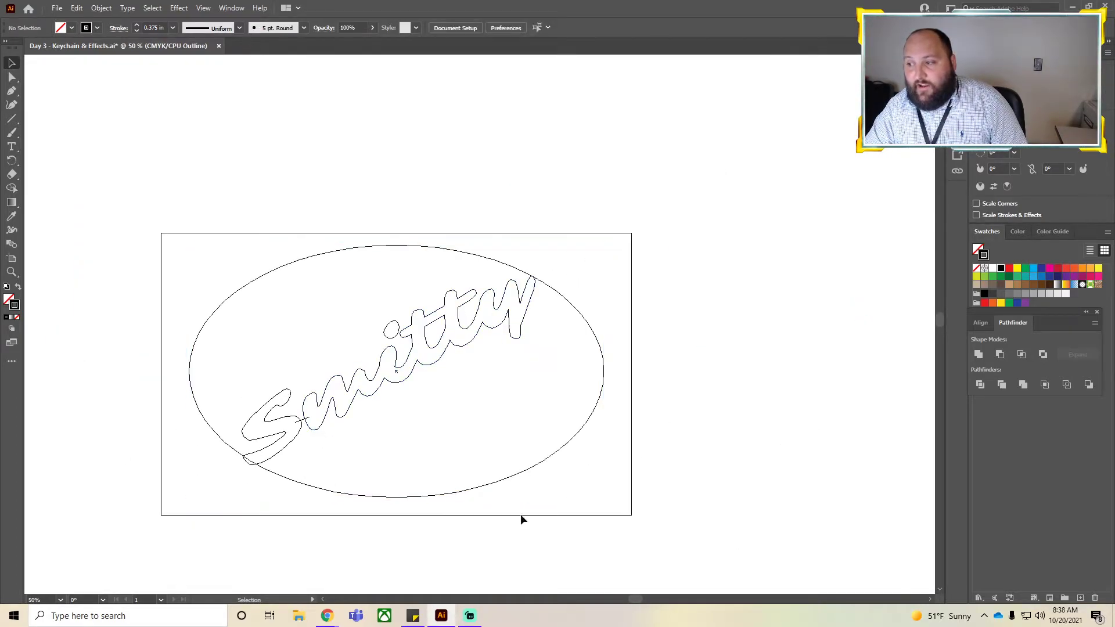
key(ctrl+z)
click(351, 550)
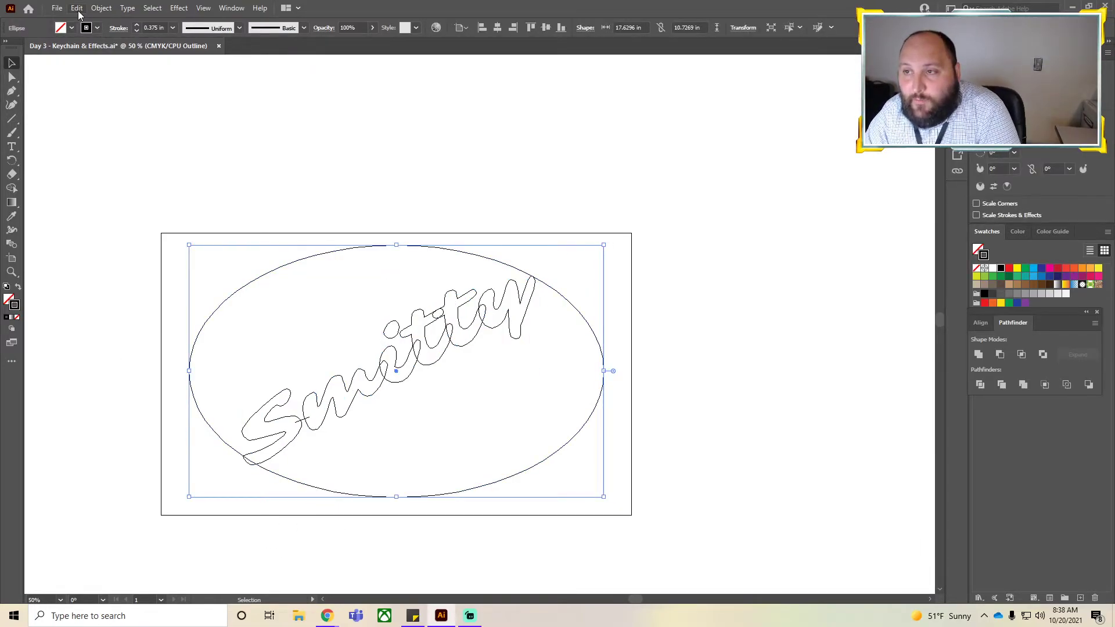
click(100, 8)
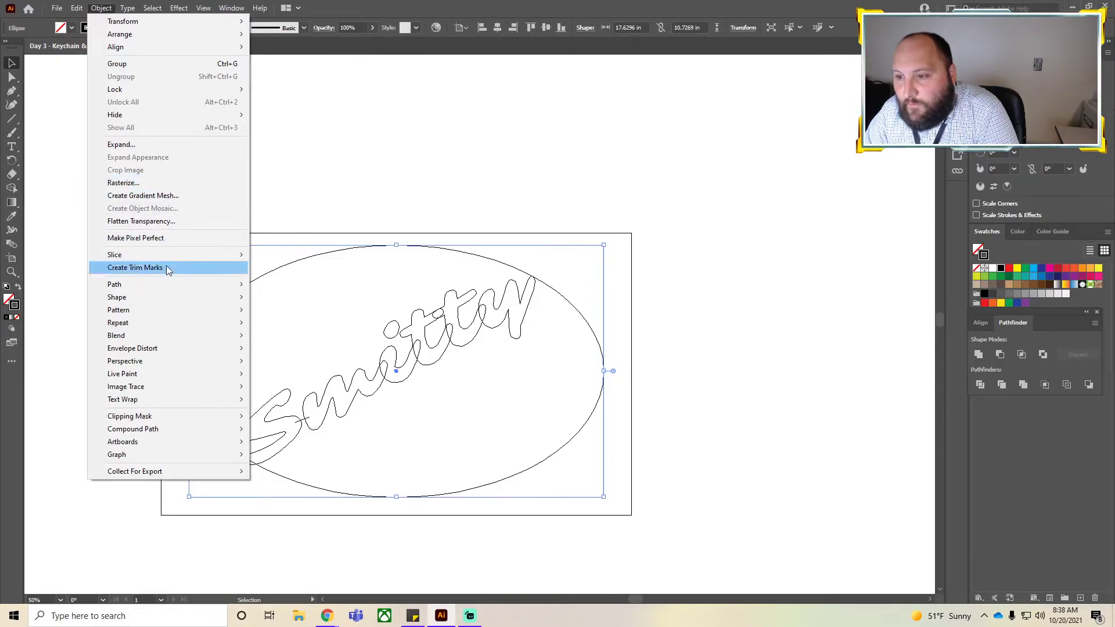
mouse_move(130, 286)
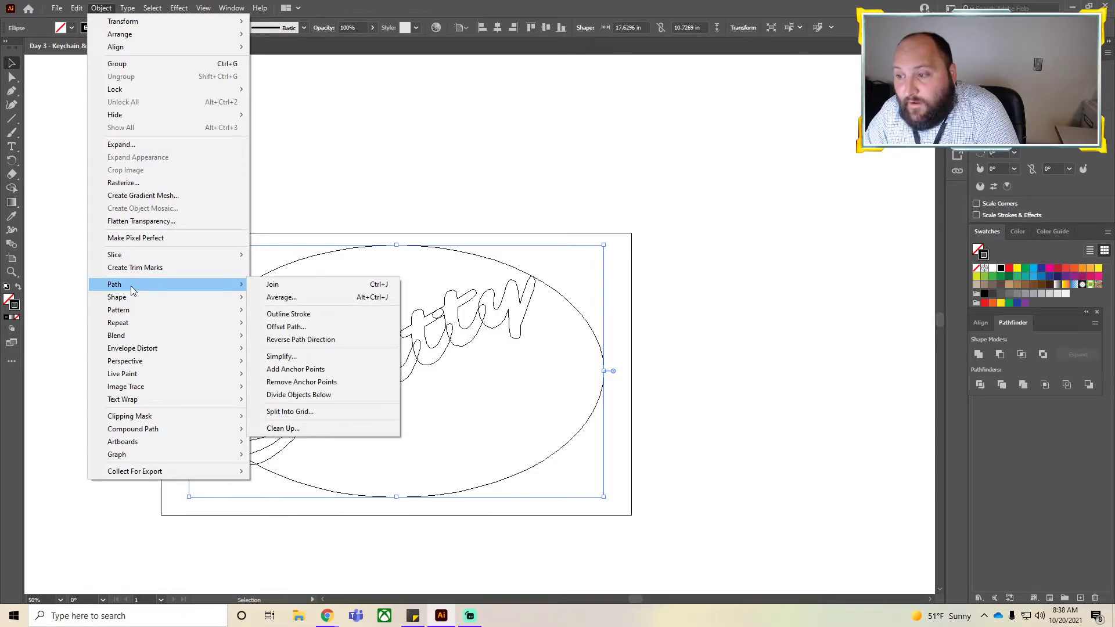
click(296, 313)
click(688, 385)
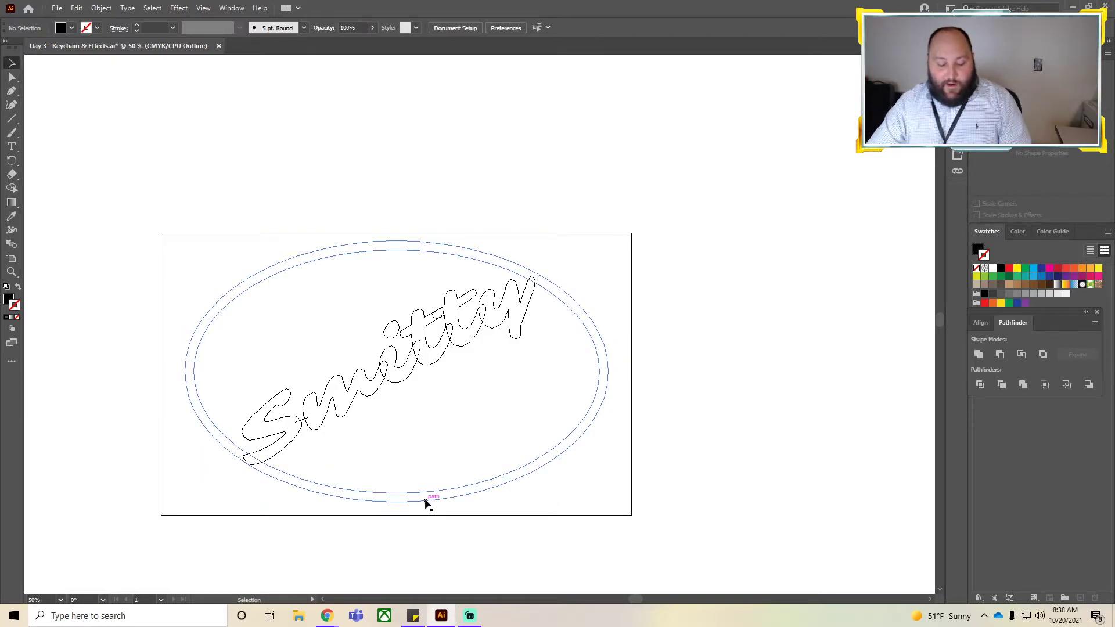
key(ctrl+y)
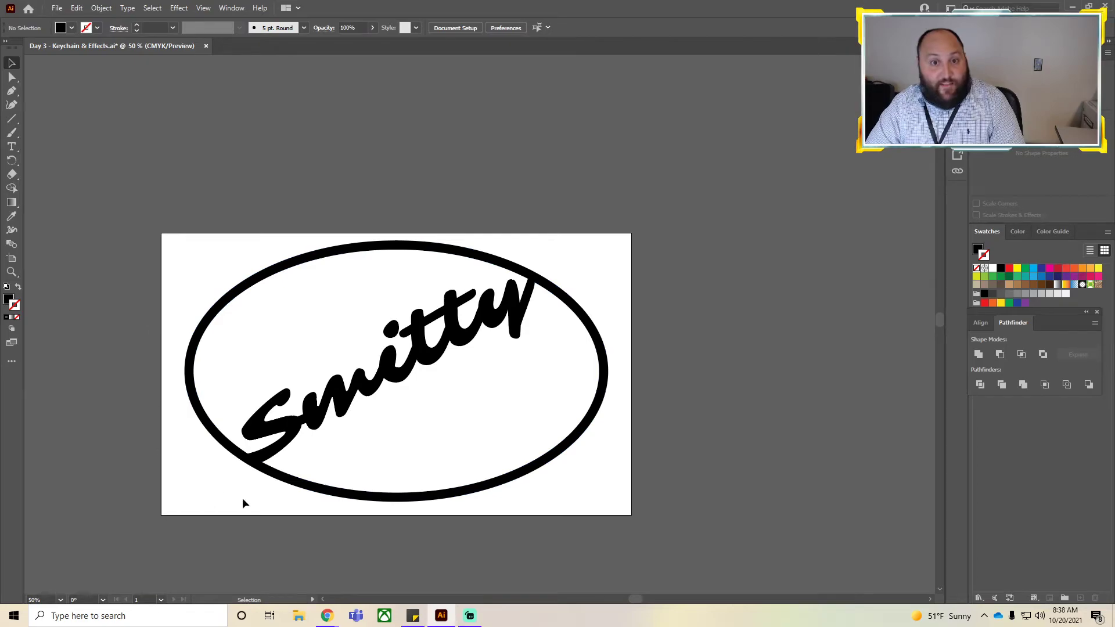
click(98, 9)
mouse_move(115, 291)
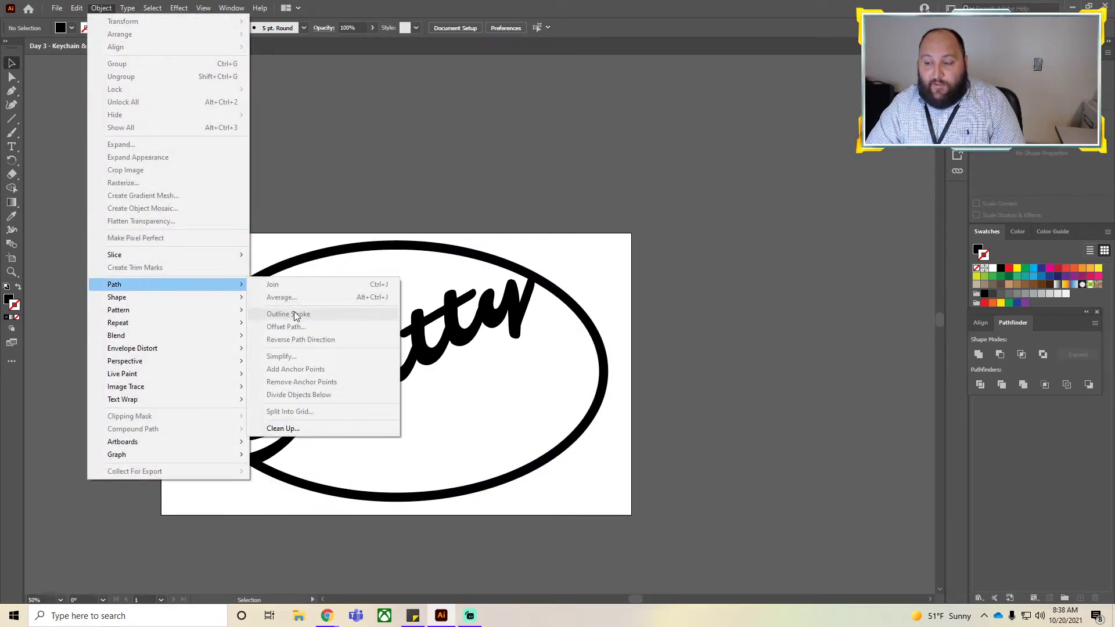
key(Escape)
key(ctrl+y)
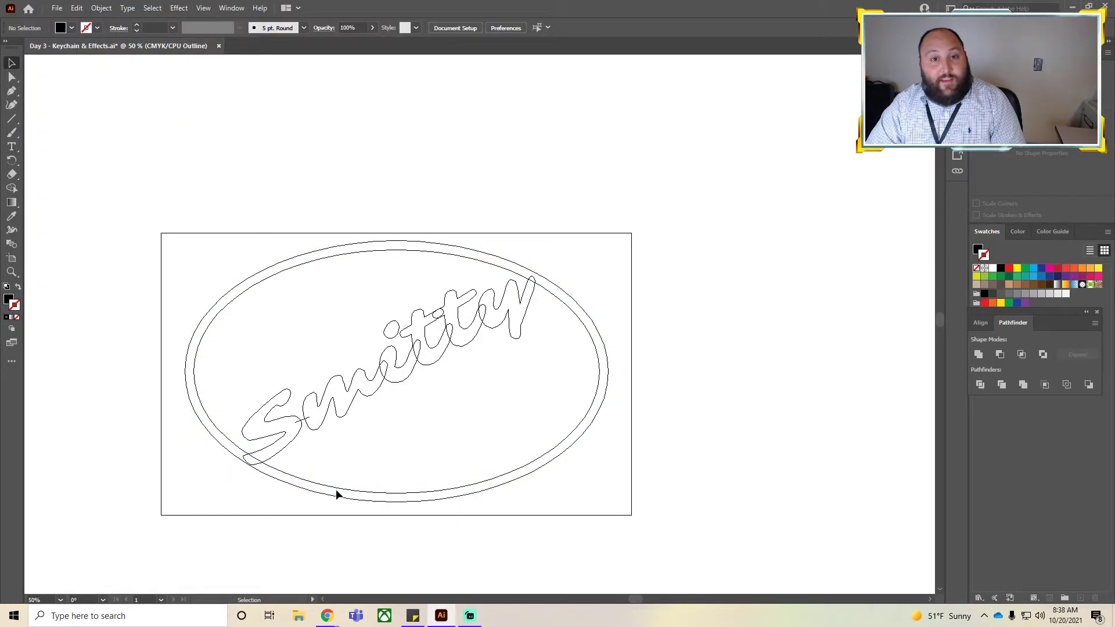
Convert the connecting line under the S into an outlined shape.
click(301, 421)
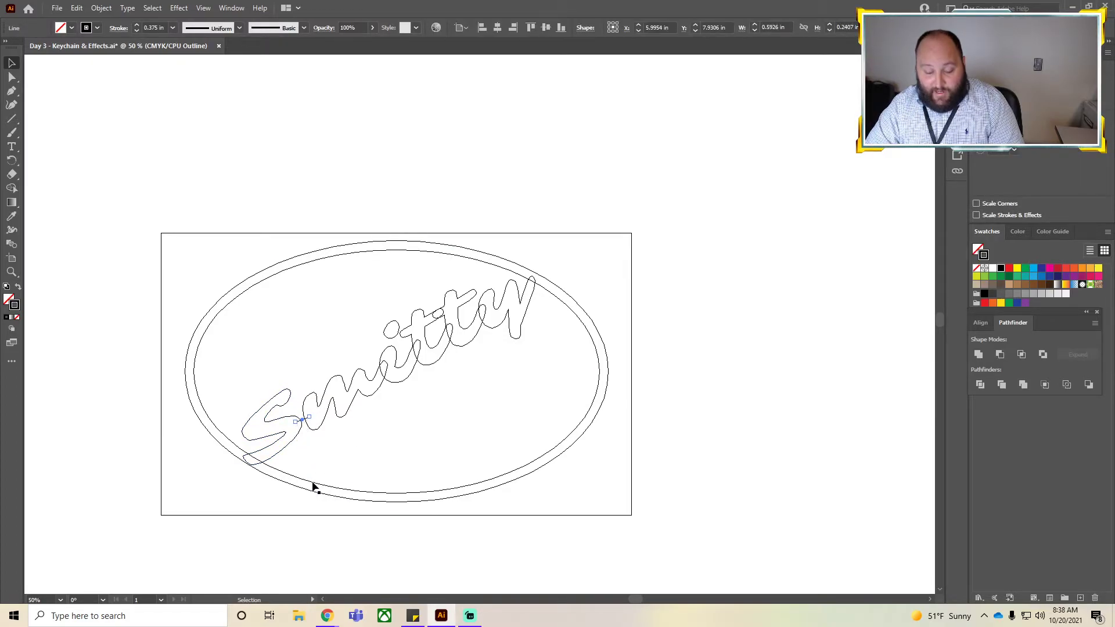
key(ctrl+y)
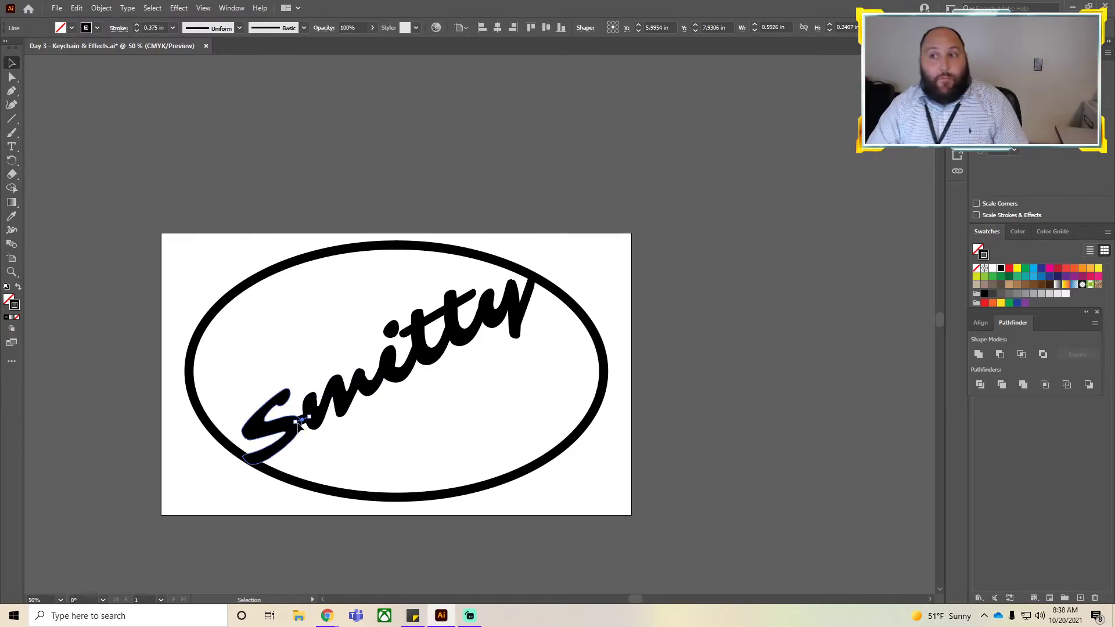
click(100, 8)
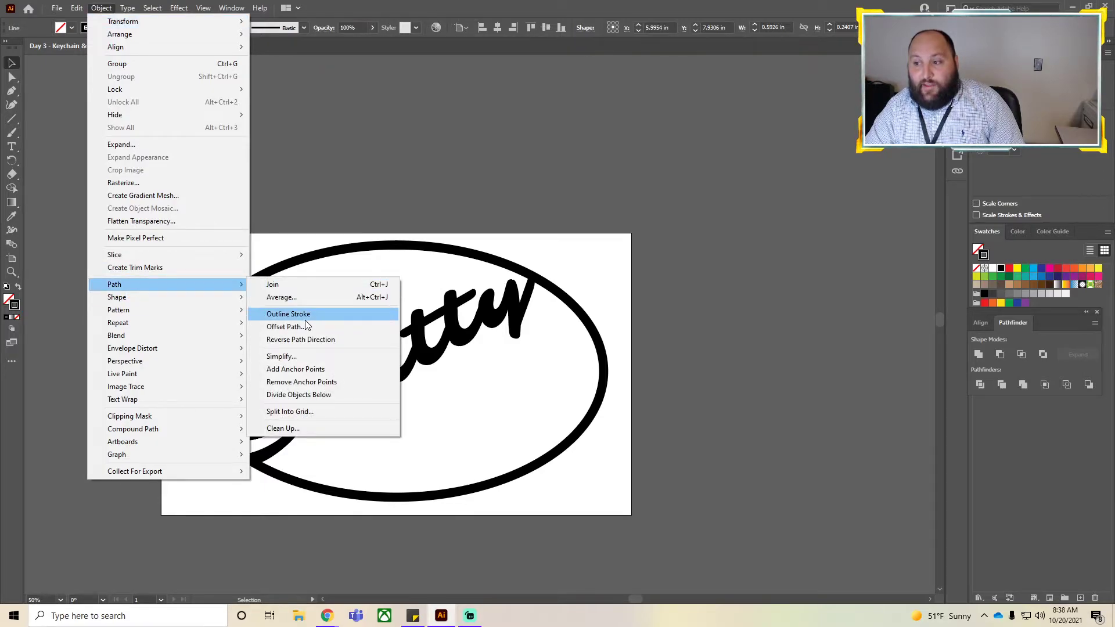
click(289, 314)
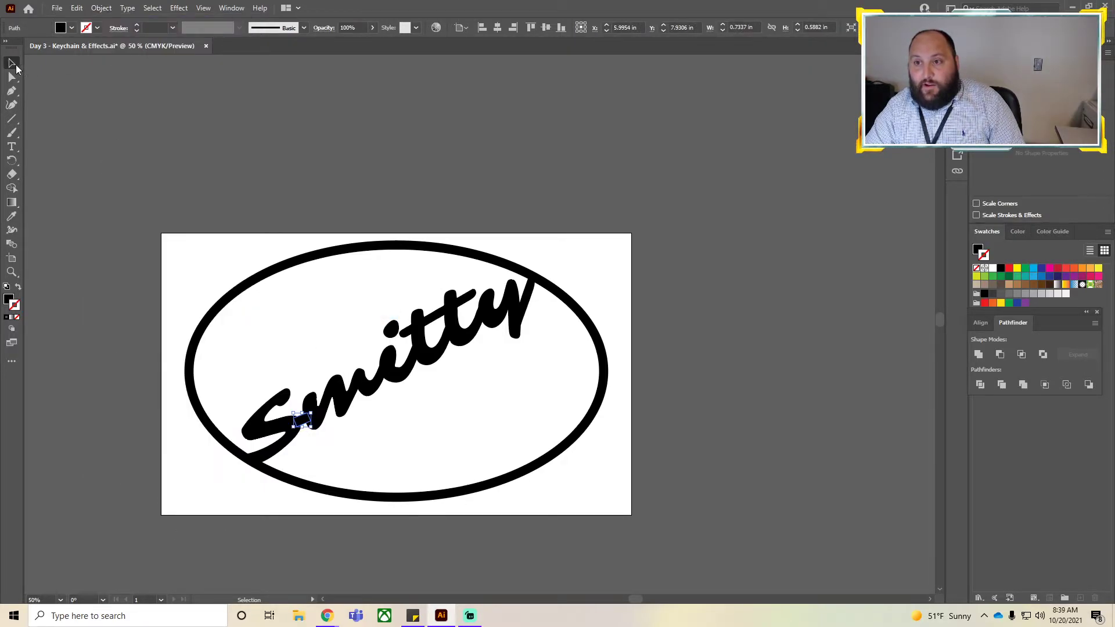
key(ctrl+y)
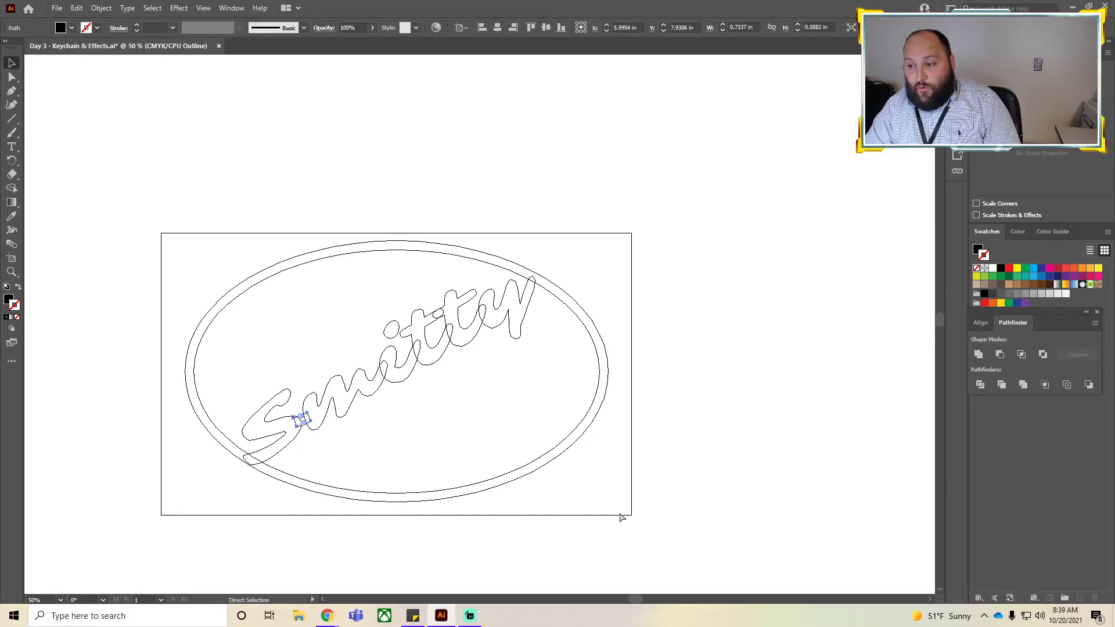
click(427, 551)
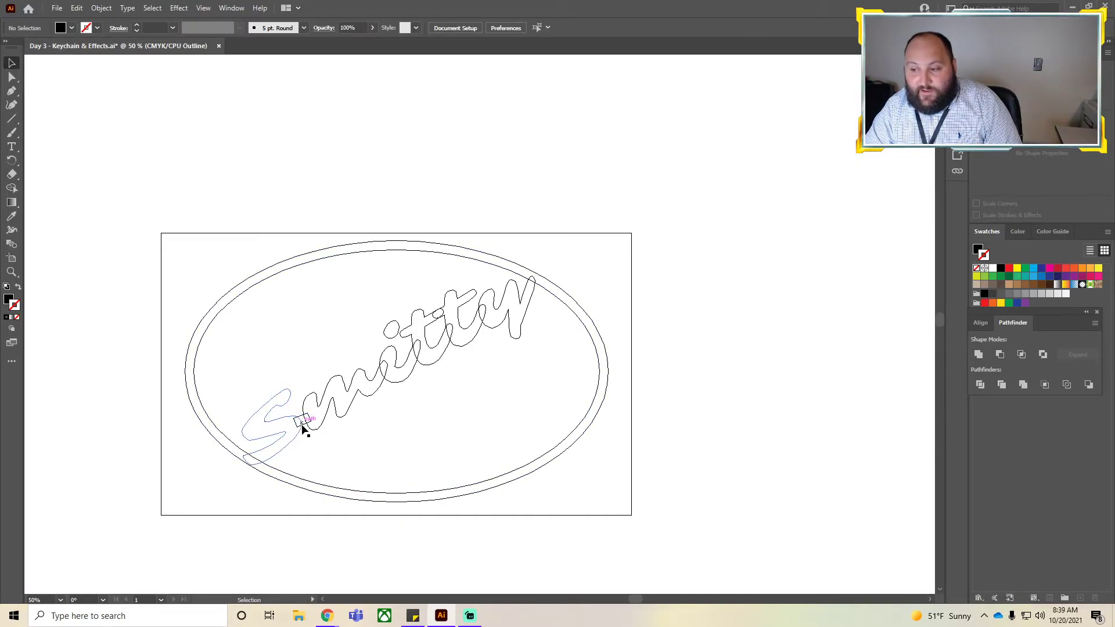
Select the lettering, connecting line and oval border together and unite them into one shape.
drag(287, 416, 287, 416)
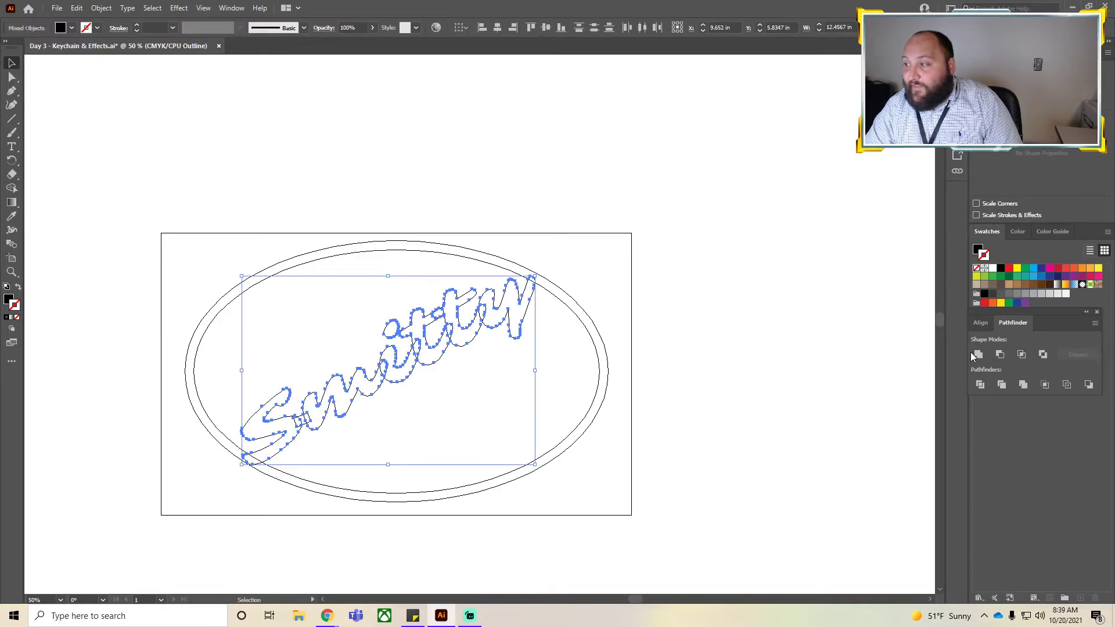
click(624, 432)
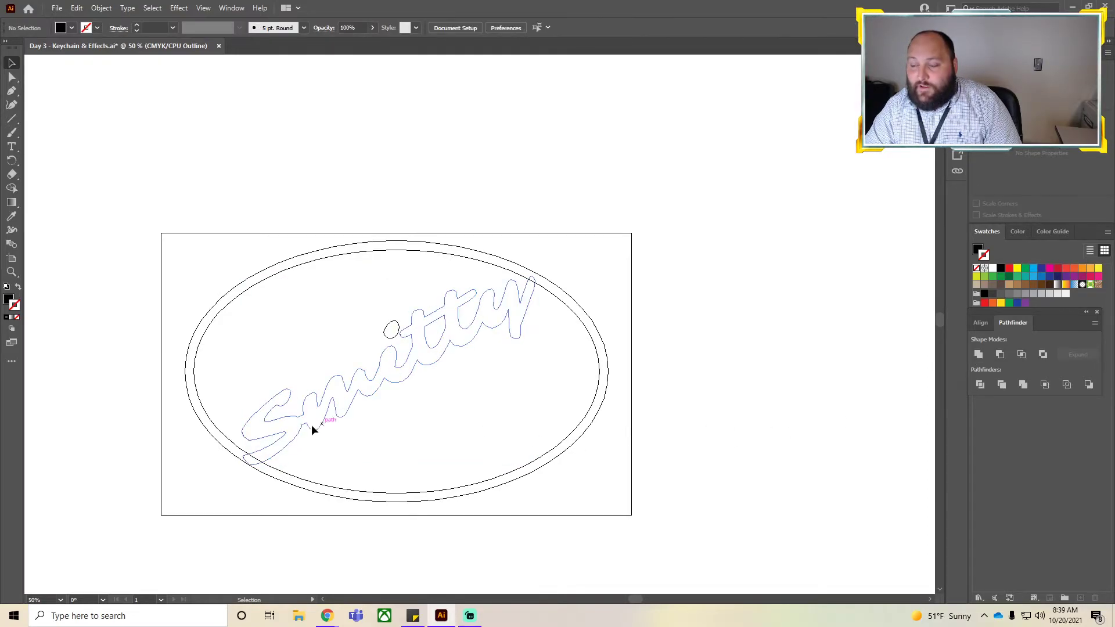
drag(284, 528, 214, 404)
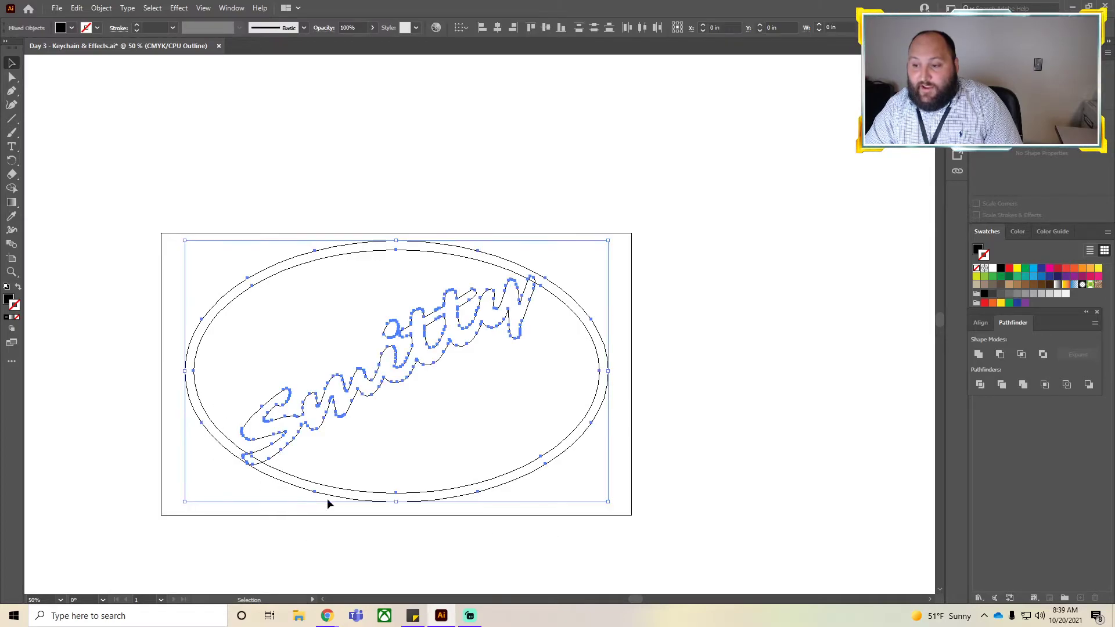
click(980, 356)
click(742, 412)
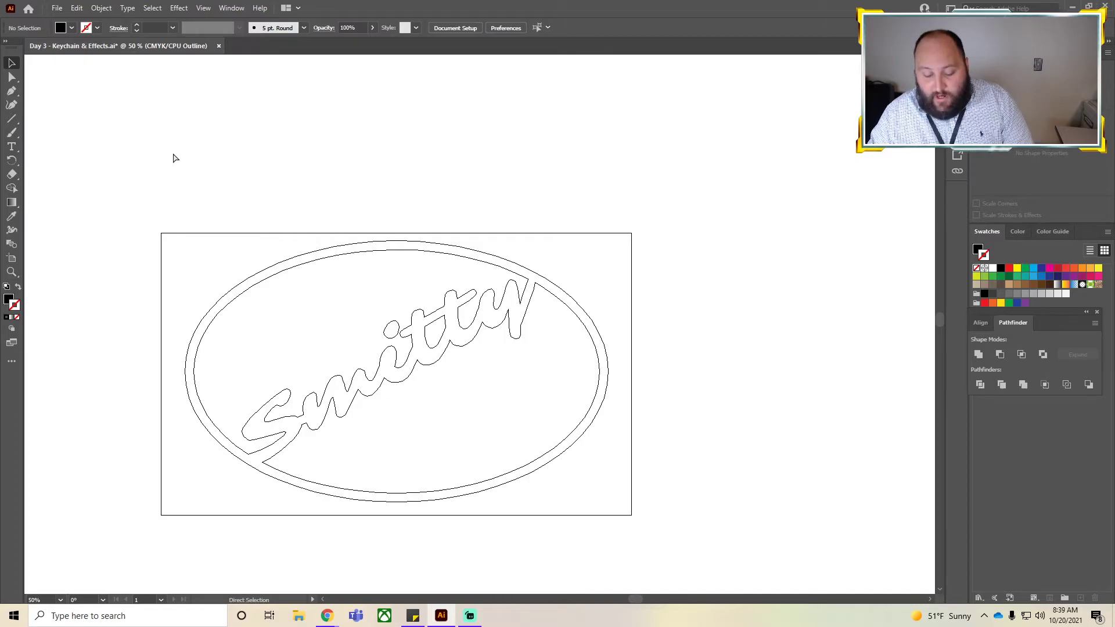
Switch back to preview and inspect the united keychain shape.
key(ctrl+y)
click(590, 428)
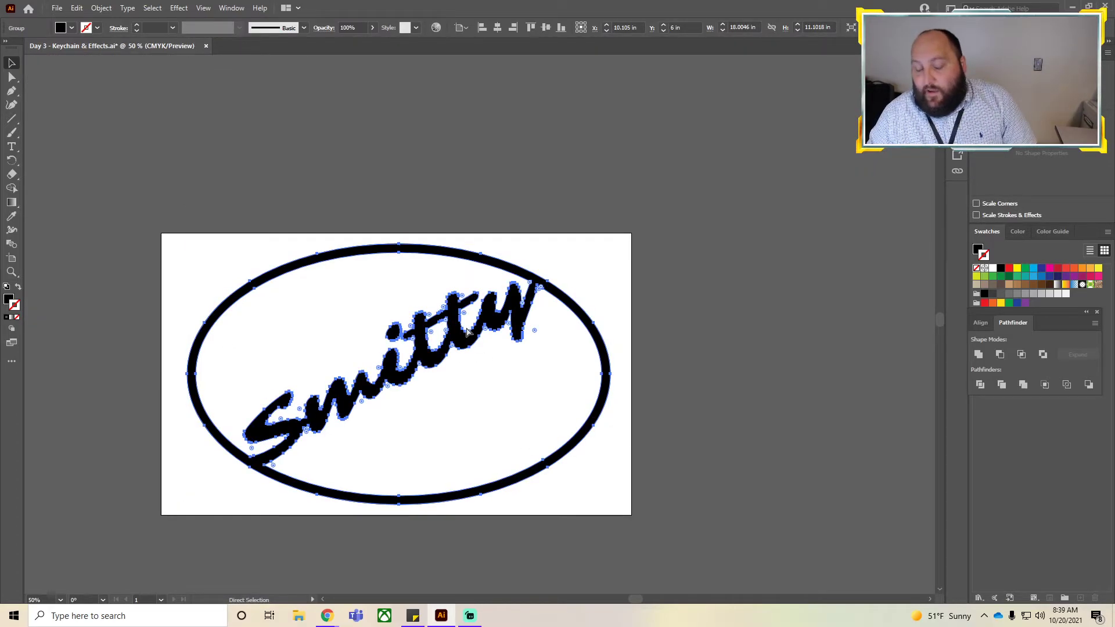
key(ctrl+z)
click(584, 215)
click(549, 287)
click(640, 258)
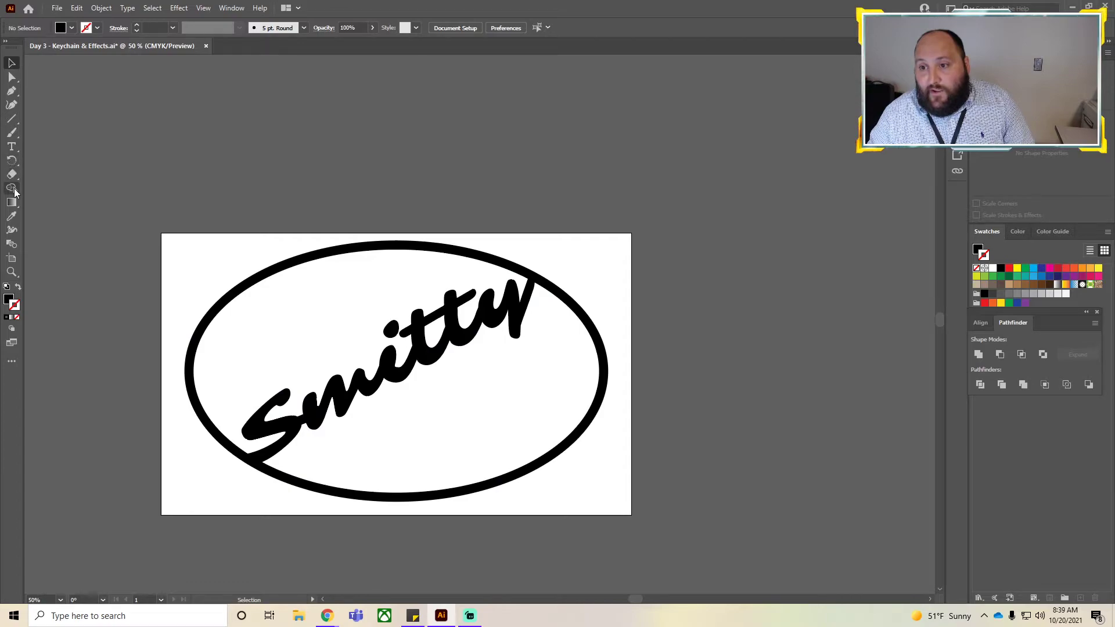
Draw a small ellipse about 1 in by 0.9 in on the oval's upper-left edge for the keyring hole.
right_click(10, 121)
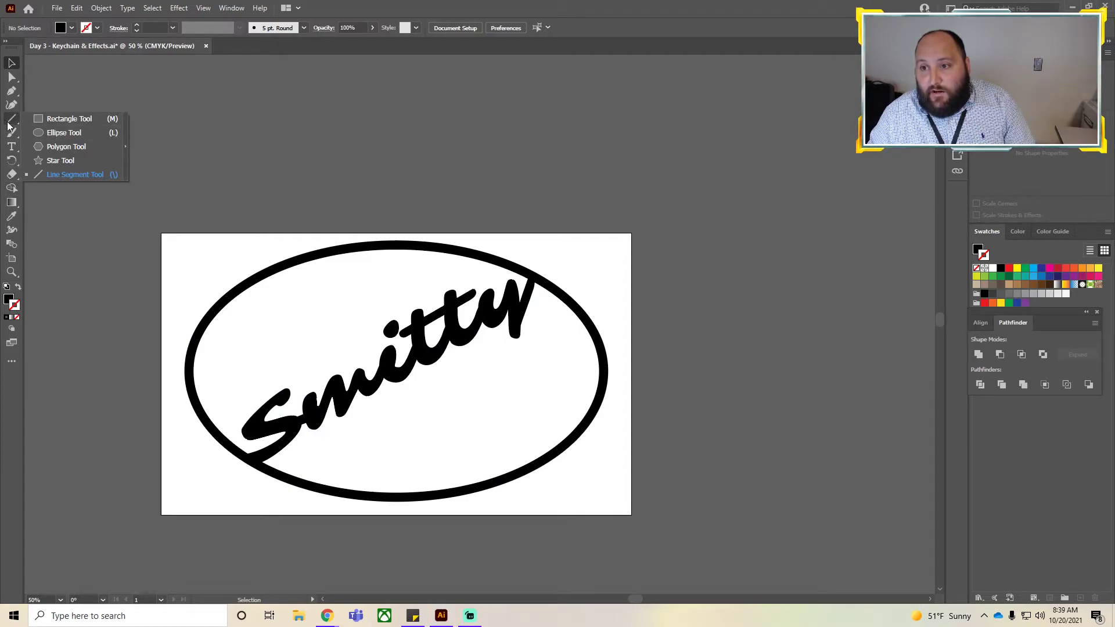
click(58, 132)
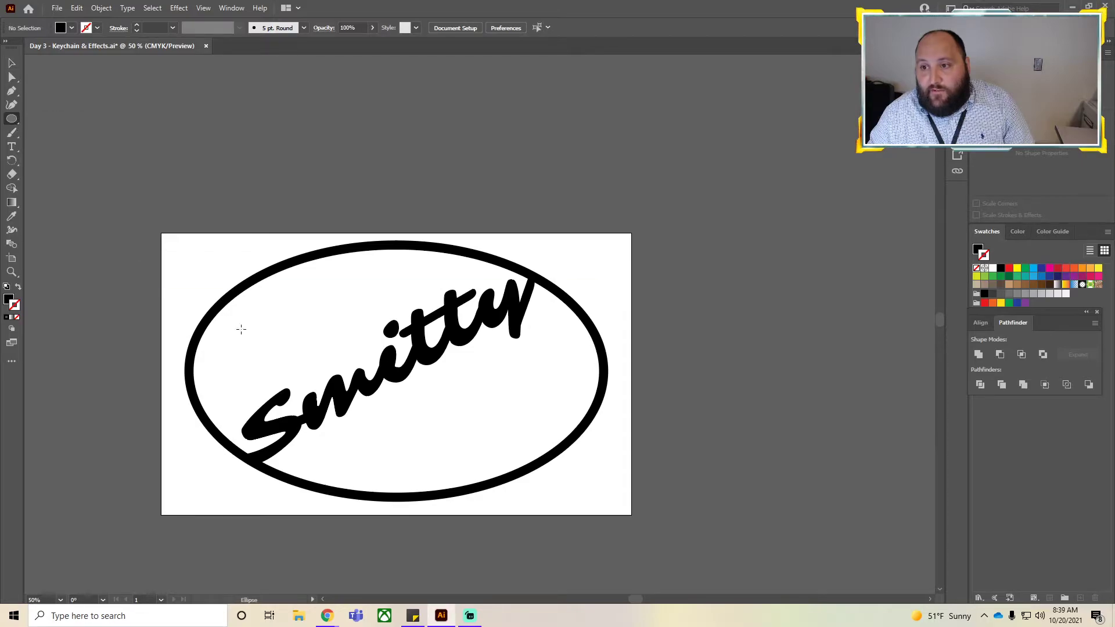
drag(207, 283, 231, 304)
key(v)
click(175, 374)
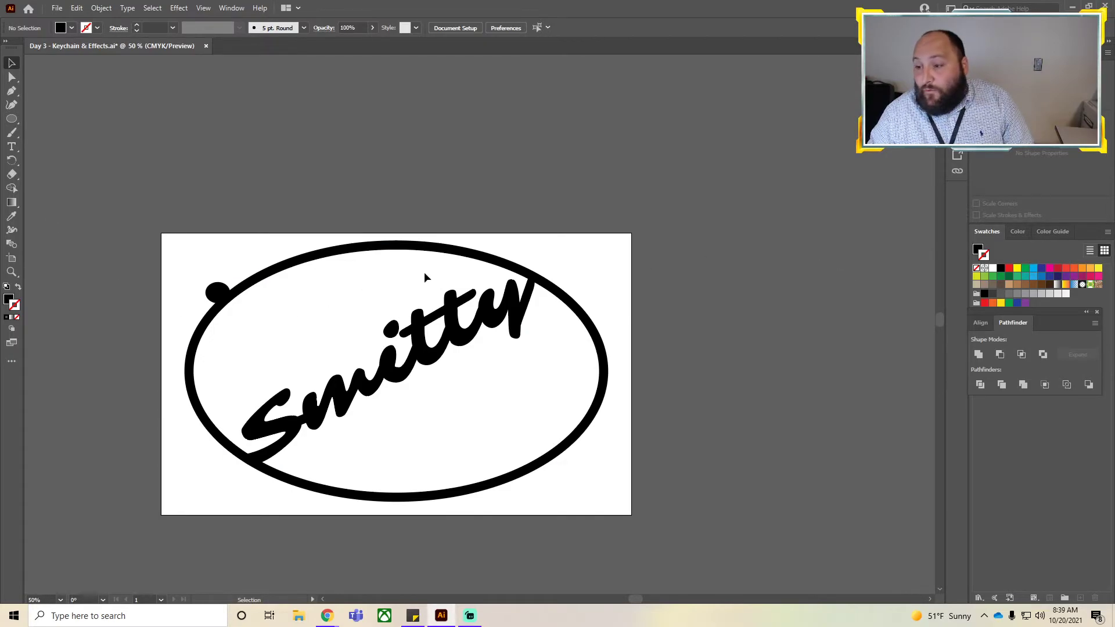
Convert the small ellipse's stroke into an outlined shape.
click(216, 292)
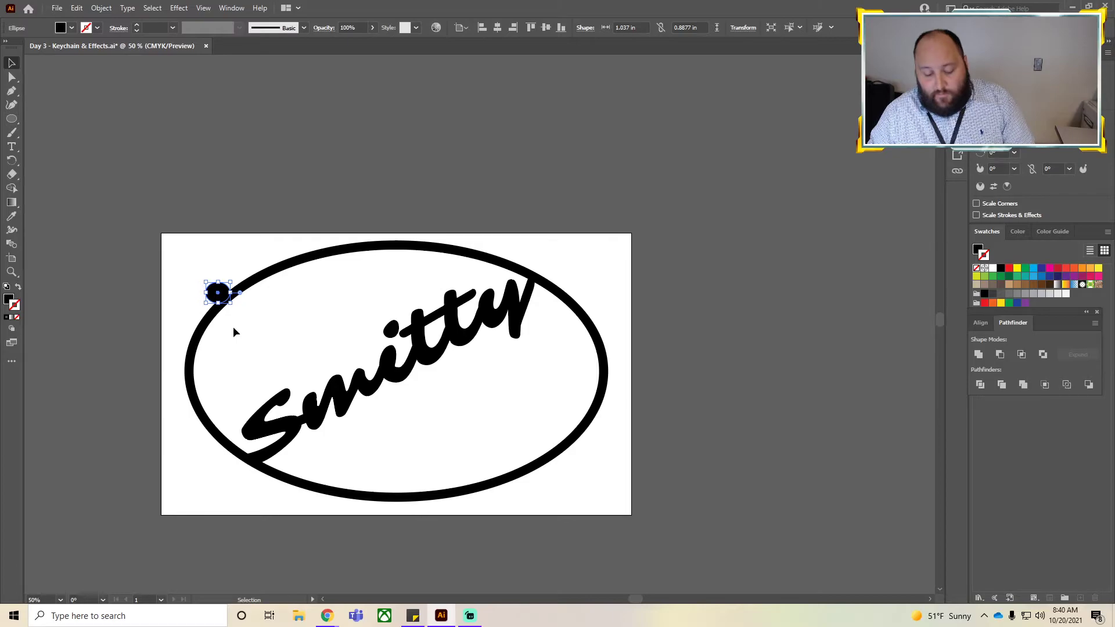
key(ctrl+y)
click(245, 317)
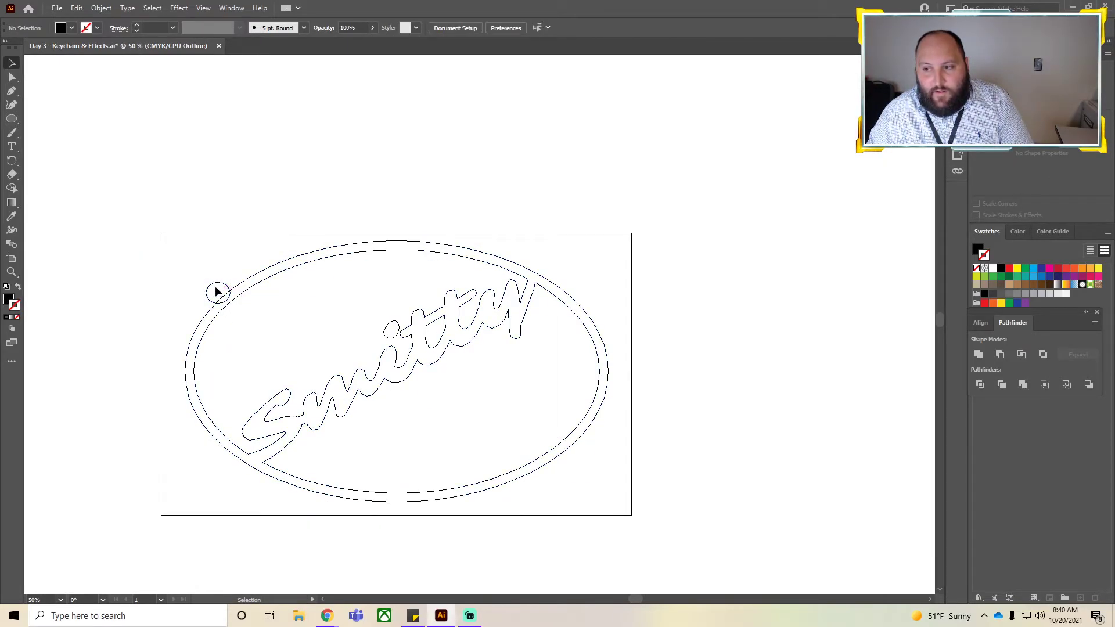
click(215, 289)
click(101, 7)
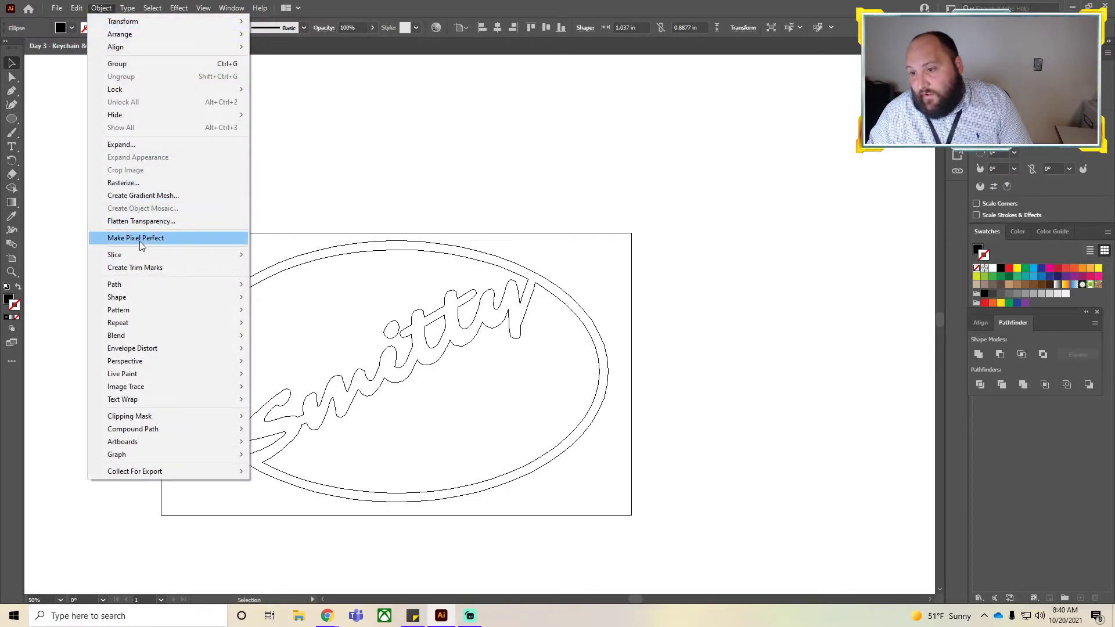
mouse_move(144, 287)
click(271, 313)
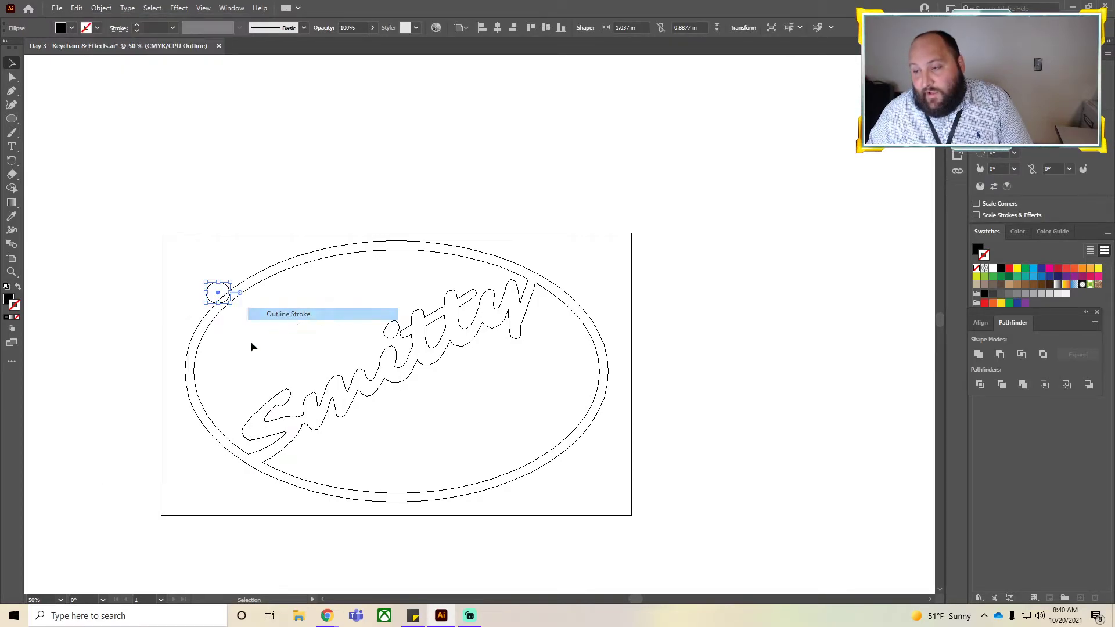
Replace the keyring ellipse with a new circle about 0.67 in across on the oval's upper-left edge.
click(277, 298)
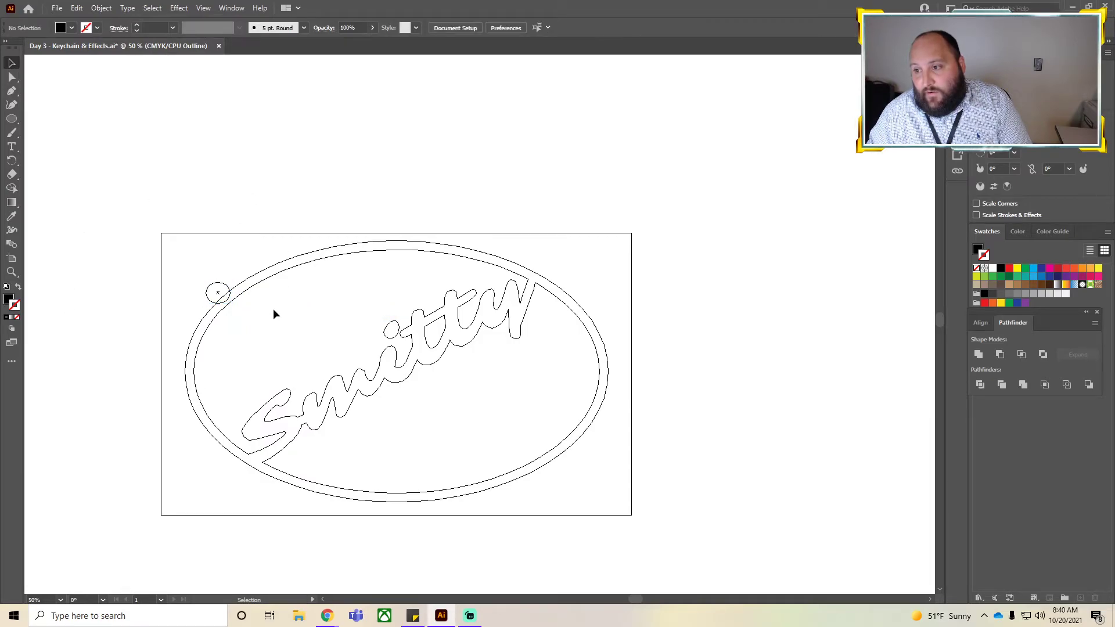
key(ctrl+z)
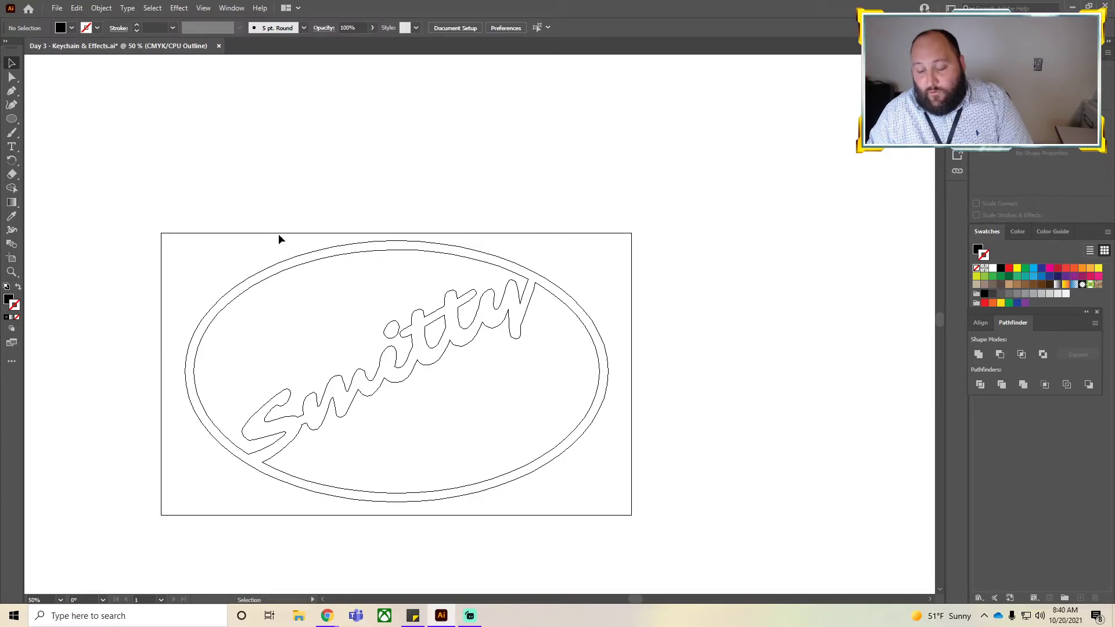
key(ctrl+y)
click(11, 119)
drag(210, 289, 226, 305)
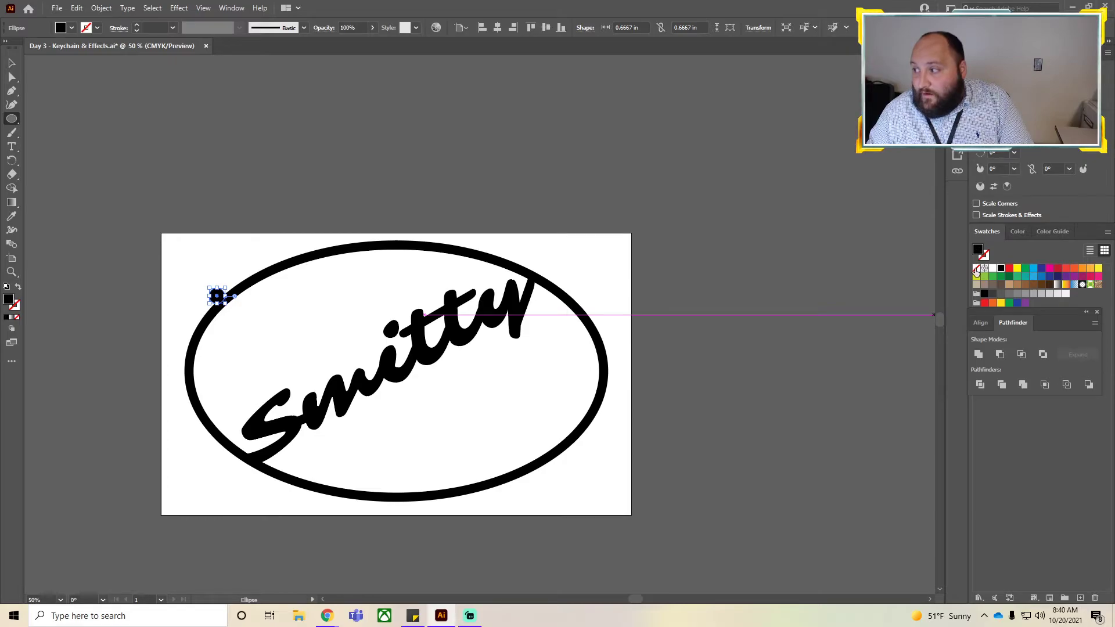
Give the small circle no fill, a black stroke and a 0.125 in stroke weight.
click(976, 268)
click(989, 258)
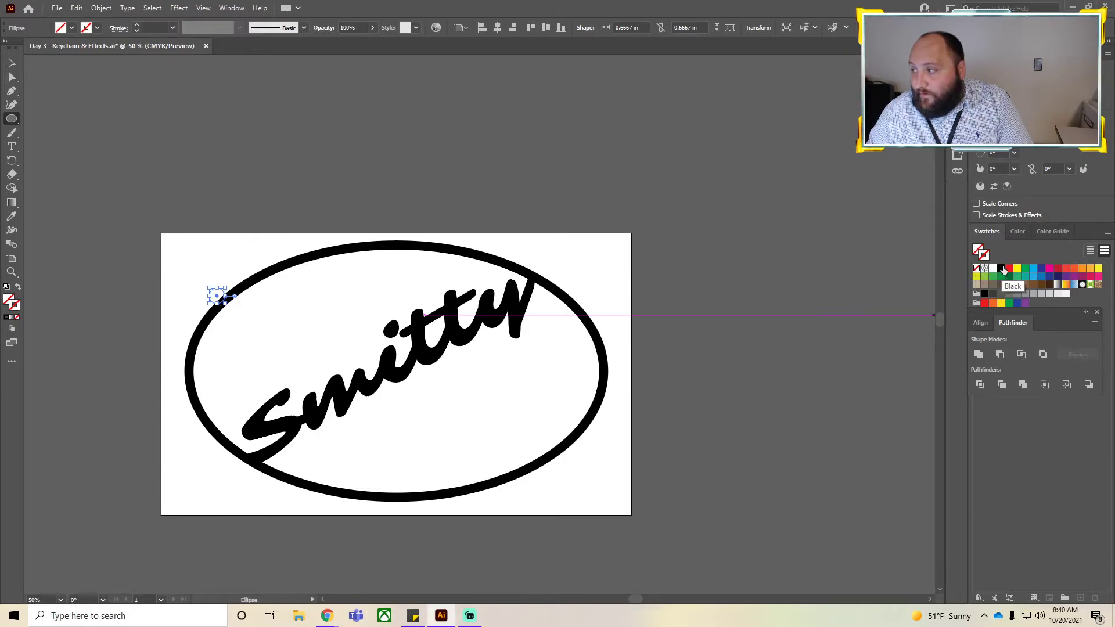
click(1000, 267)
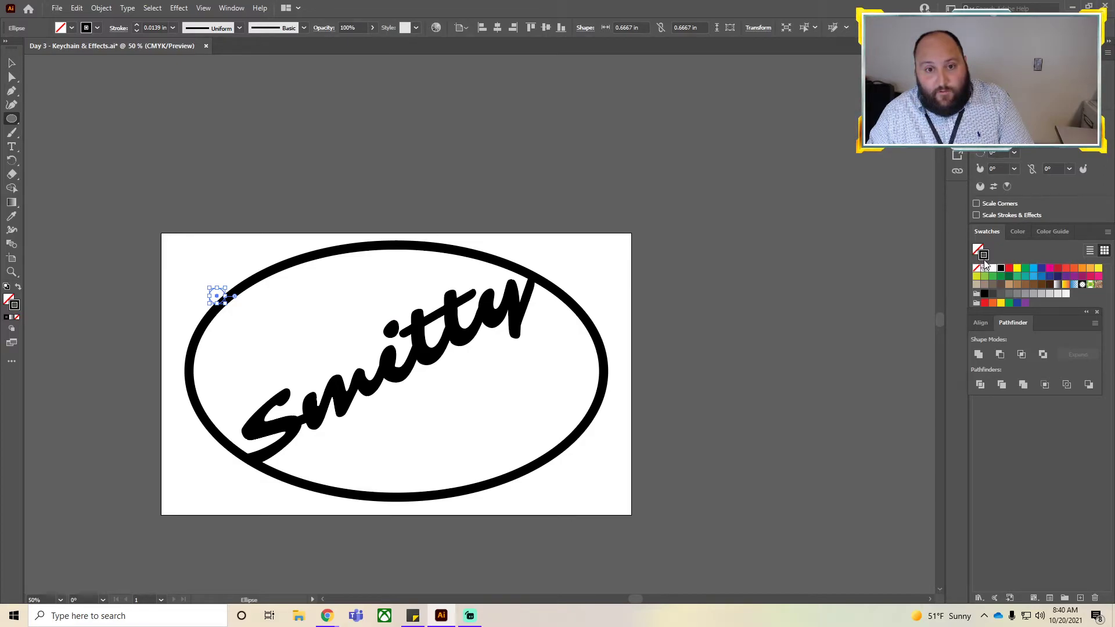
click(137, 26)
Convert the small circle's stroke into an outlined shape.
click(11, 64)
click(270, 201)
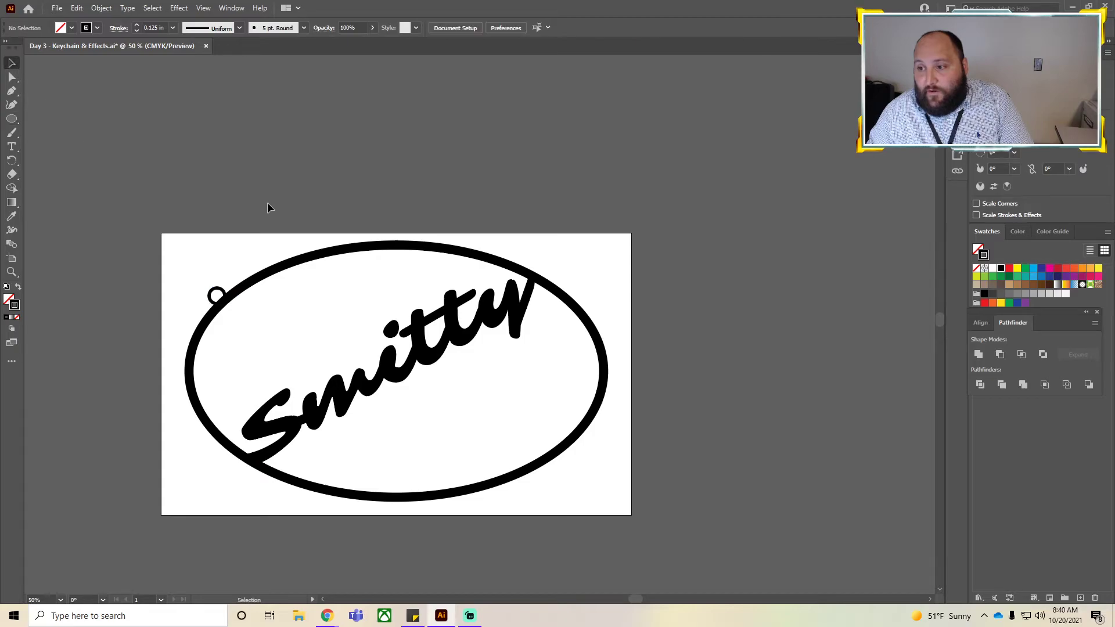
key(ctrl+y)
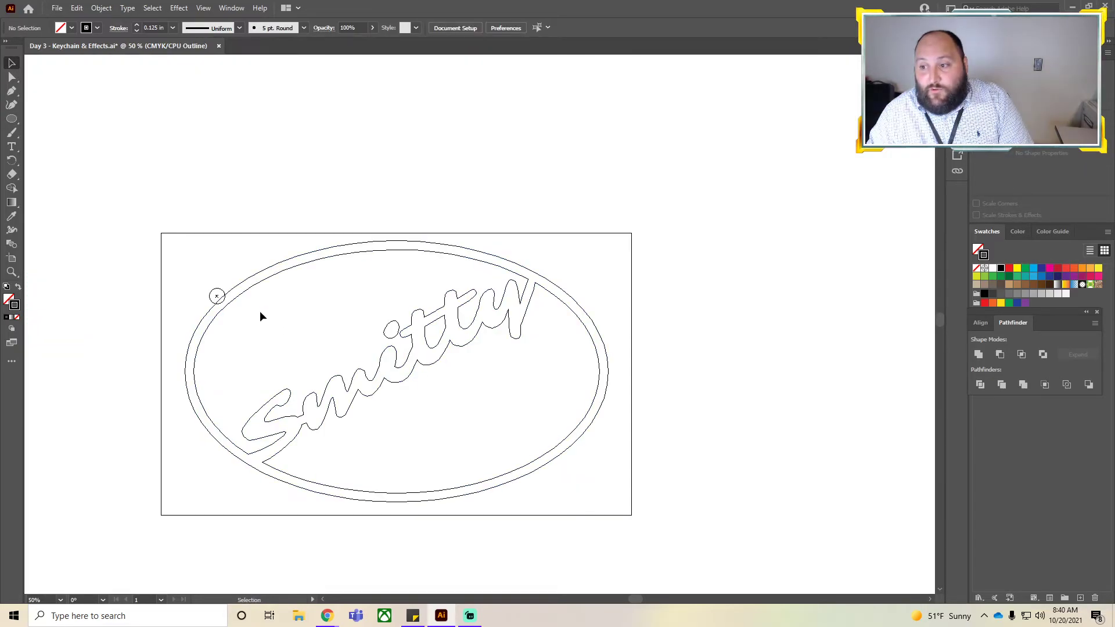
click(214, 296)
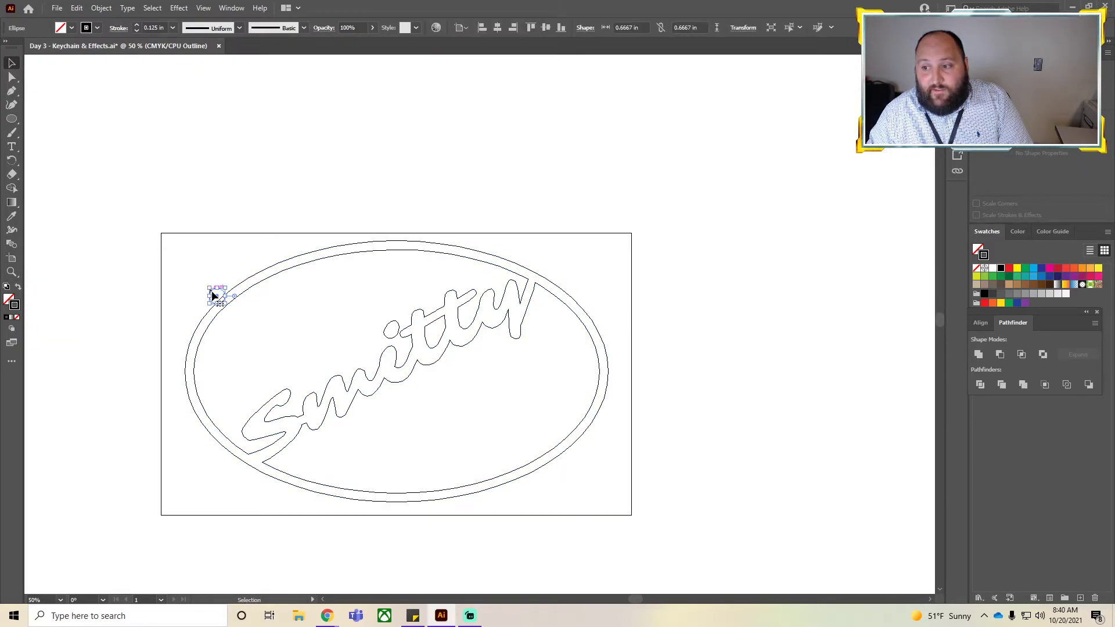
click(101, 7)
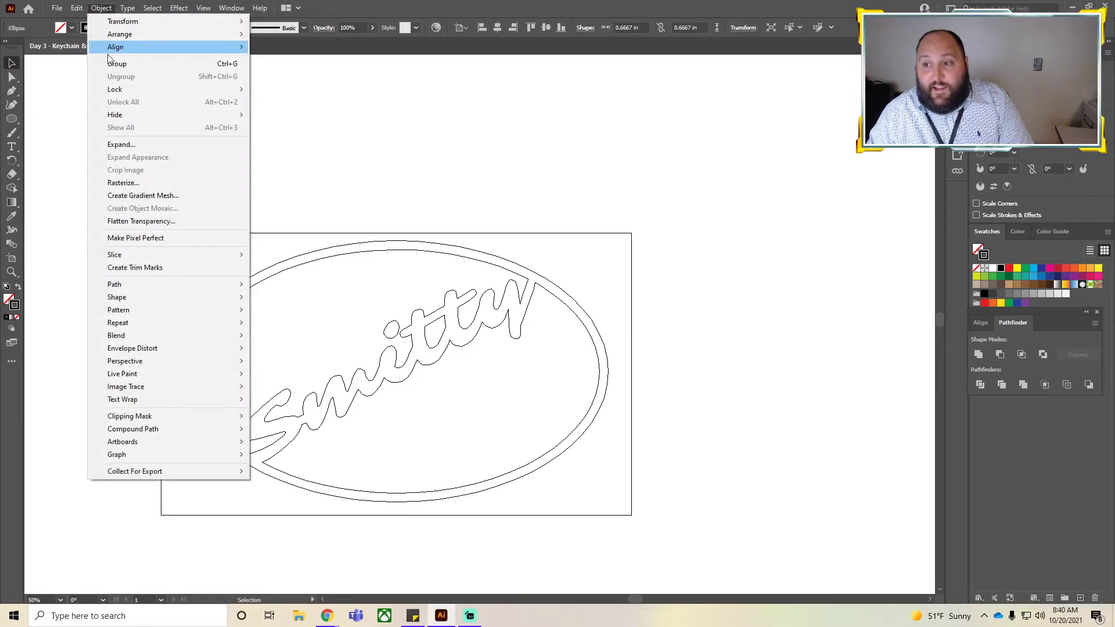
mouse_move(145, 284)
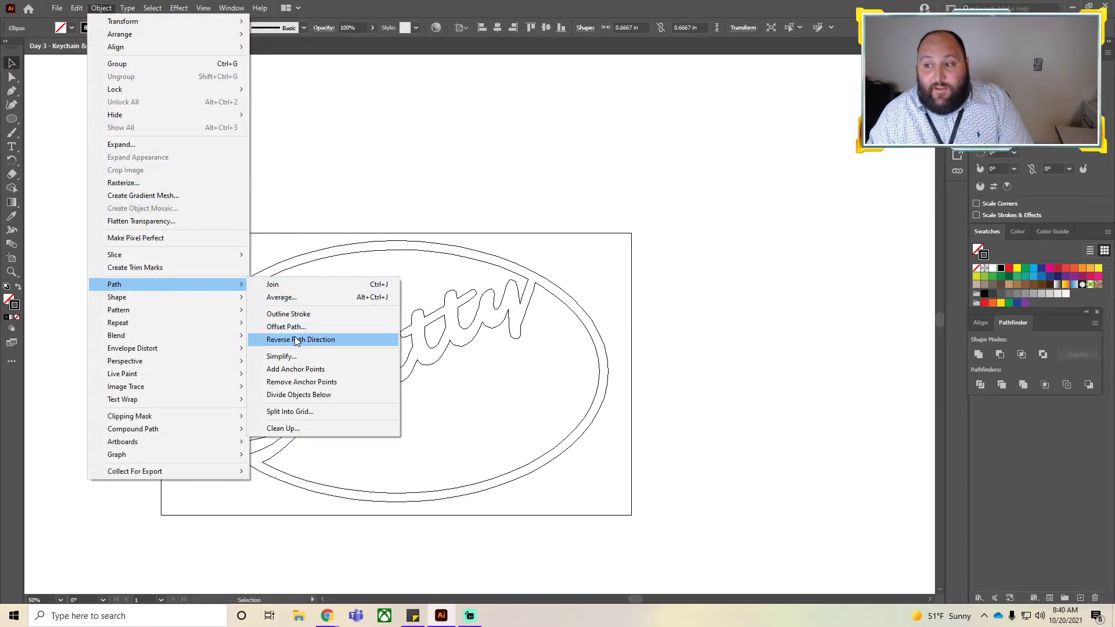
click(294, 314)
click(213, 318)
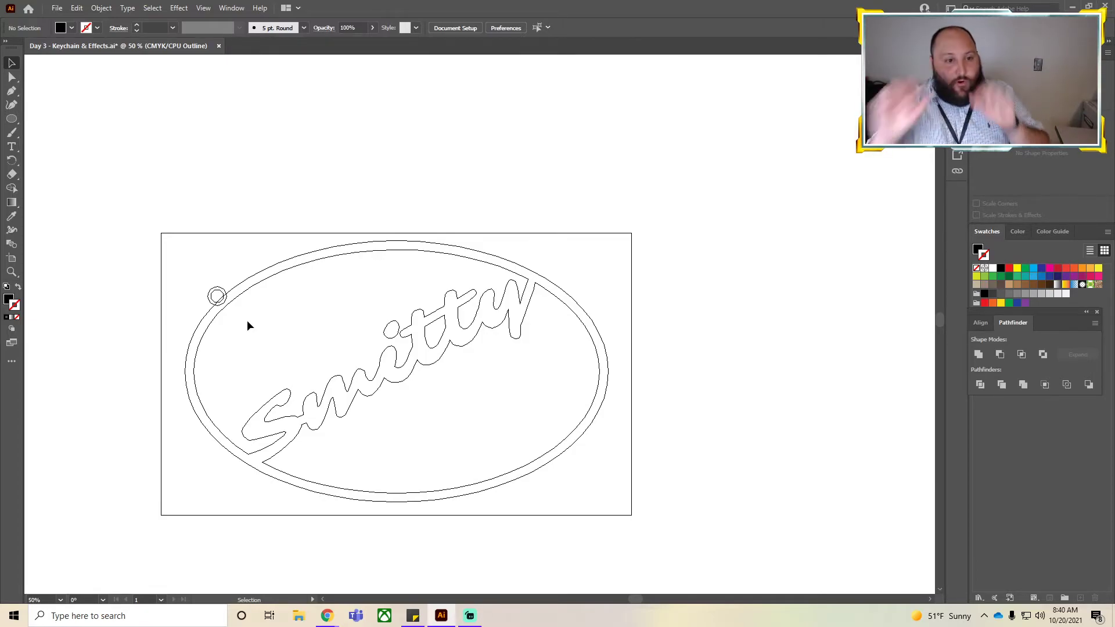
Select the keychain shape and keyring circle together and group them.
drag(260, 317, 187, 420)
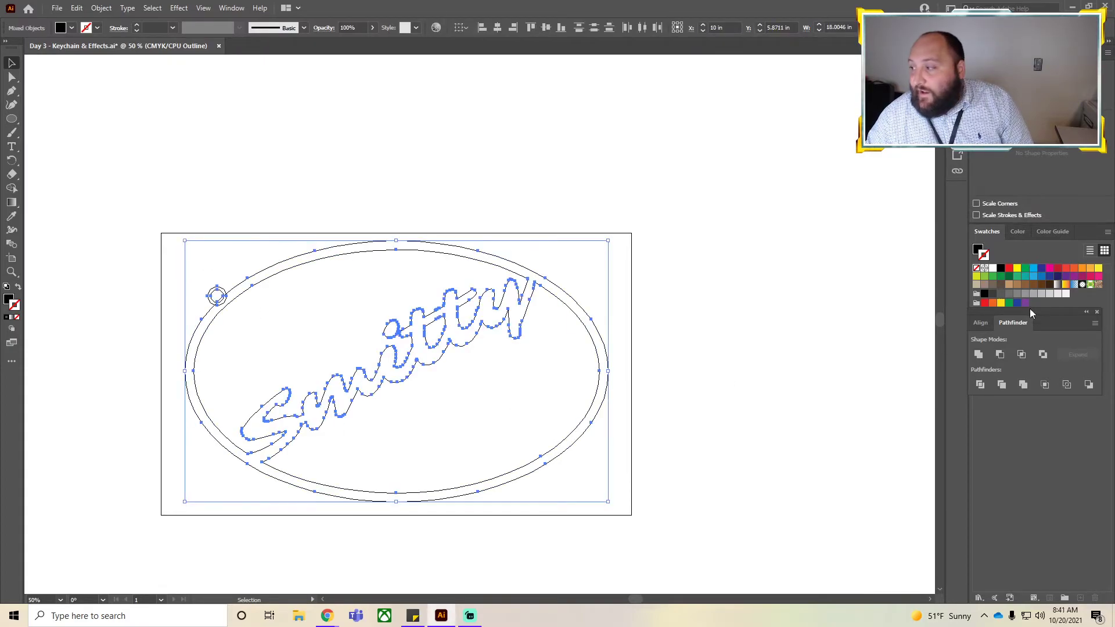
key(ctrl+g)
click(301, 204)
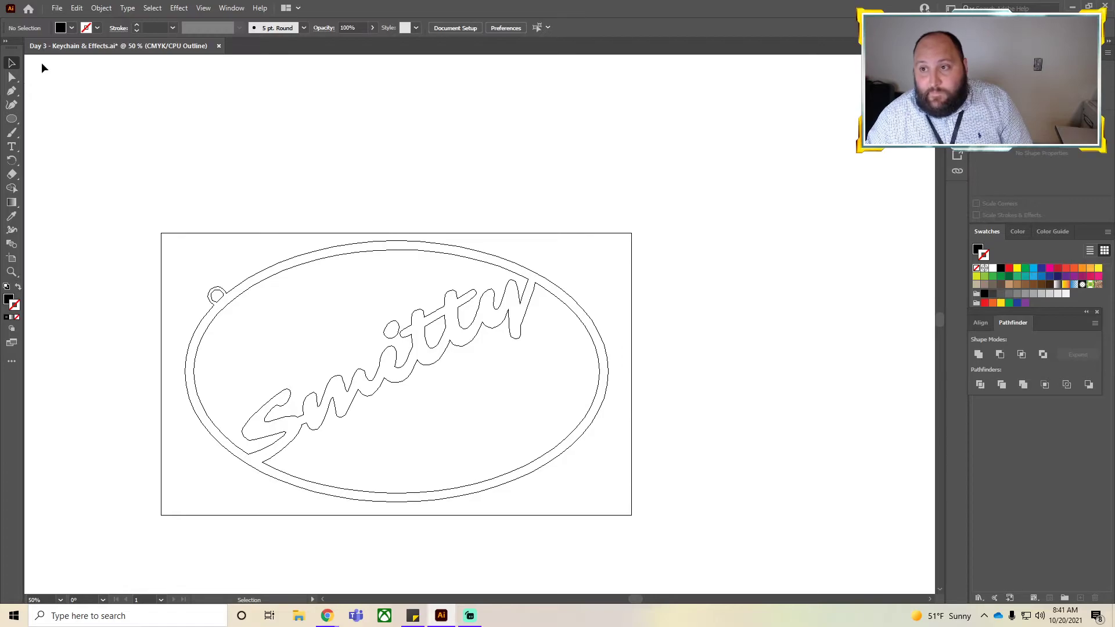
key(ctrl+y)
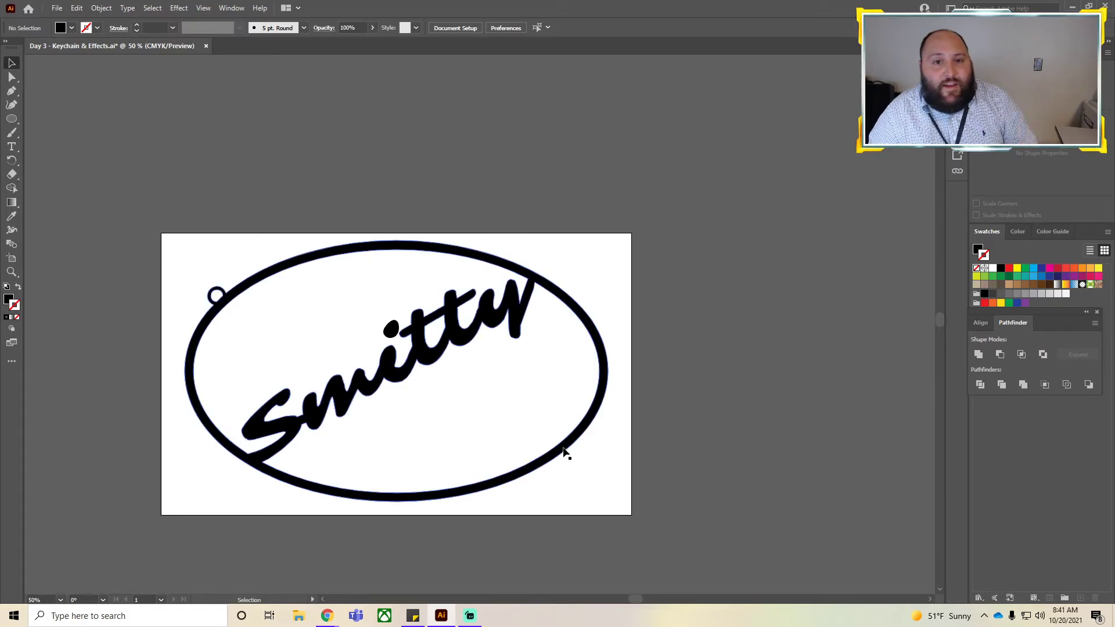
Scale the grouped keychain down to a small size in the artboard's upper-left corner.
drag(133, 191, 610, 518)
right_click(436, 361)
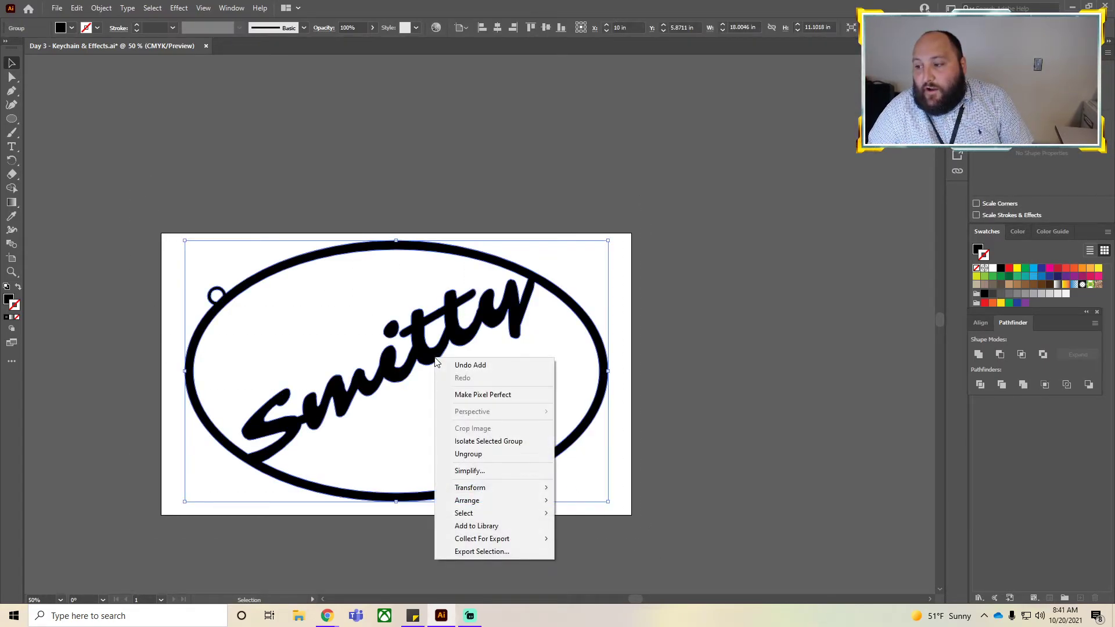
click(185, 240)
drag(186, 240, 462, 432)
key(ctrl+z)
drag(185, 240, 480, 419)
drag(518, 449, 210, 275)
click(274, 431)
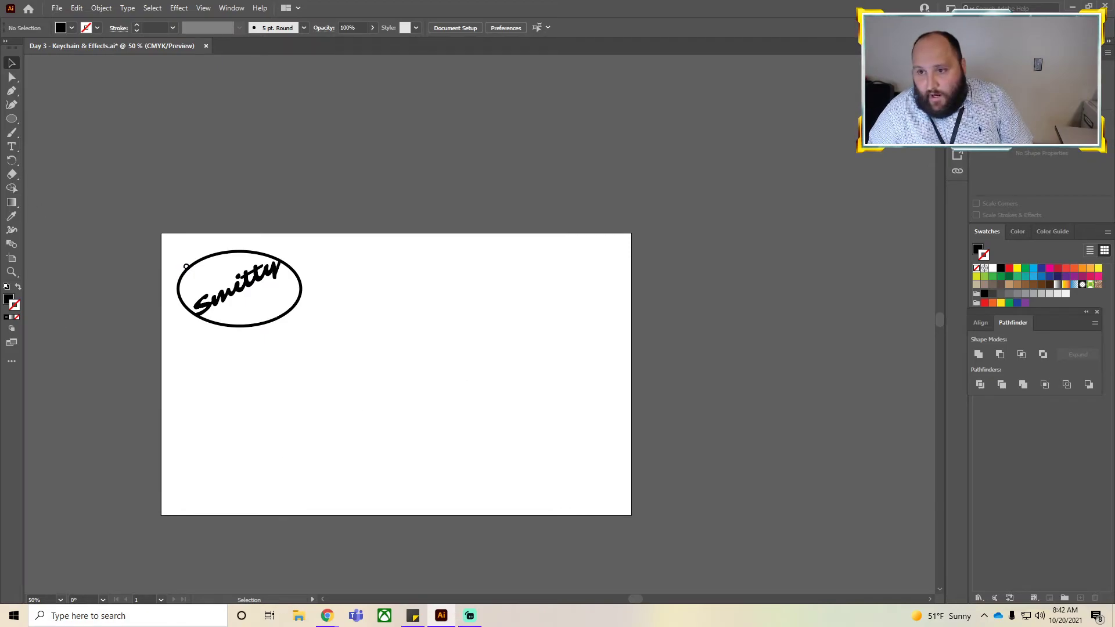
Draw a rectangle about 10.5 in by 6.4 in with a CMYK Red fill and black stroke.
drag(14, 122, 52, 115)
drag(346, 349, 593, 499)
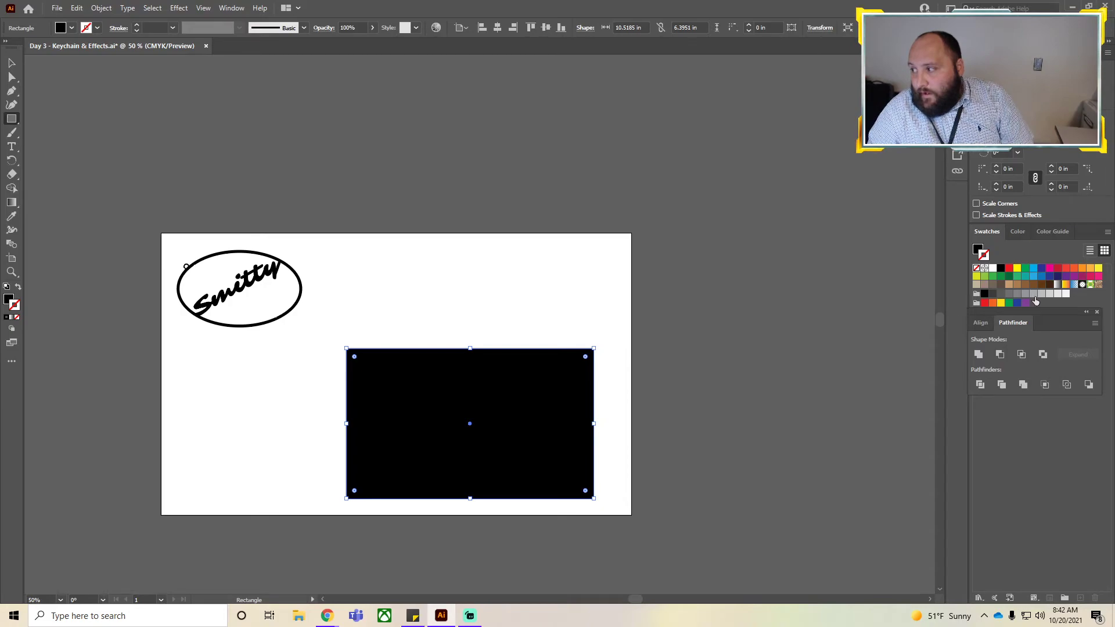
click(1010, 270)
click(979, 250)
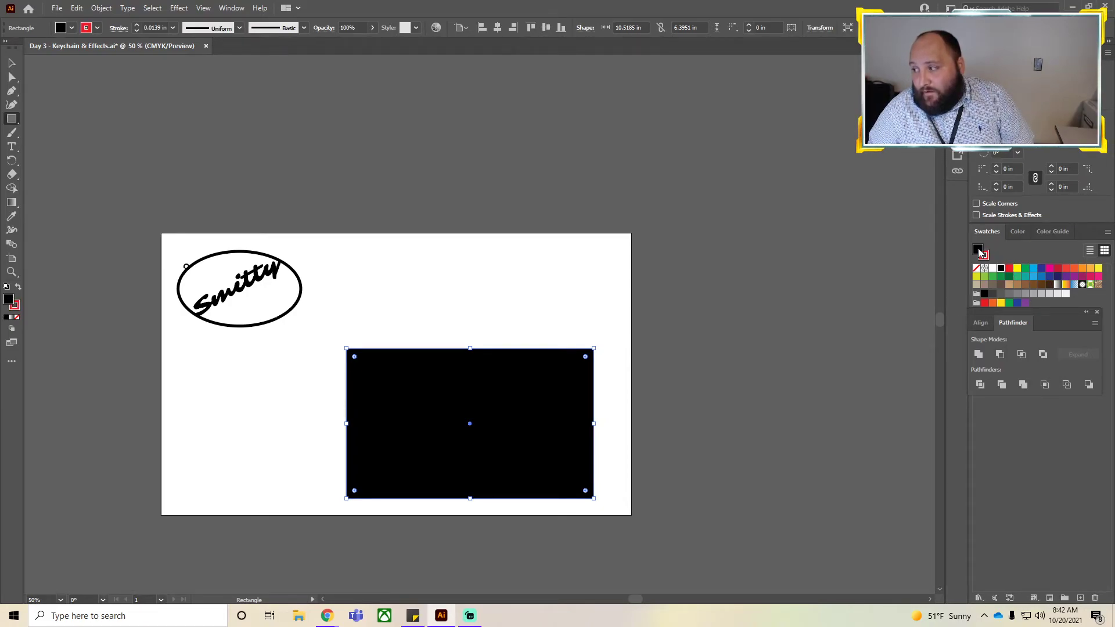
click(1009, 268)
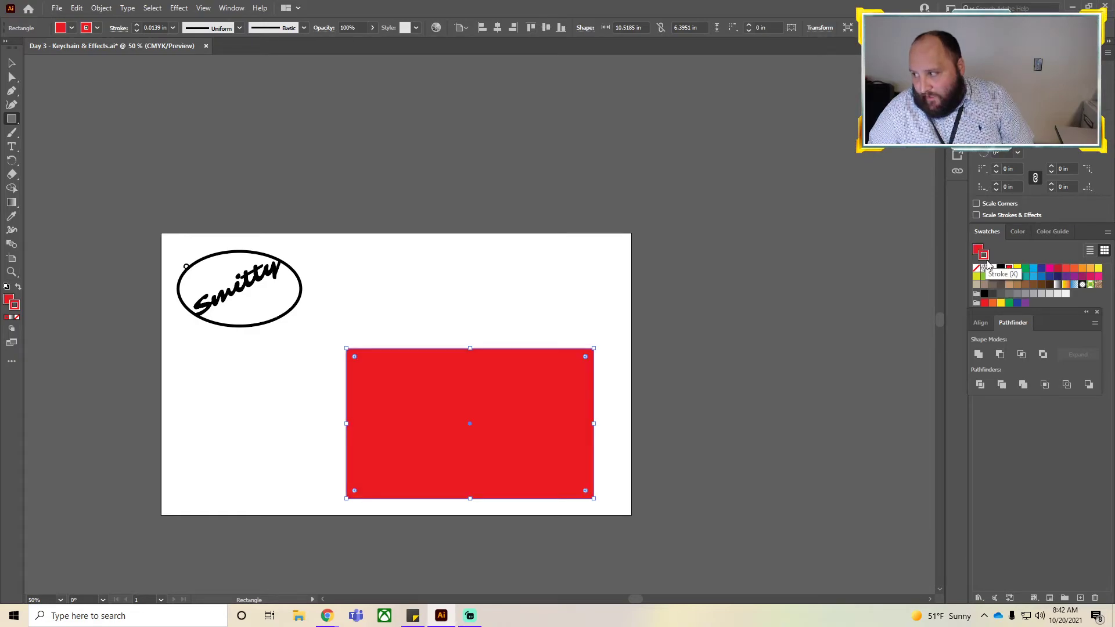
shift+click(1001, 271)
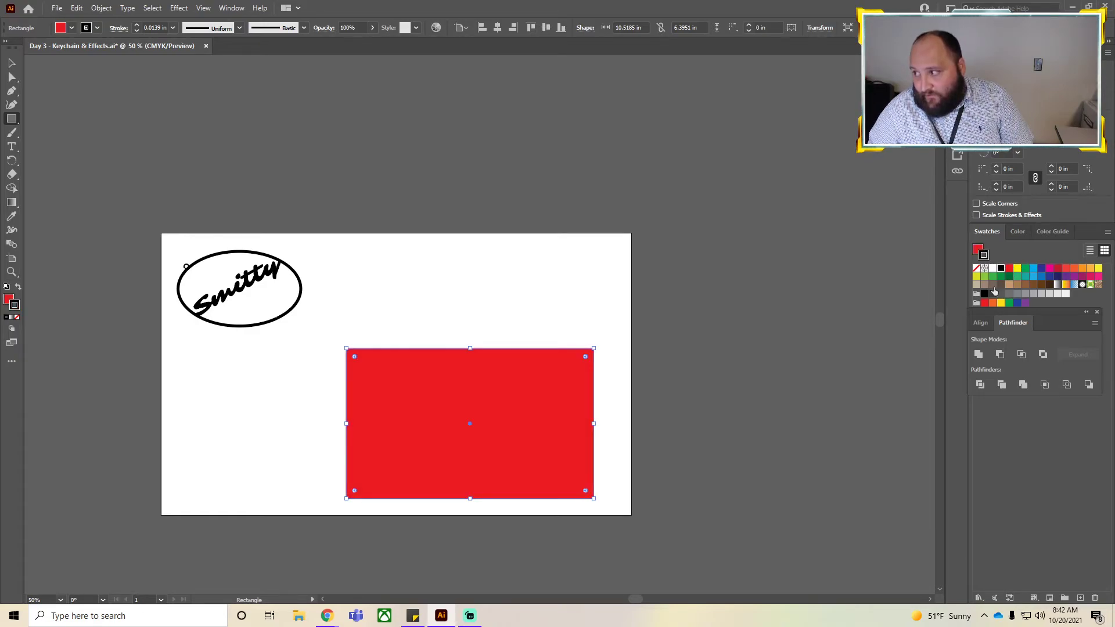
Set the rectangle's stroke weight to 0.125 in and move it slightly up and left.
click(11, 63)
click(294, 221)
click(421, 413)
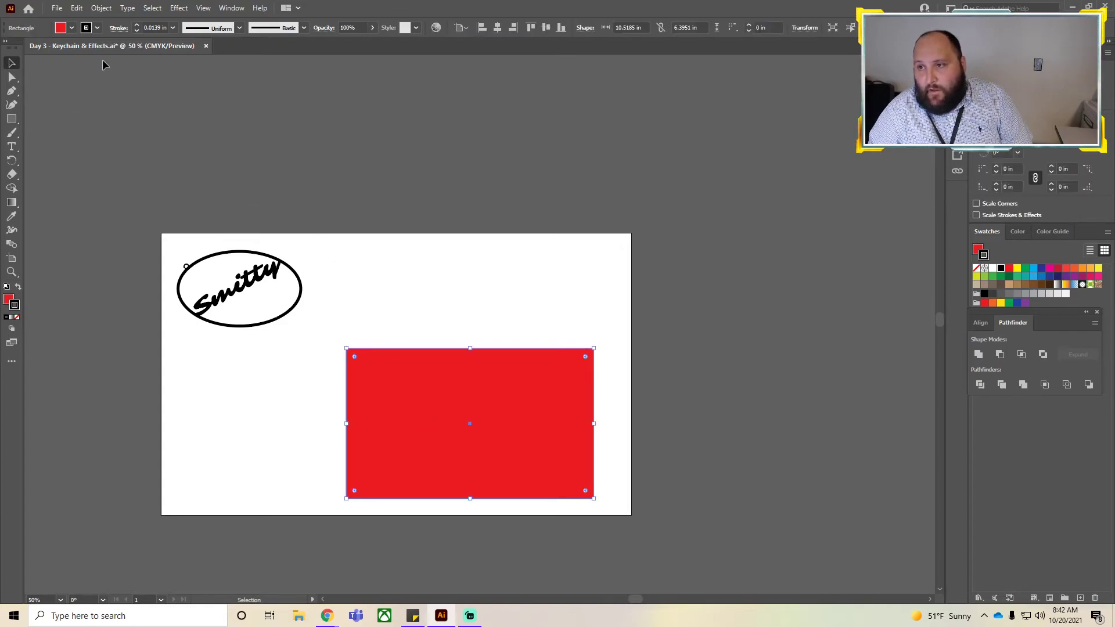
click(136, 25)
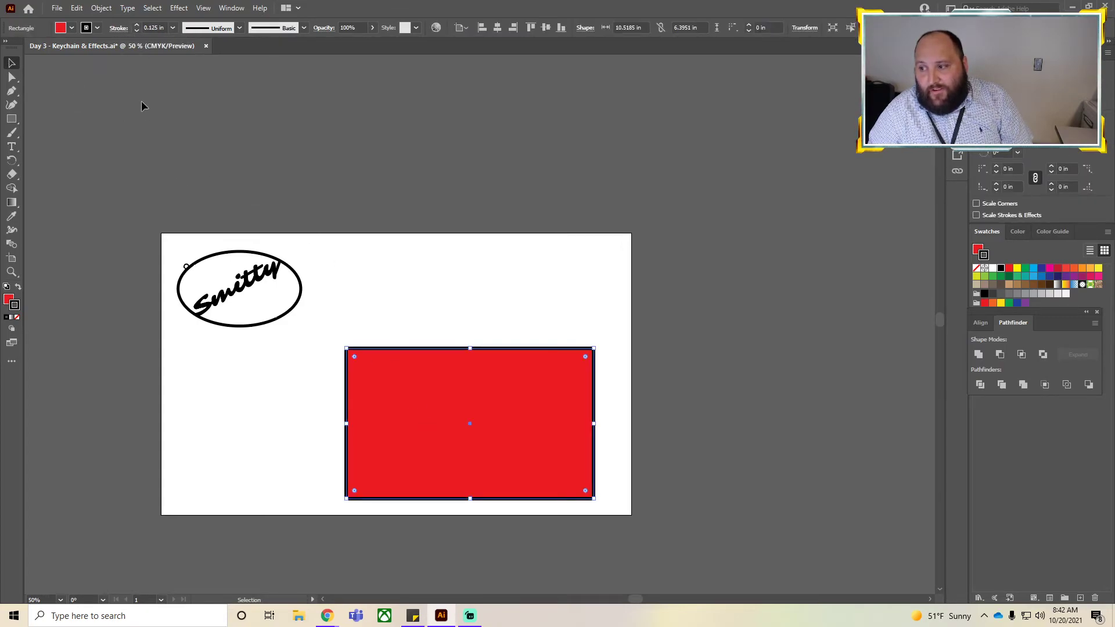
drag(415, 401, 401, 377)
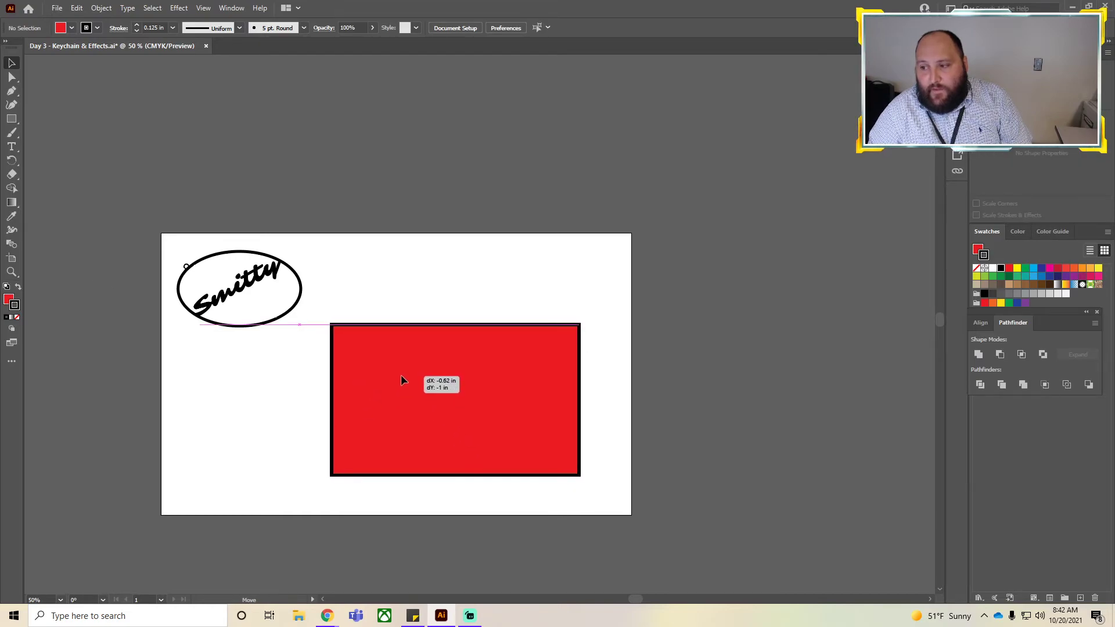
click(677, 332)
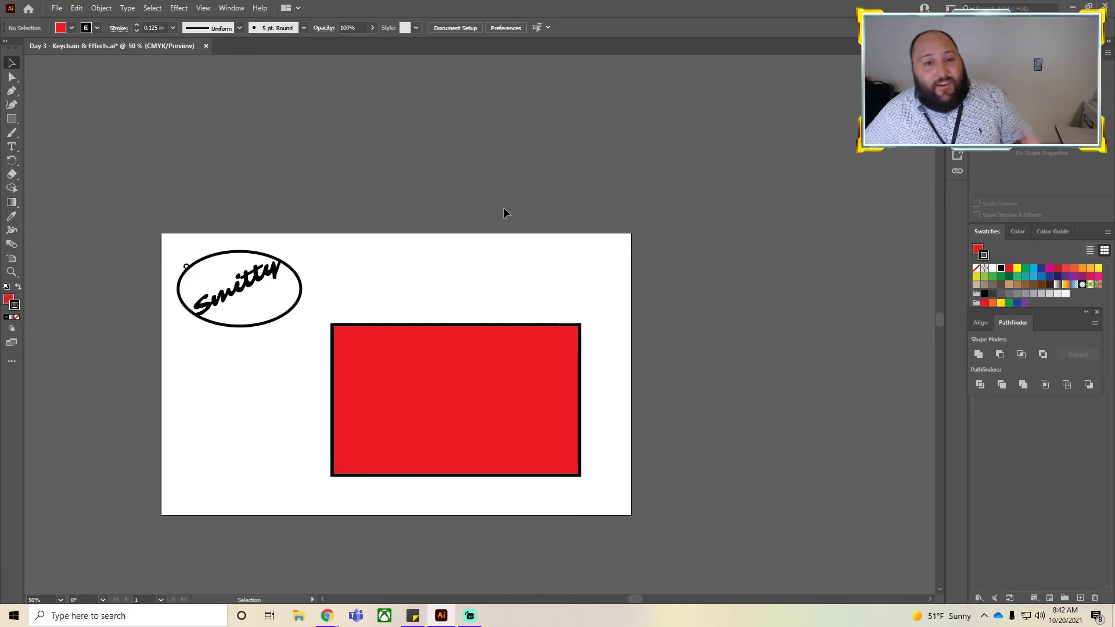
Open the 3D Extrude & Bevel effect for the rectangle and try rotating the preview cube freely.
click(463, 375)
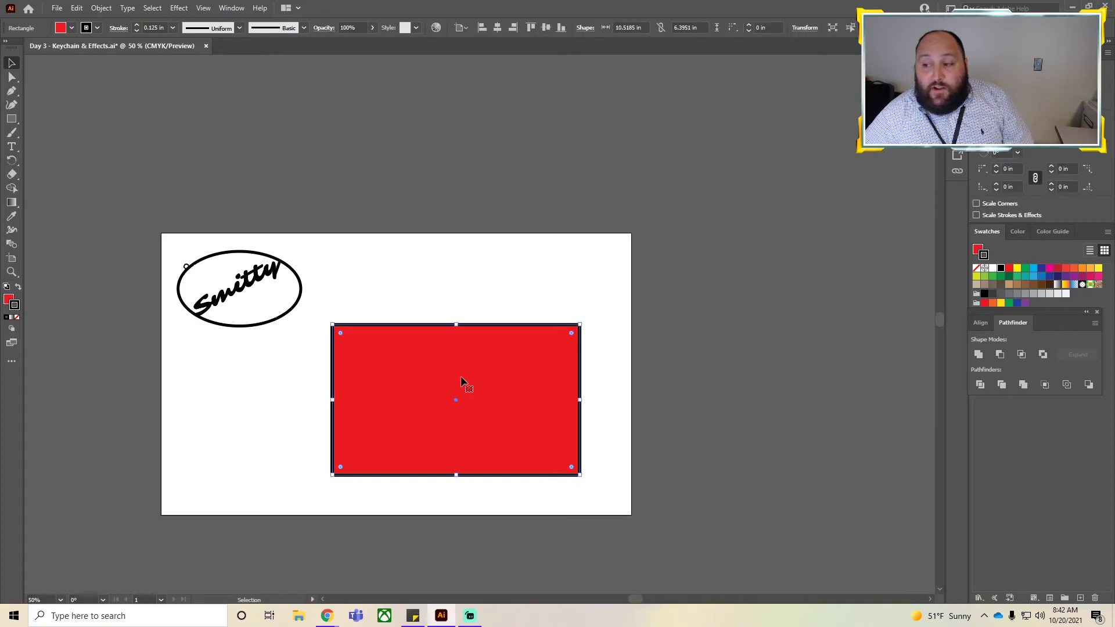
click(180, 10)
mouse_move(200, 76)
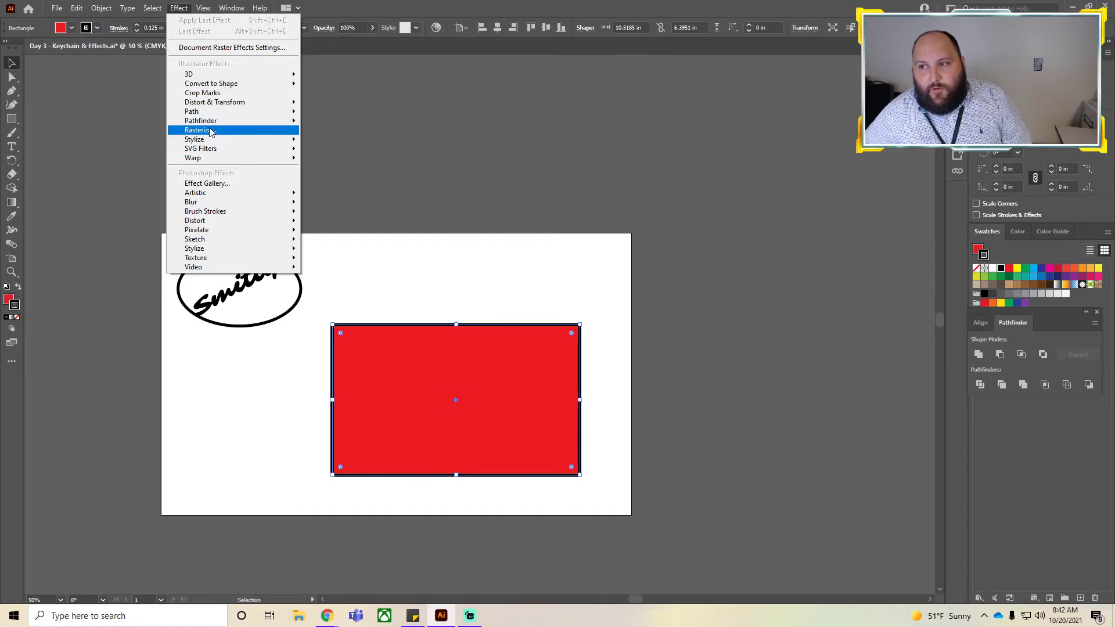
mouse_move(228, 121)
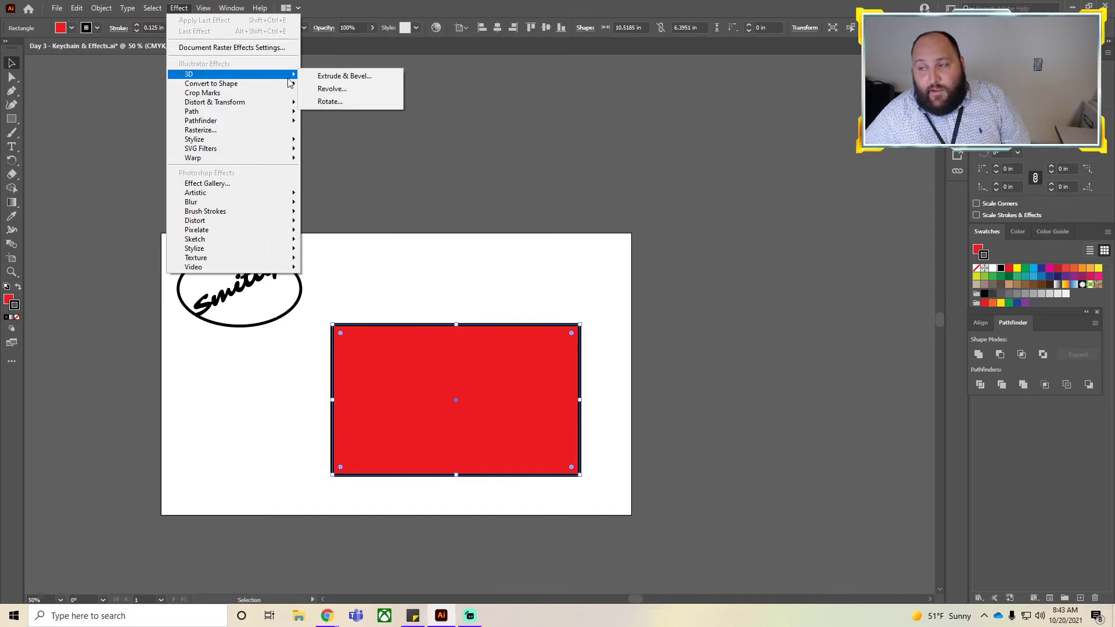
click(357, 79)
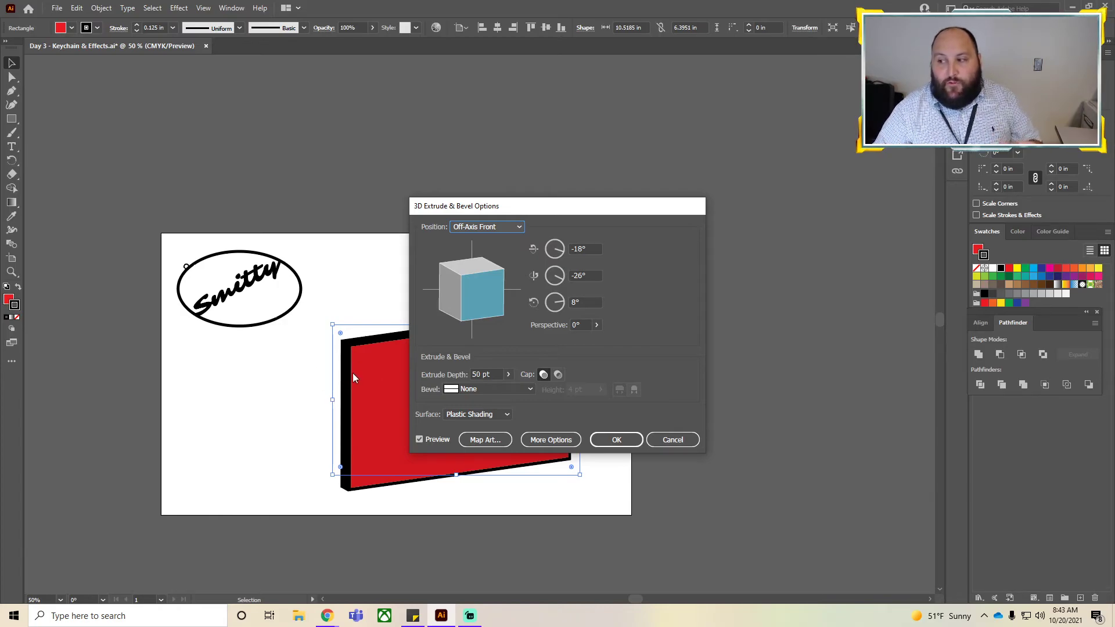
drag(461, 297, 493, 383)
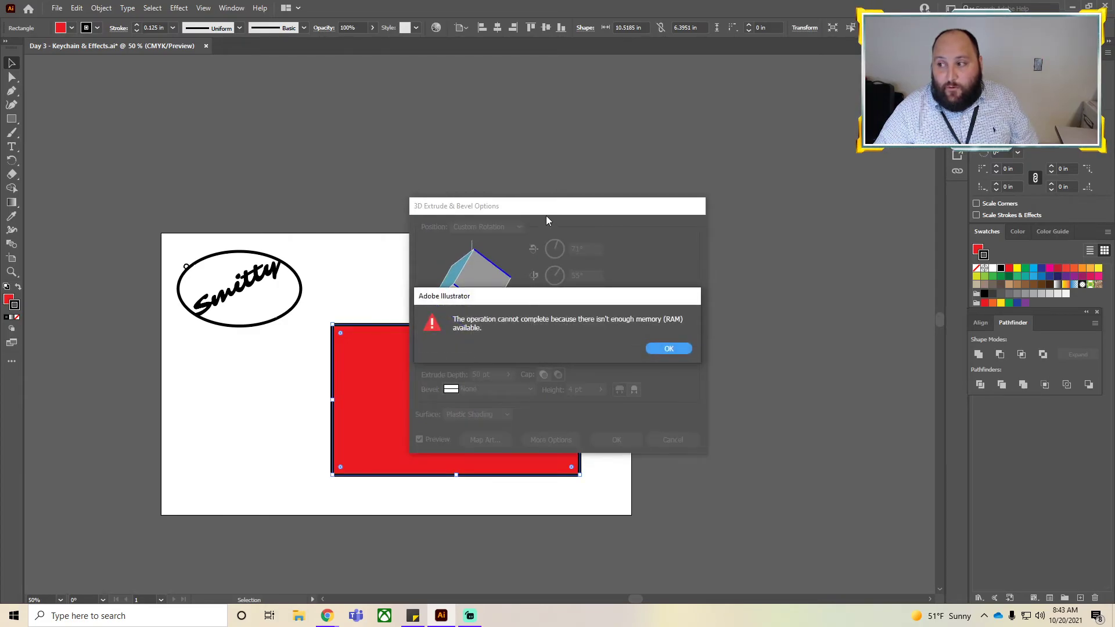
click(664, 349)
drag(604, 210, 780, 117)
drag(656, 180, 698, 230)
drag(648, 194, 664, 219)
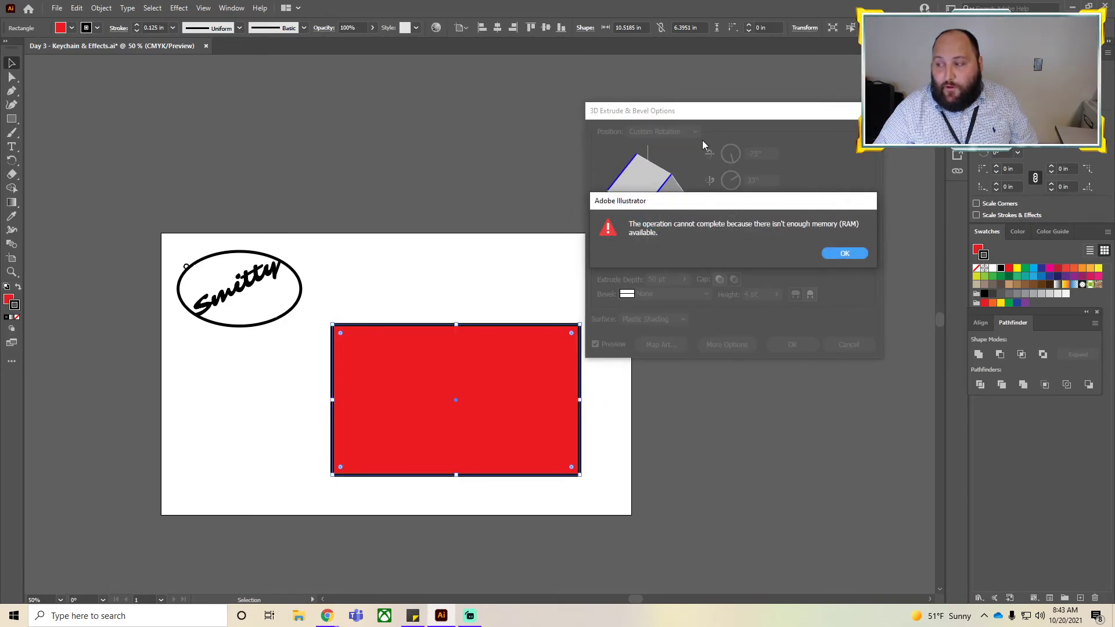
click(837, 254)
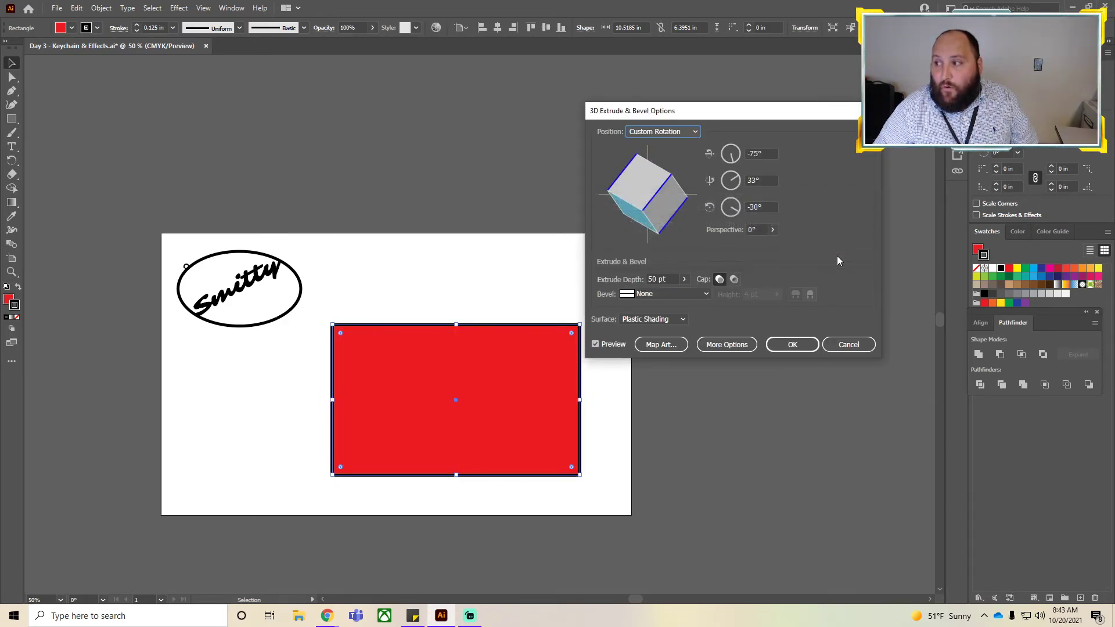
Set the extrusion position to Isometric Top and apply the 3D effect.
click(662, 131)
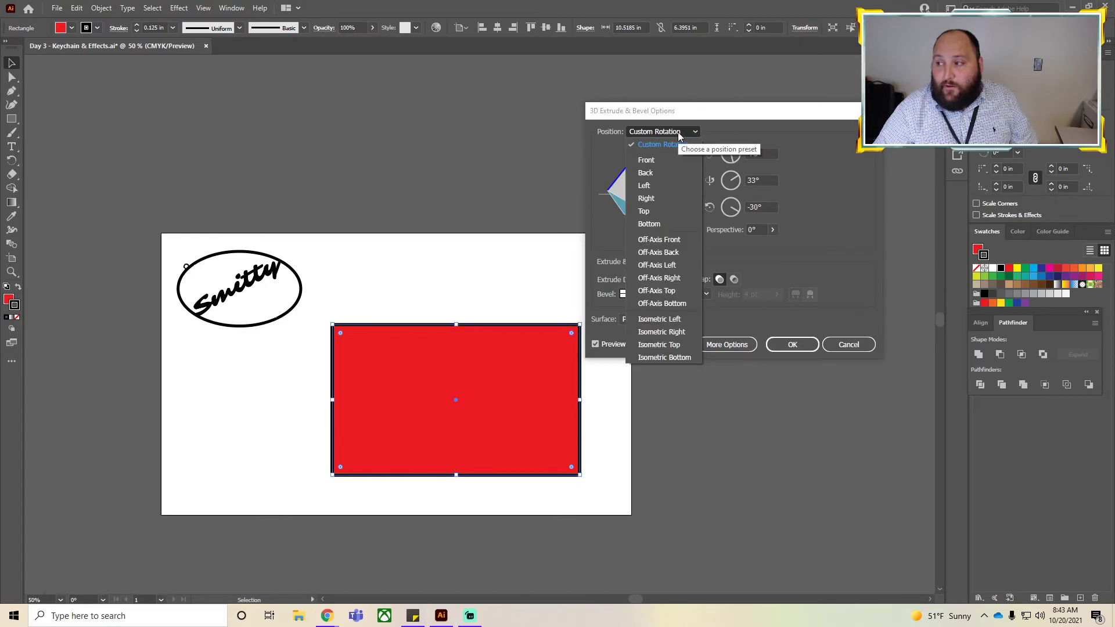
click(674, 320)
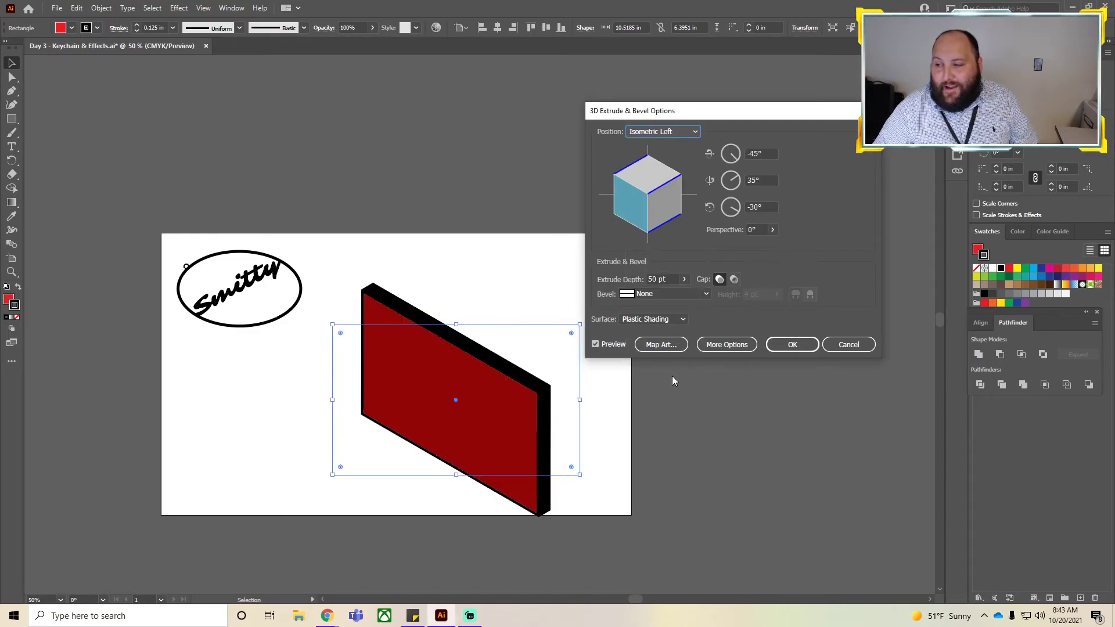
click(694, 131)
click(672, 345)
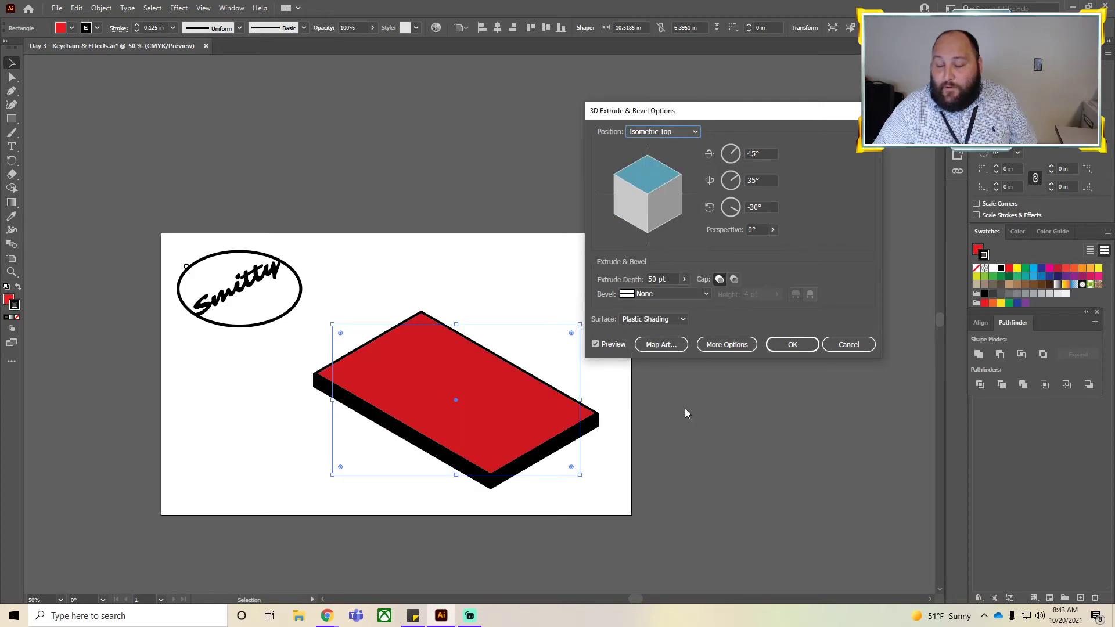
click(790, 347)
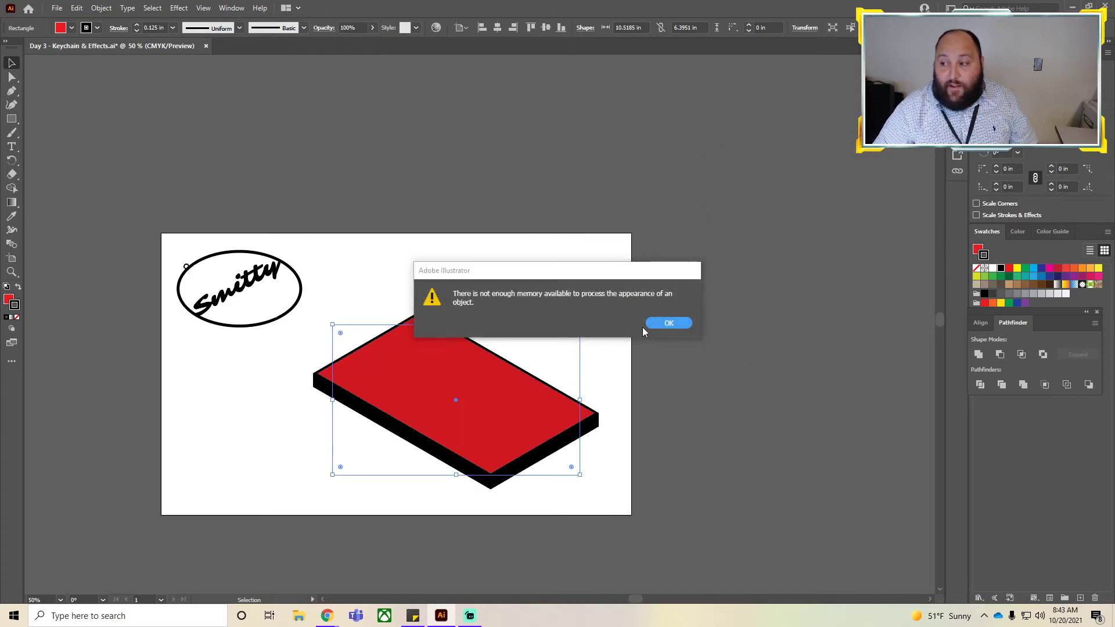
Dismiss the memory warning and nudge the extruded red rectangle slightly upward.
click(668, 323)
click(698, 375)
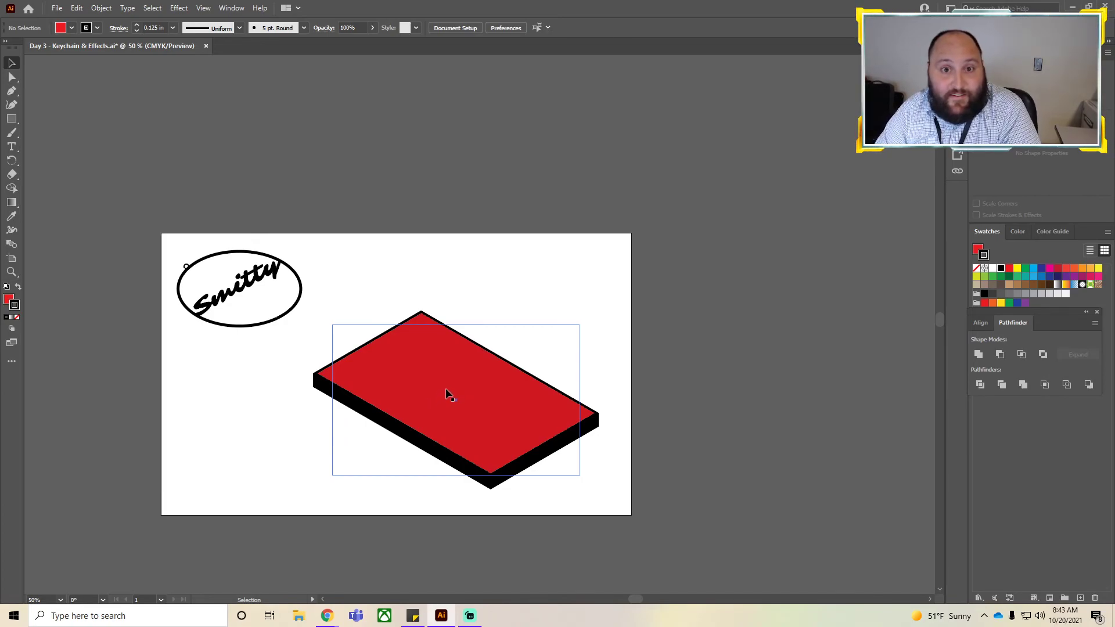
drag(447, 389, 446, 377)
click(811, 372)
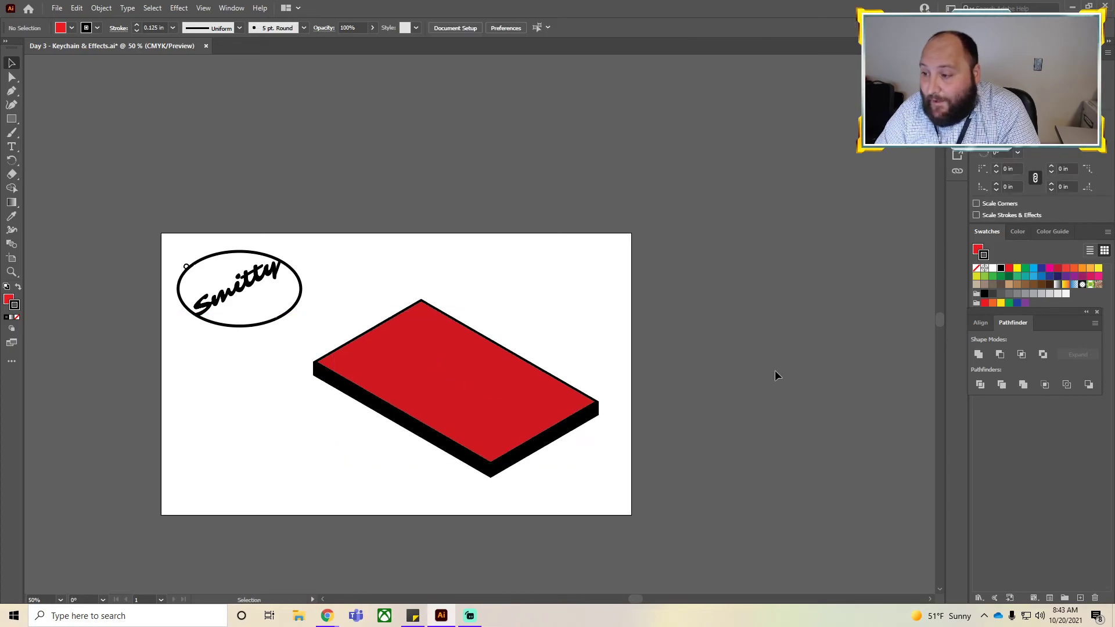
Move the Smitty keychain aside and shift the 3D rectangle up and to the left.
drag(233, 301, 538, 295)
right_click(538, 295)
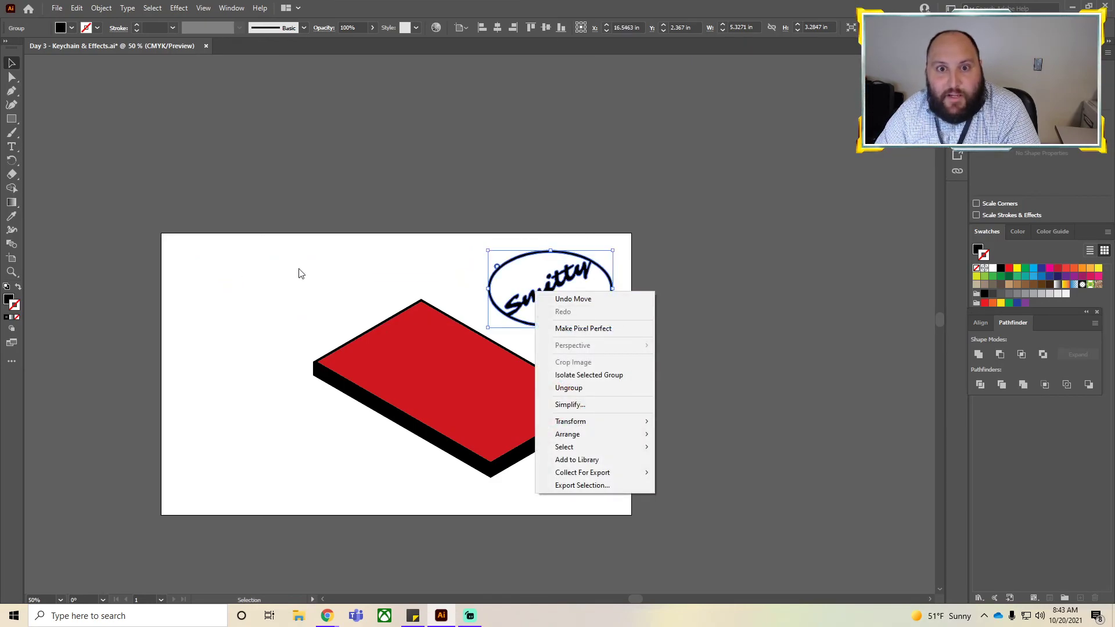
drag(449, 387, 400, 361)
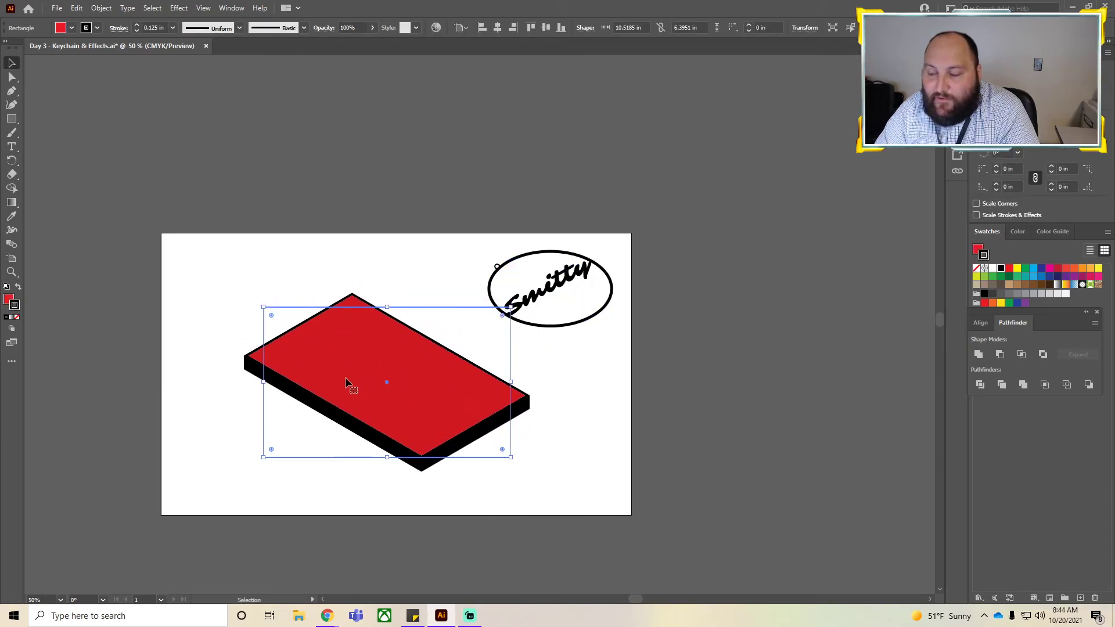
Bring the Smitty keychain to the front and place it on the extruded rectangle's top face.
click(641, 392)
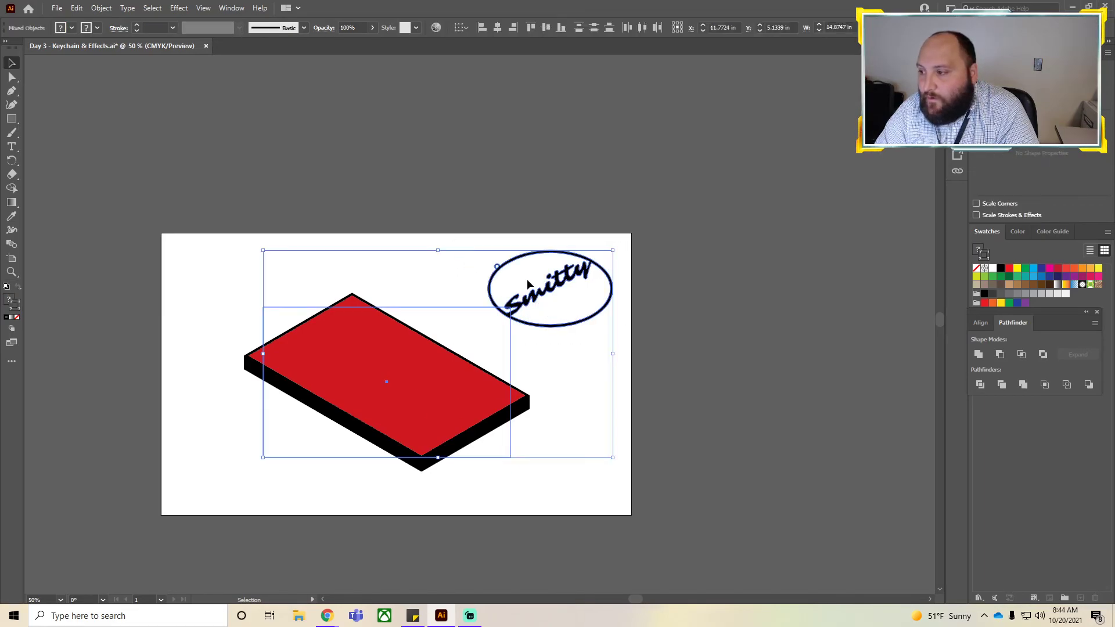
right_click(552, 291)
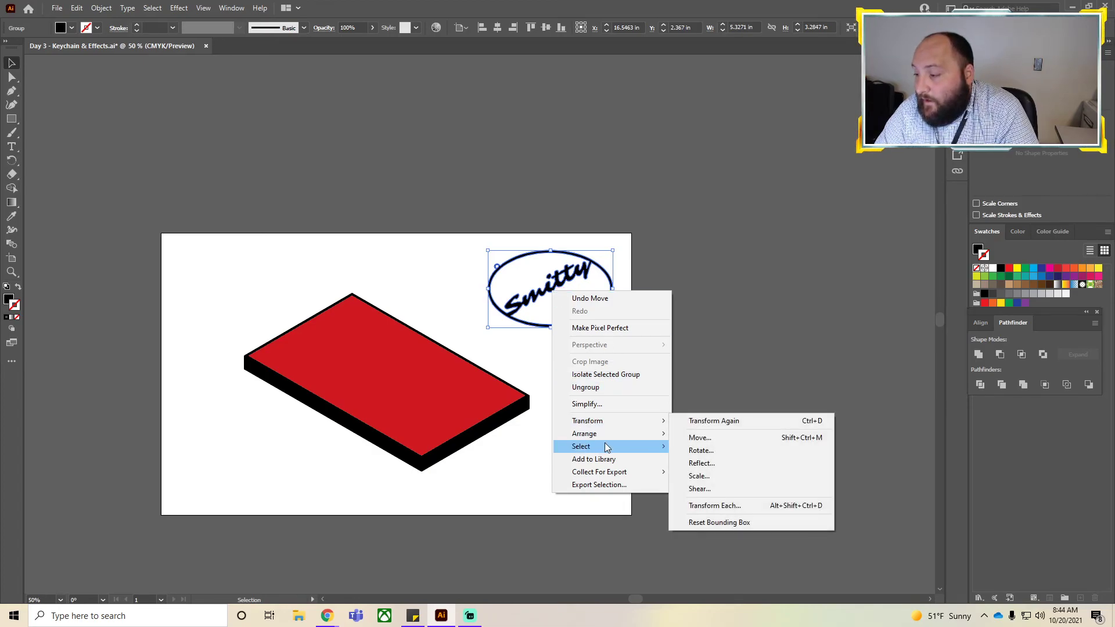
mouse_move(604, 435)
click(713, 433)
drag(600, 323, 437, 408)
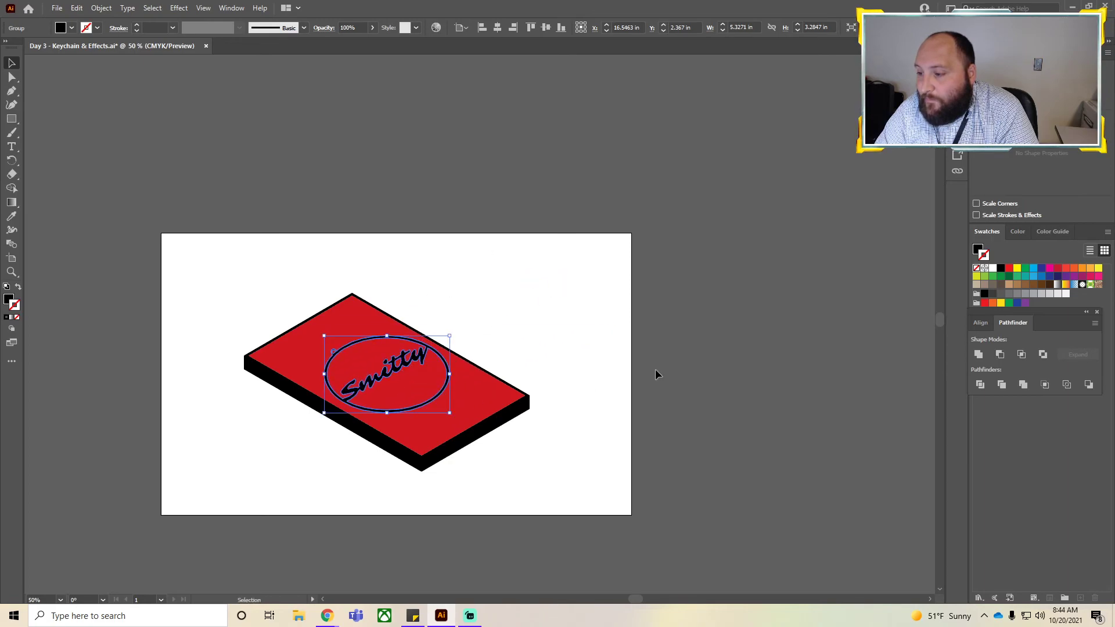
click(629, 387)
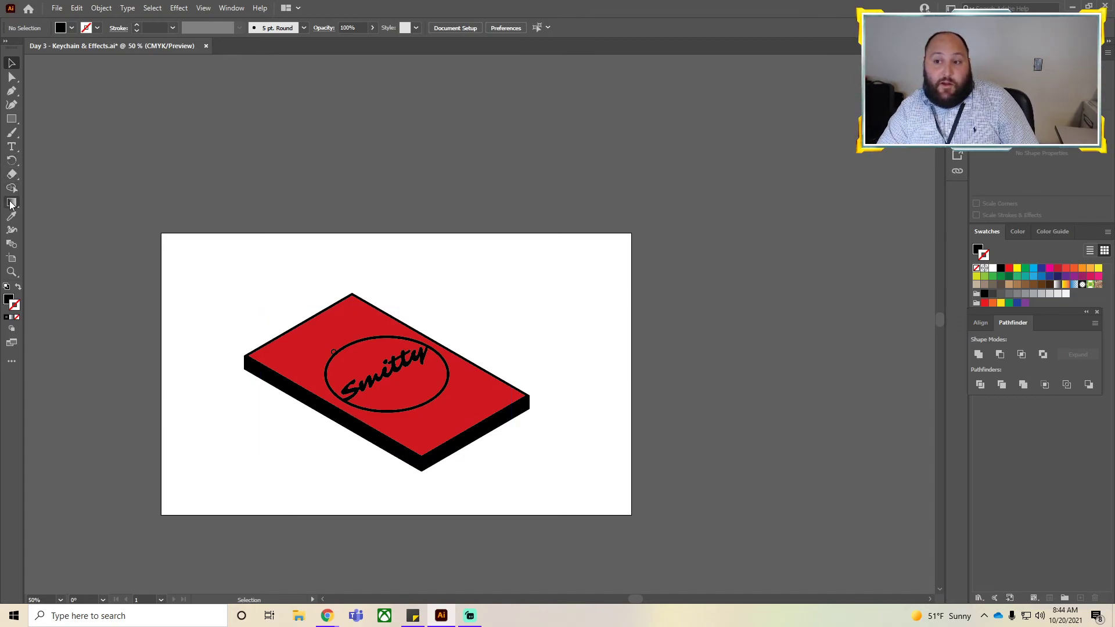
Draw a background rectangle about 17.5 in by 9.7 in and fill it with a white-to-black gradient.
key(m)
drag(186, 263, 599, 491)
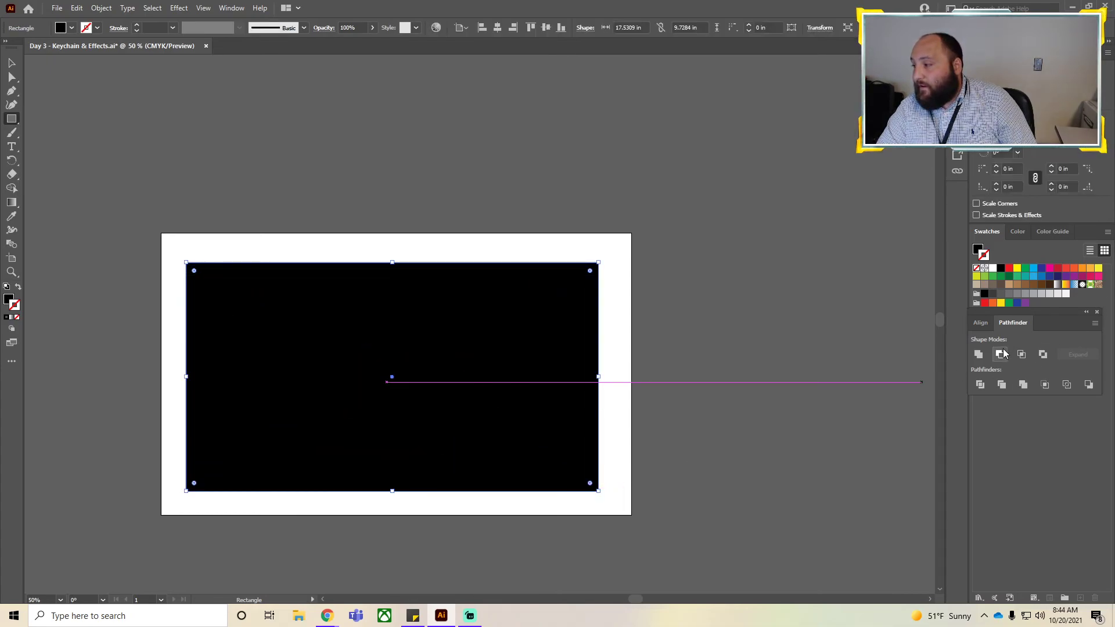
click(977, 268)
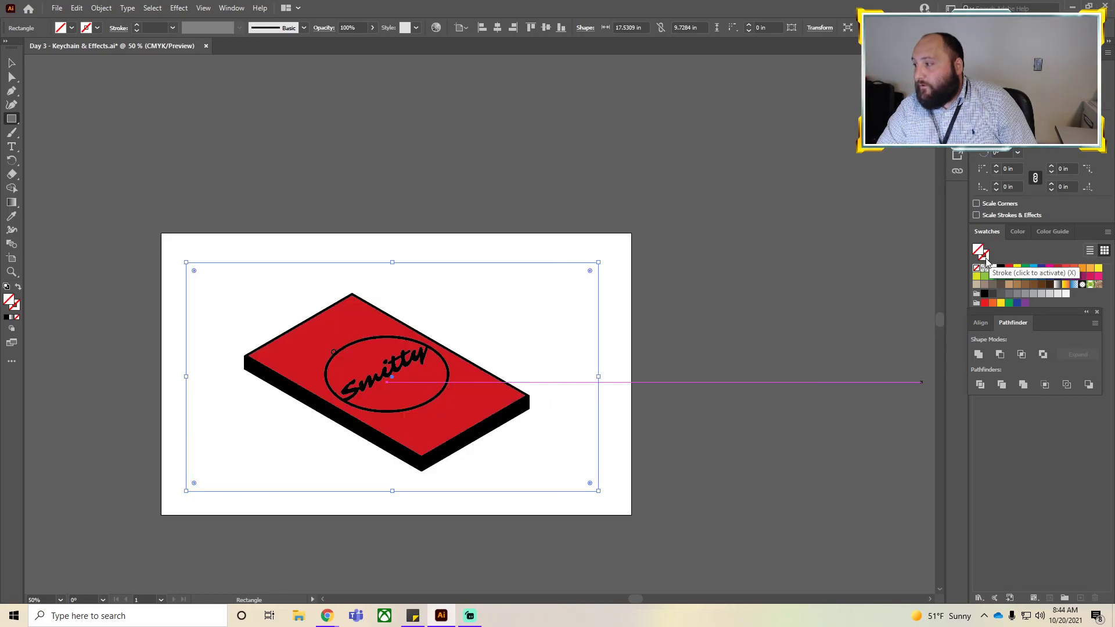
click(1058, 285)
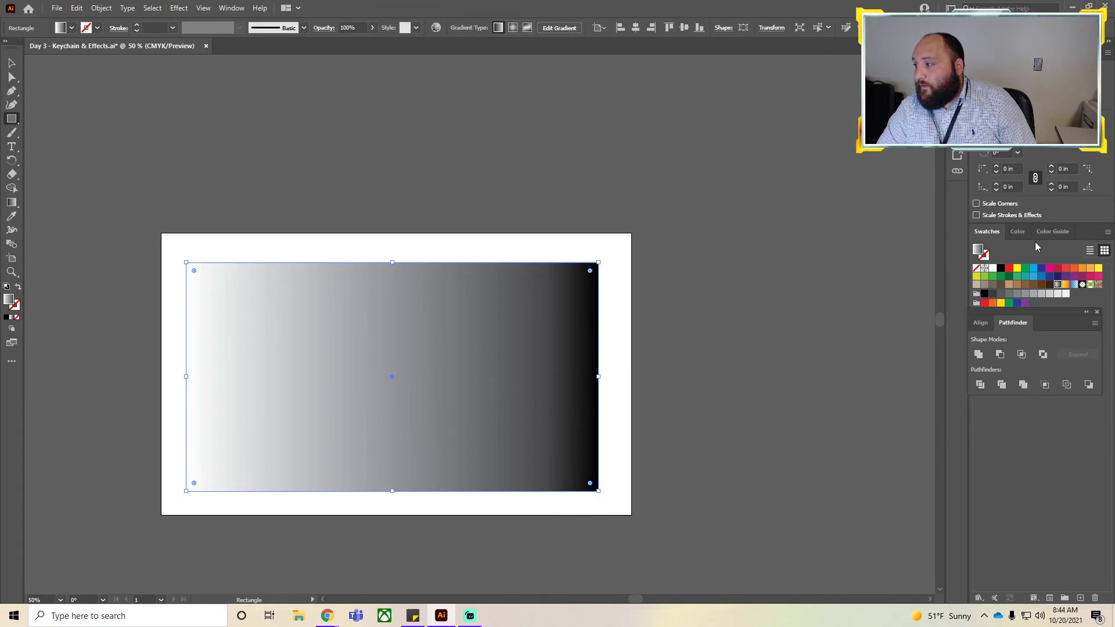
Give the background rectangle a red stroke 0.125 in thick.
click(984, 259)
click(1009, 270)
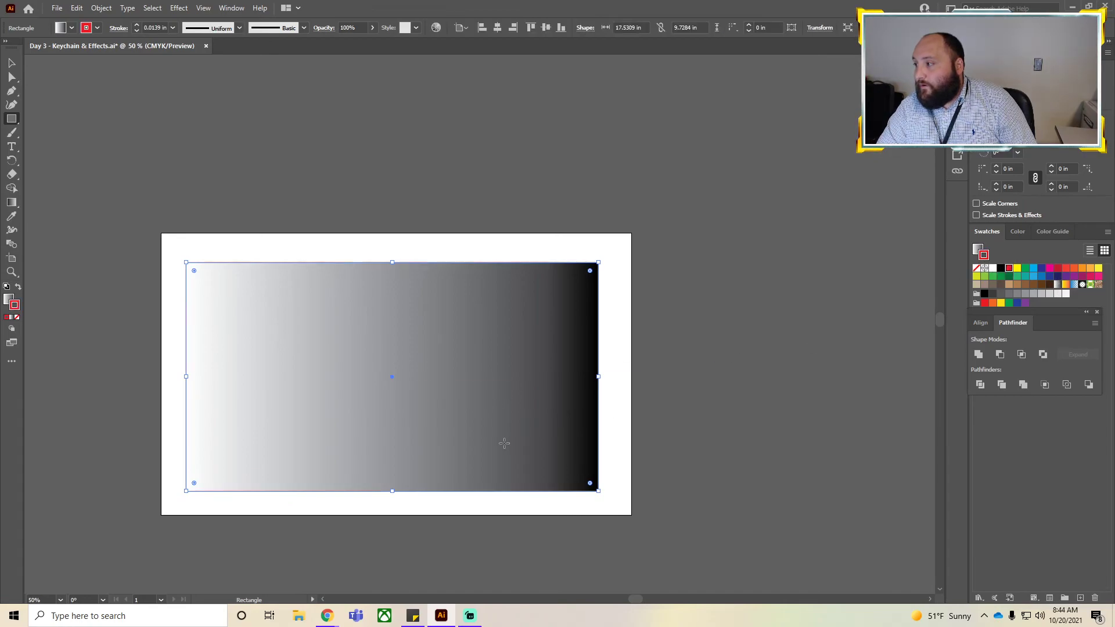
click(136, 25)
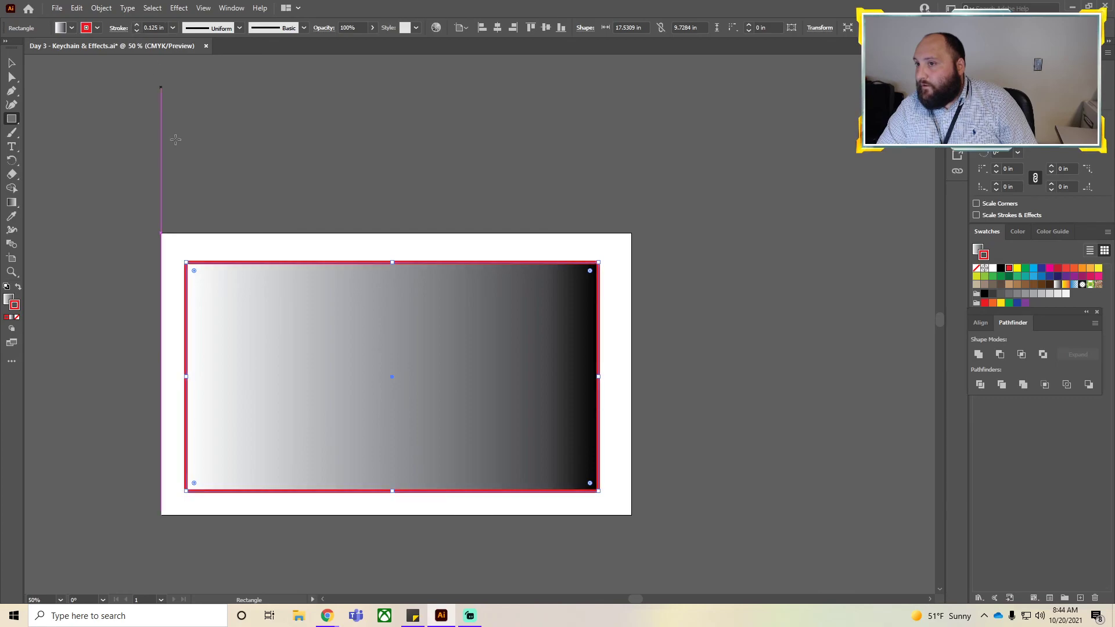
Send the gradient rectangle to the back behind the keychain design.
key(v)
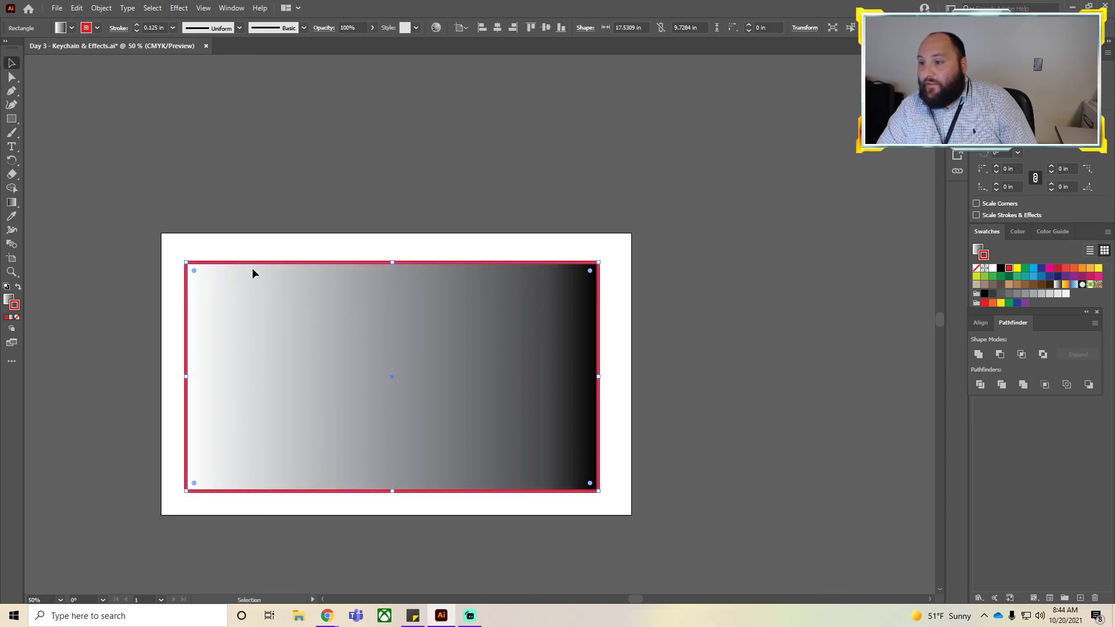
right_click(258, 271)
mouse_move(294, 480)
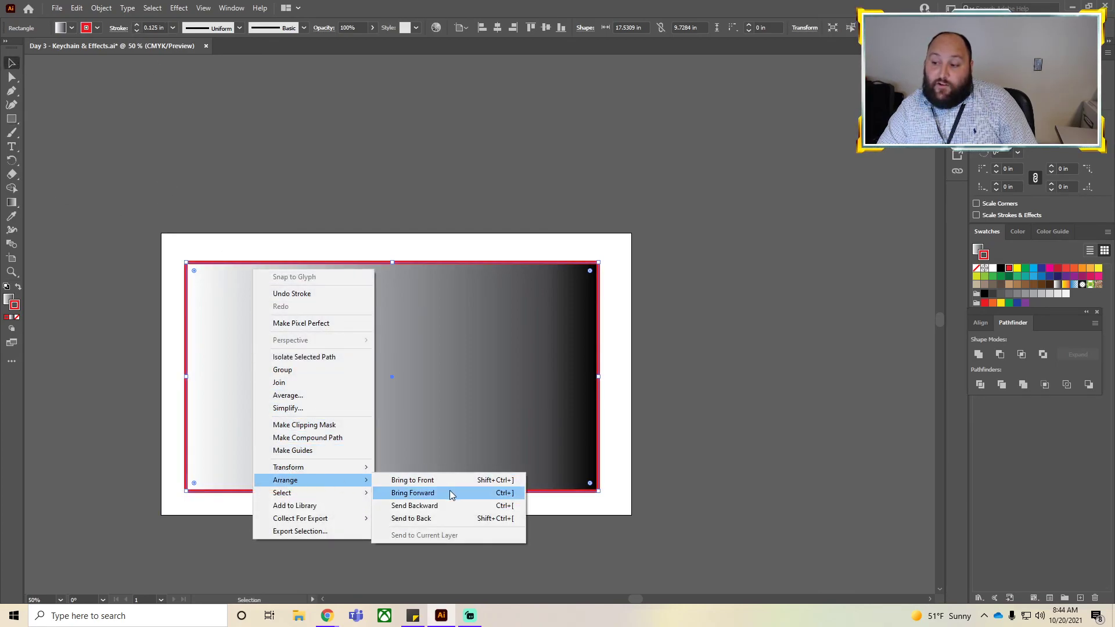
click(438, 506)
click(732, 443)
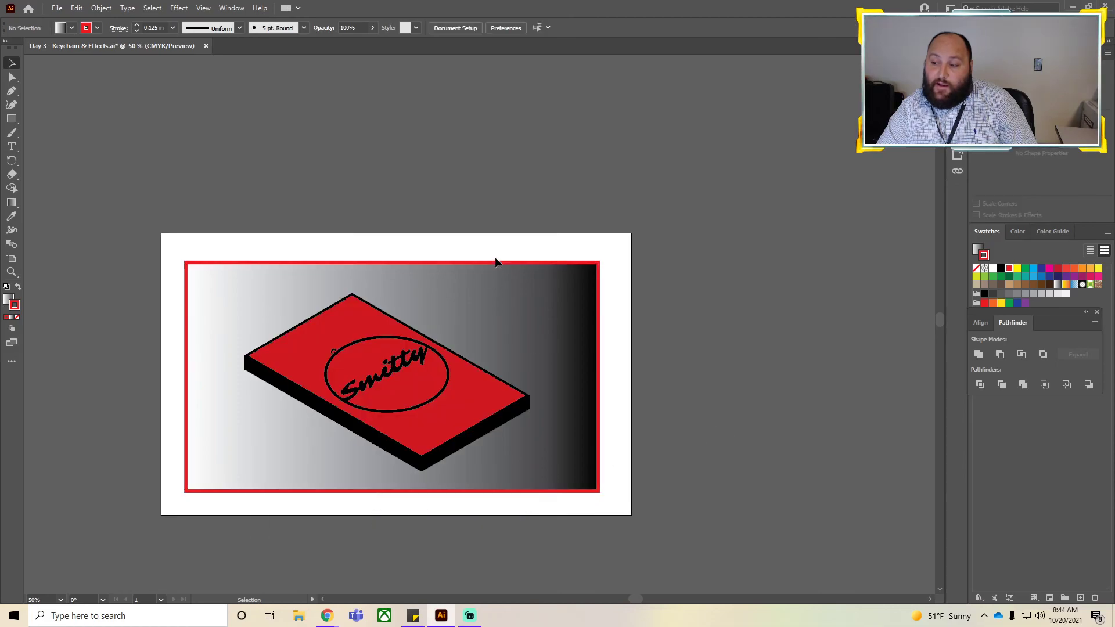
Nudge the gradient background rectangle and centre it vertically on the artboard.
drag(497, 288, 501, 290)
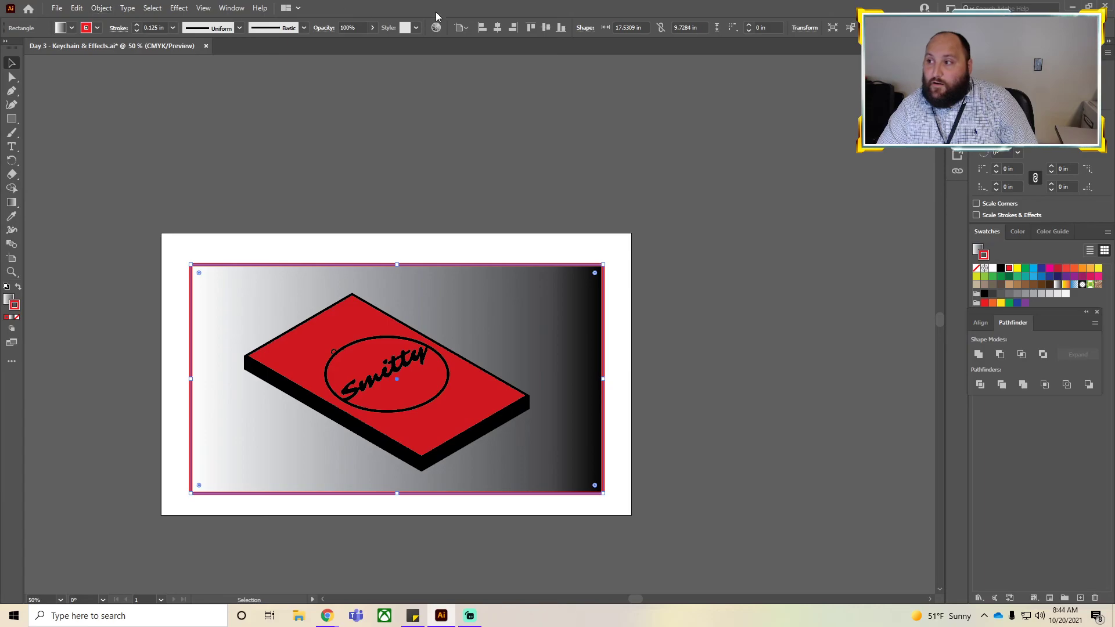
click(546, 28)
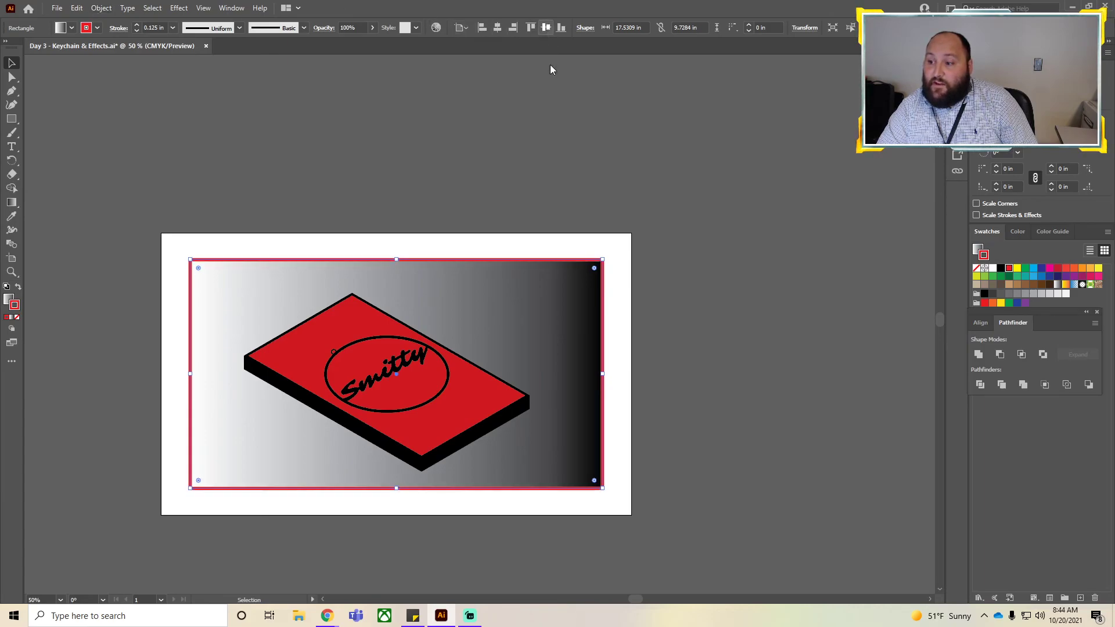
click(780, 347)
Group the 3D rectangle with the Smitty keychain and centre the group horizontally on the artboard.
click(413, 395)
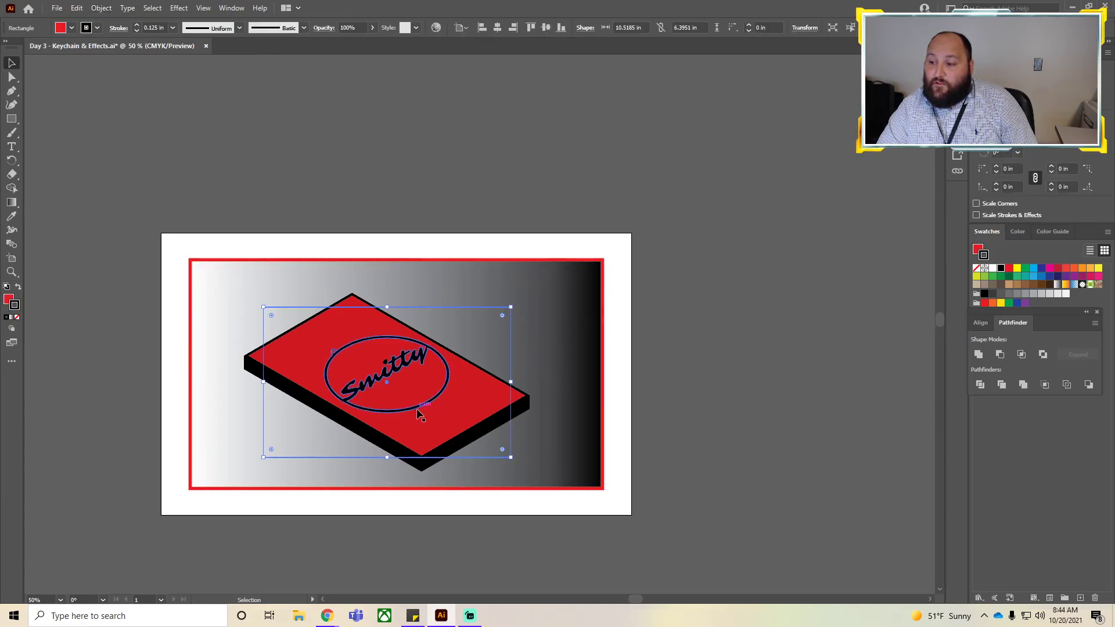
click(418, 408)
shift+click(442, 437)
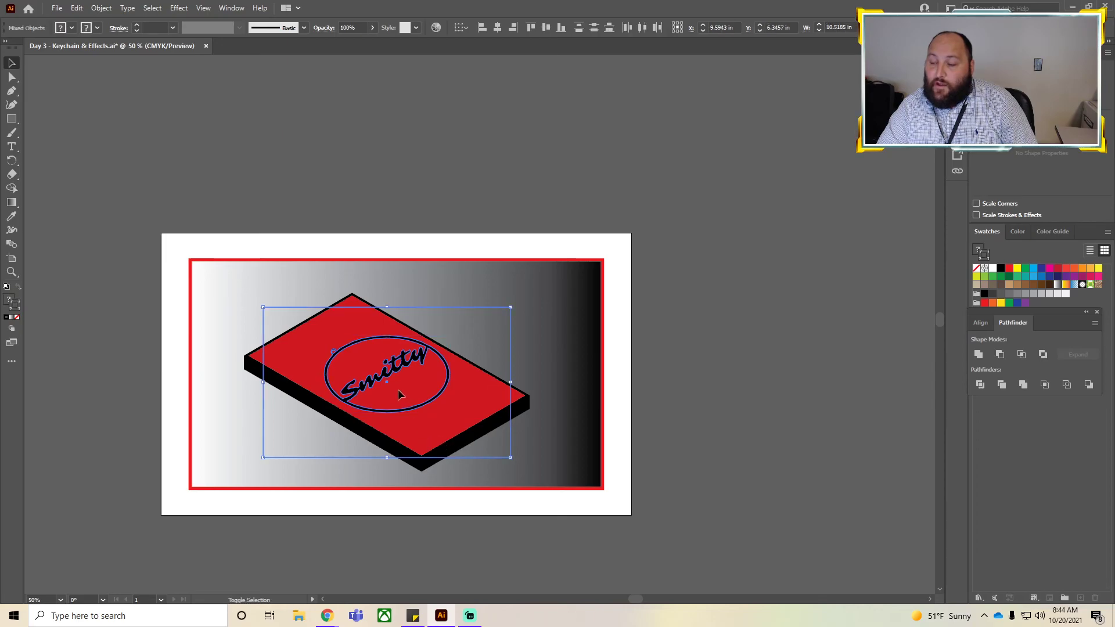
right_click(329, 355)
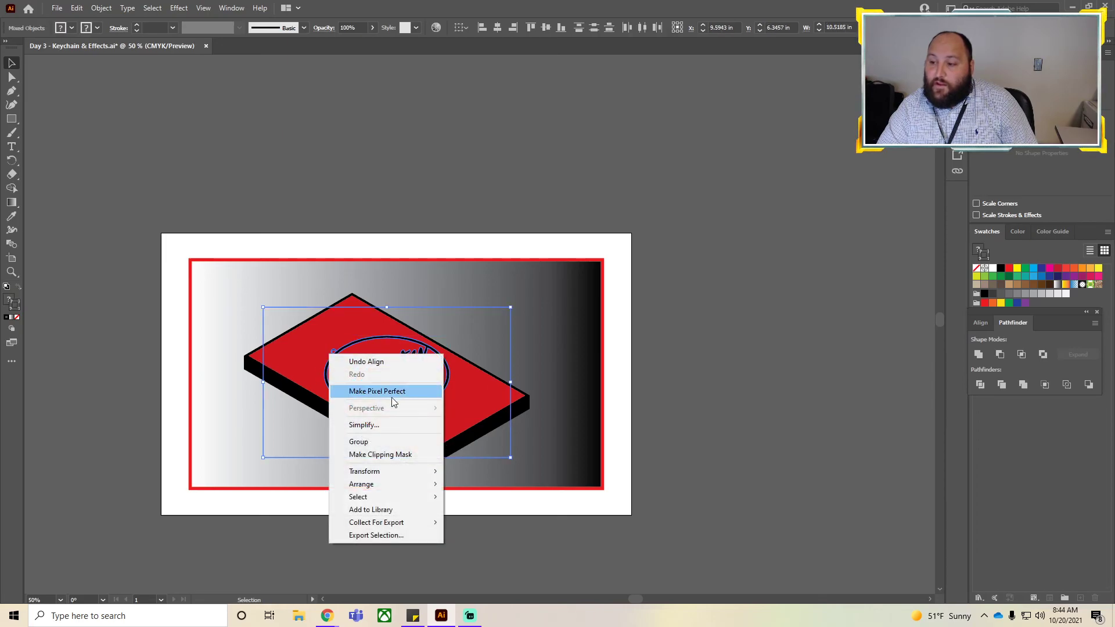
click(385, 442)
click(498, 27)
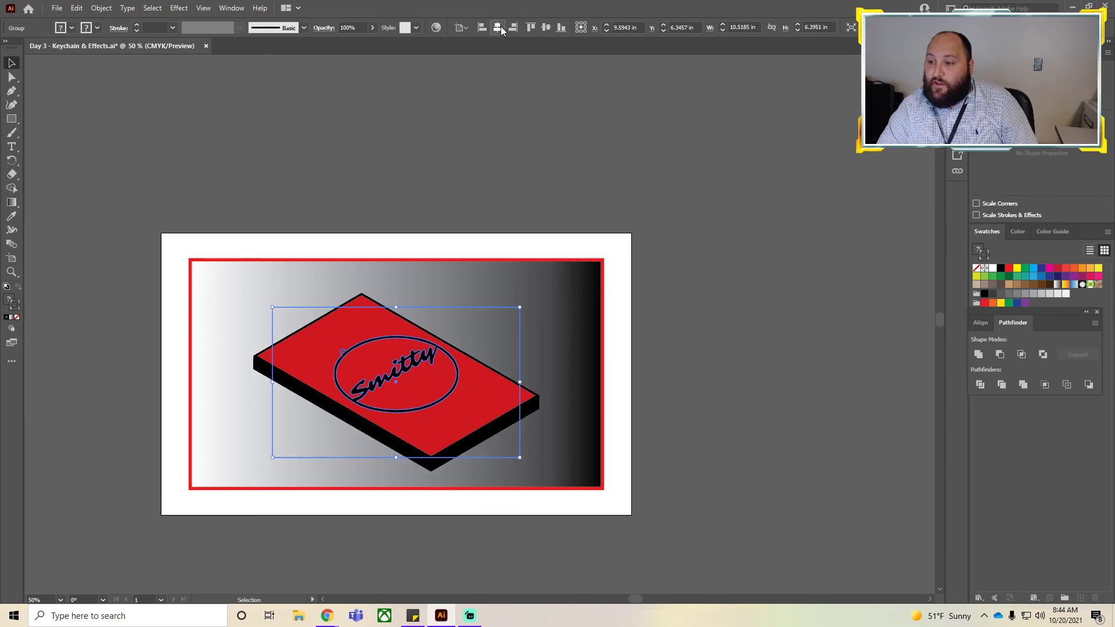
Try centring the group vertically on the artboard, then undo it.
click(546, 29)
click(730, 319)
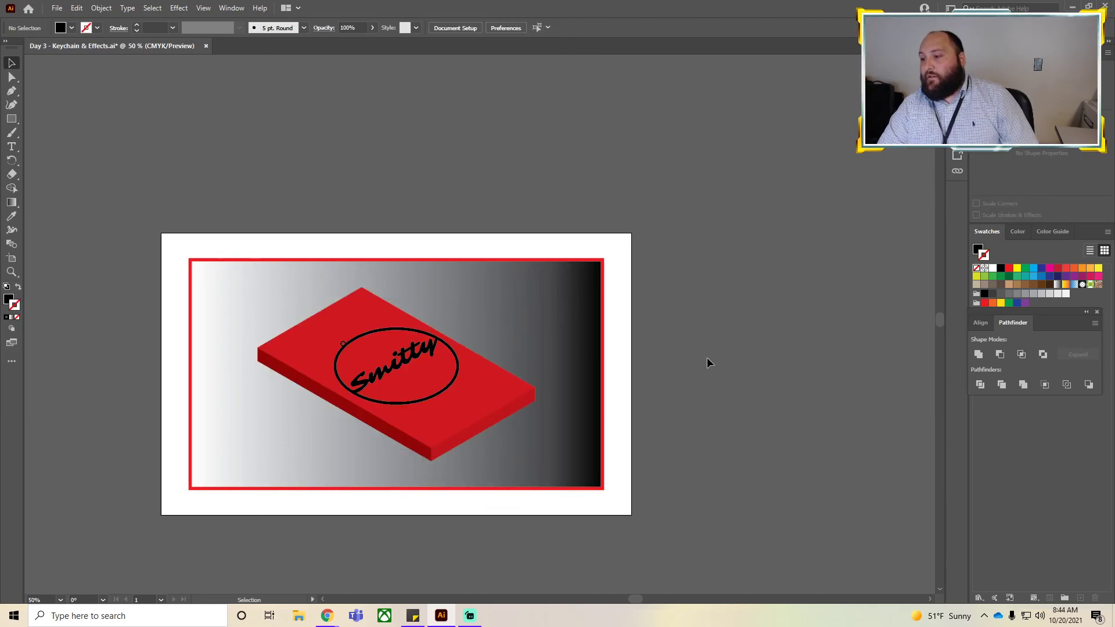
key(ctrl+z)
click(644, 93)
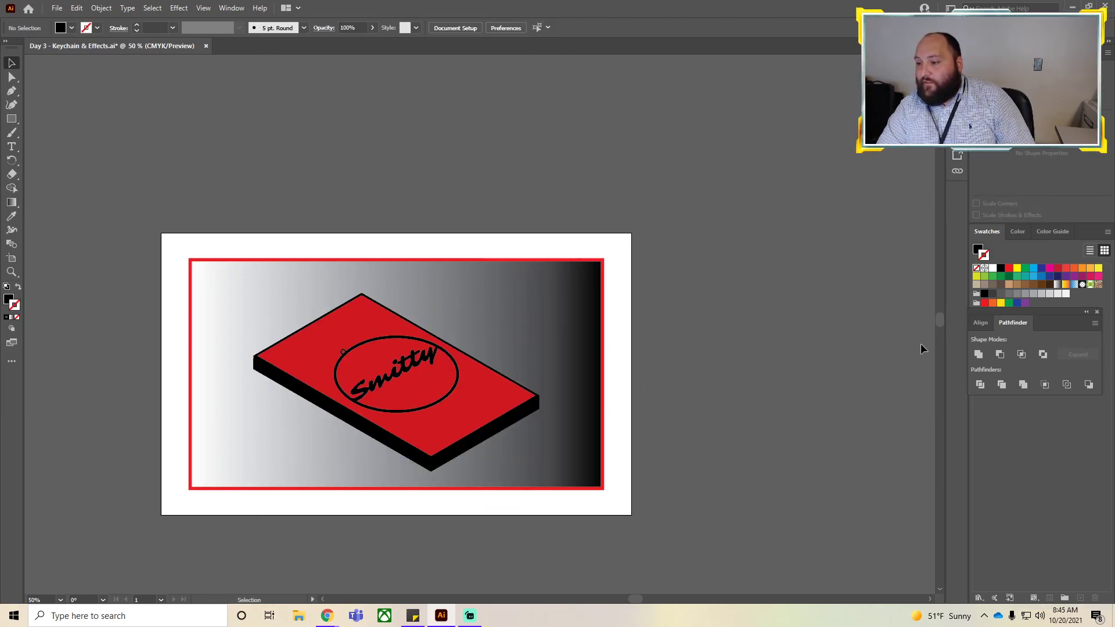
Nudge the grouped keychain design slightly upward on the gradient background.
click(435, 371)
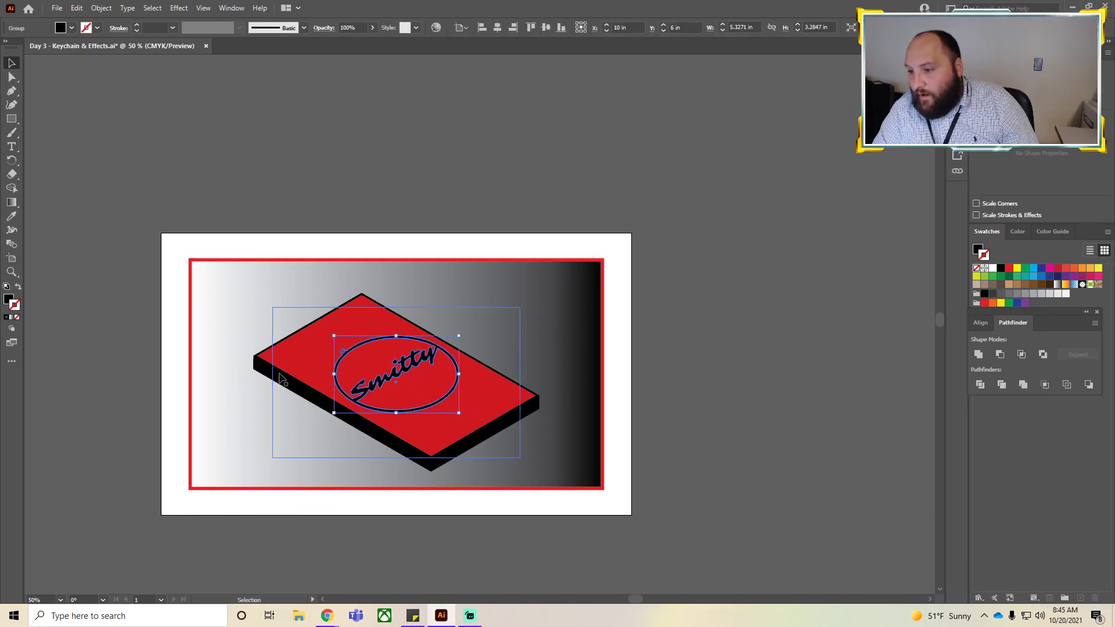
drag(354, 368, 353, 362)
click(824, 320)
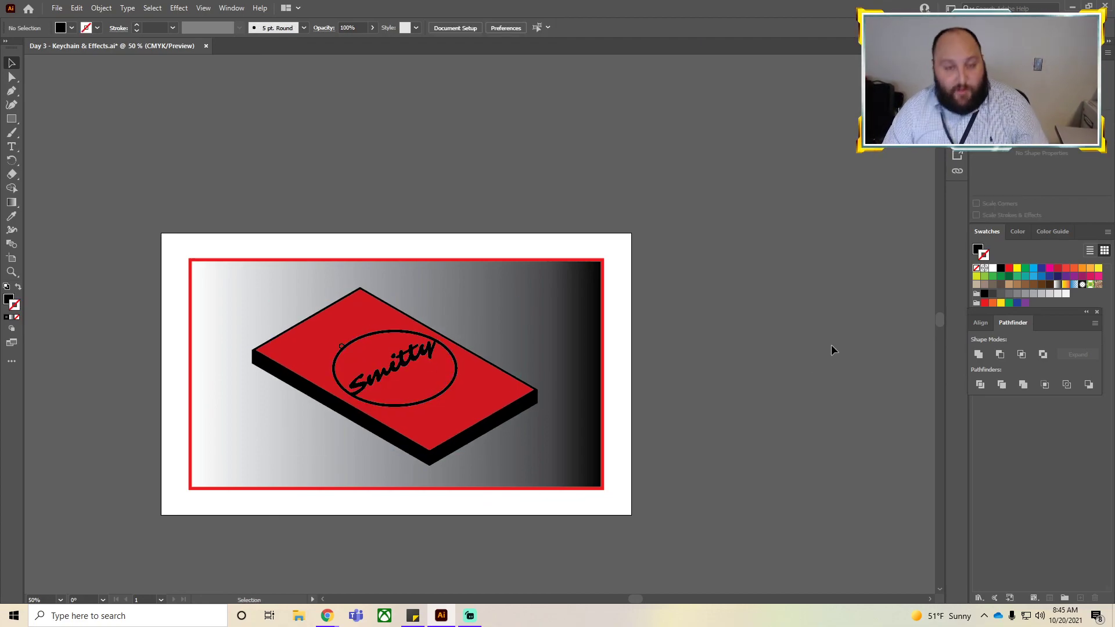
key(ctrl+0)
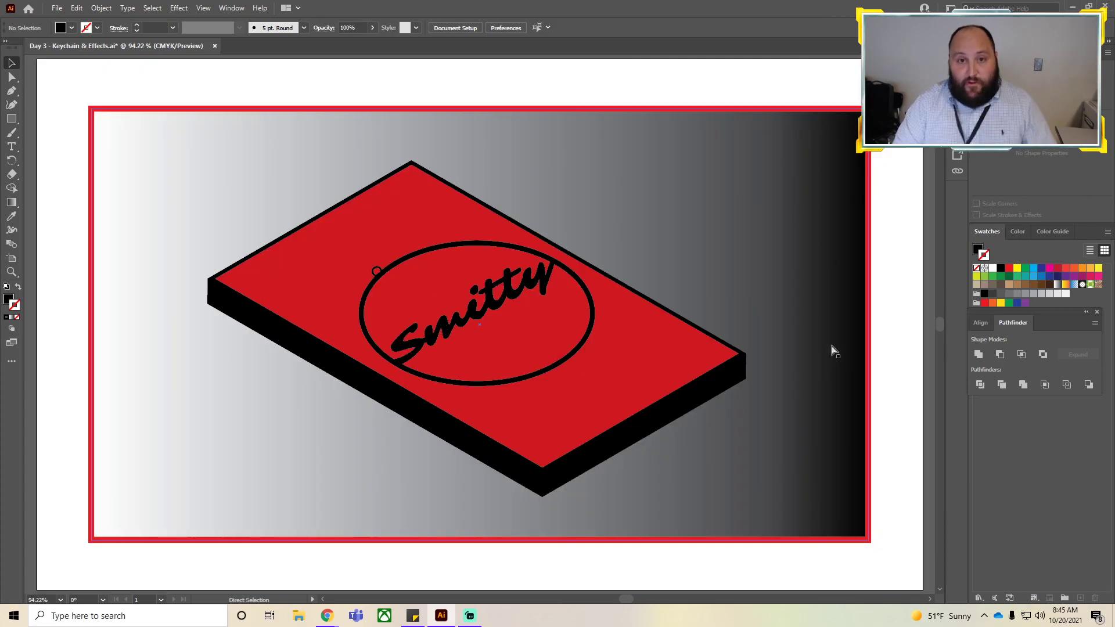